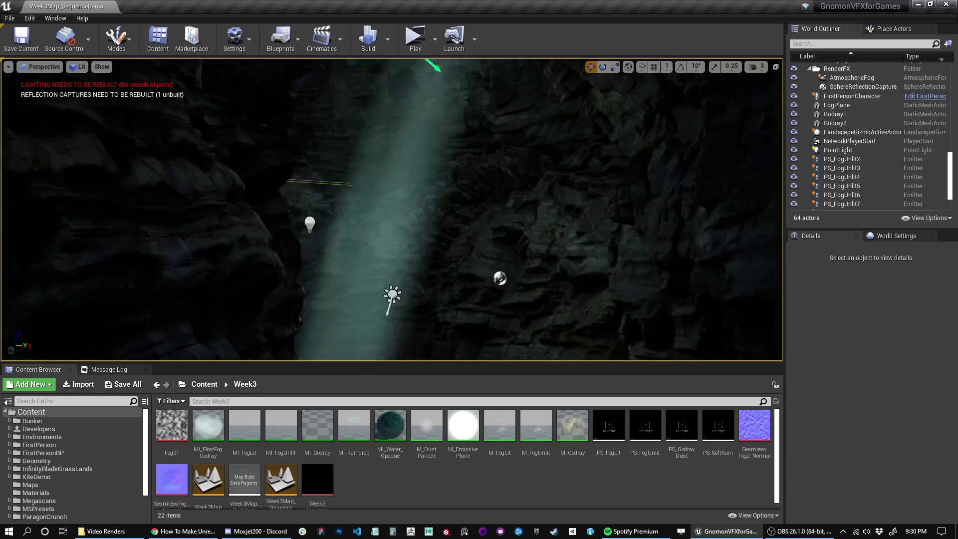
Step: Create a new level sequence named DemoSequence in the Week3 content folder
{"action": "right_click_drag", "start_coordinate": [518, 350], "coordinate": [472, 253]}
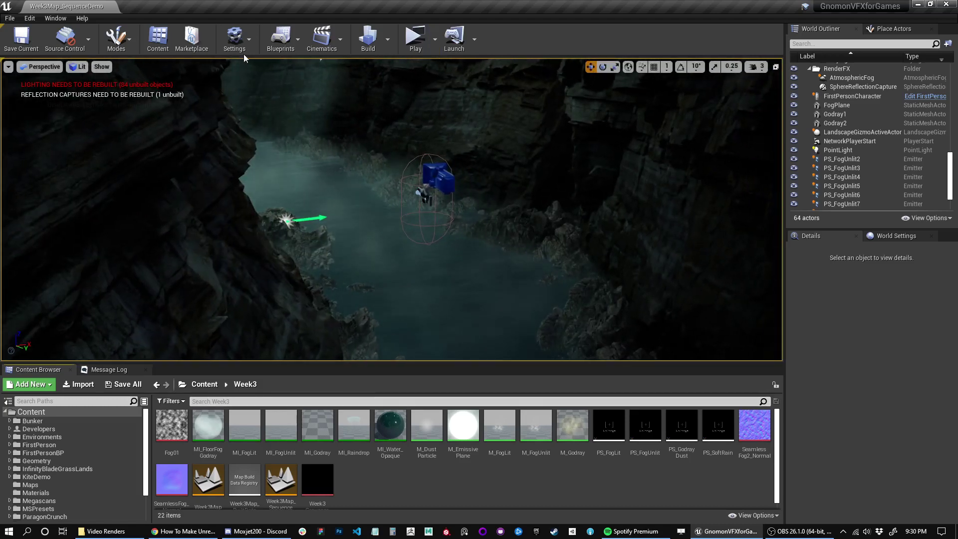
{"action": "left_click", "coordinate": [337, 44]}
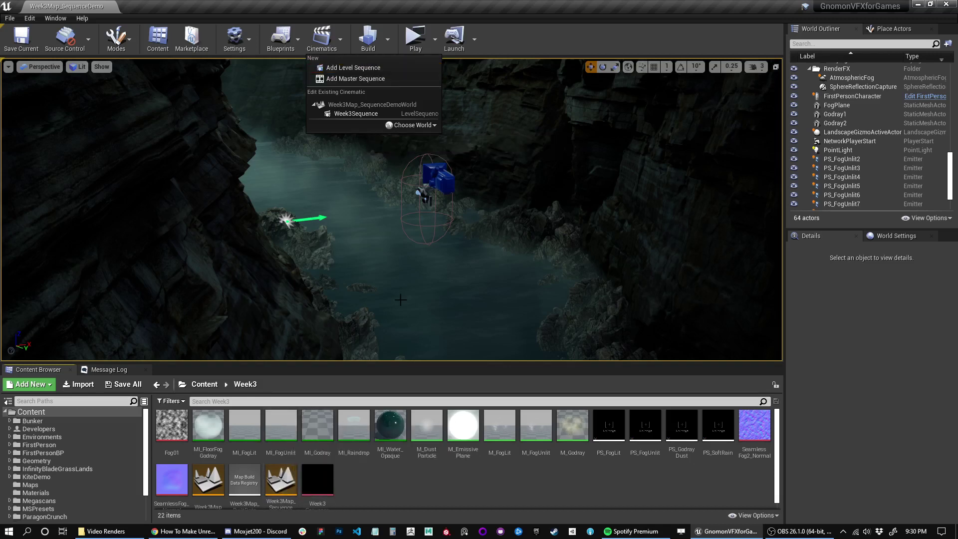
{"action": "left_click", "coordinate": [369, 69]}
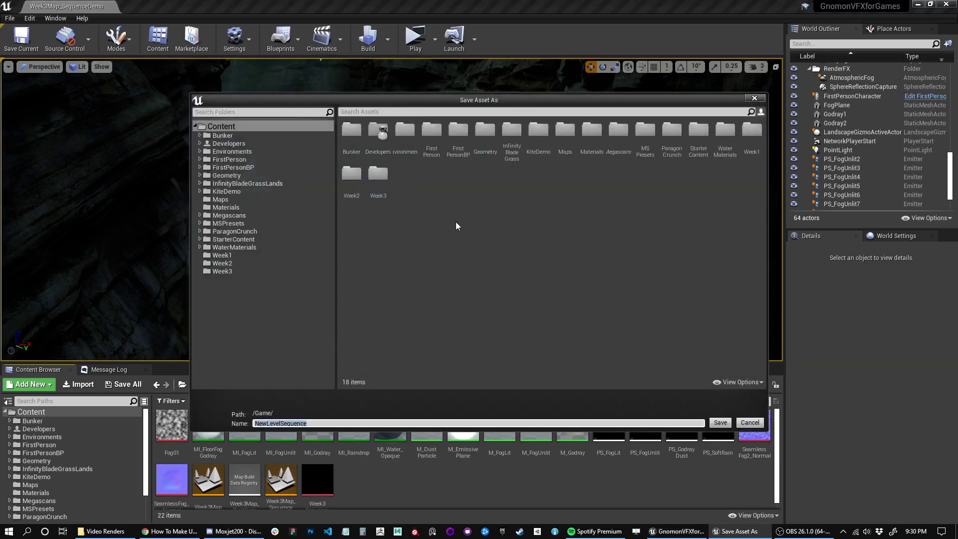
{"action": "double_click", "coordinate": [377, 175]}
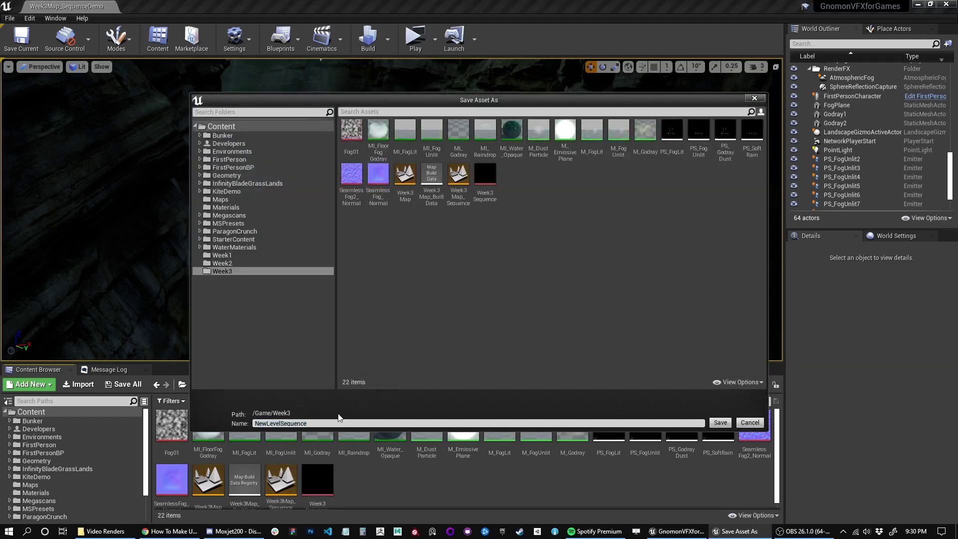
{"action": "left_click", "coordinate": [325, 423]}
{"action": "key", "text": "ctrl+a"}
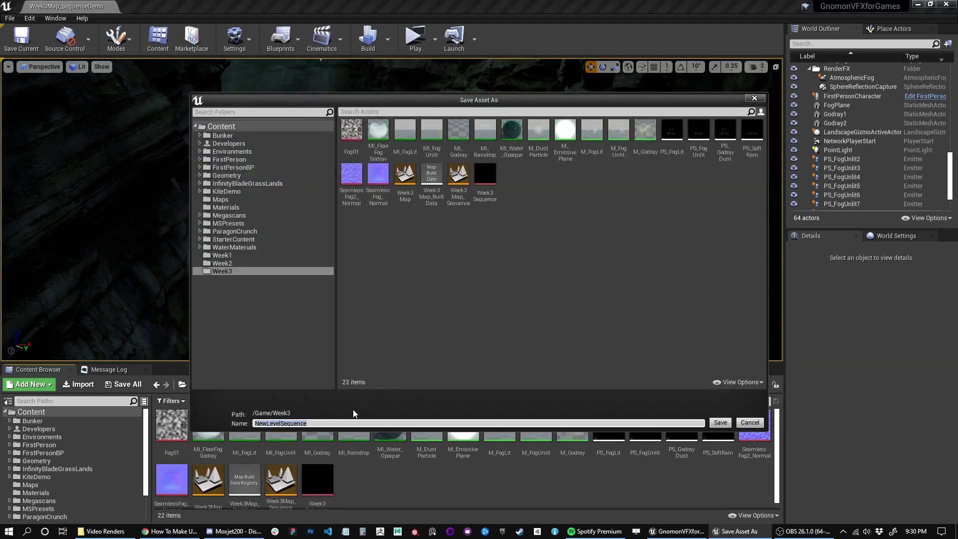
{"action": "type", "text": "DemoSequence"}
{"action": "key", "text": "Return"}
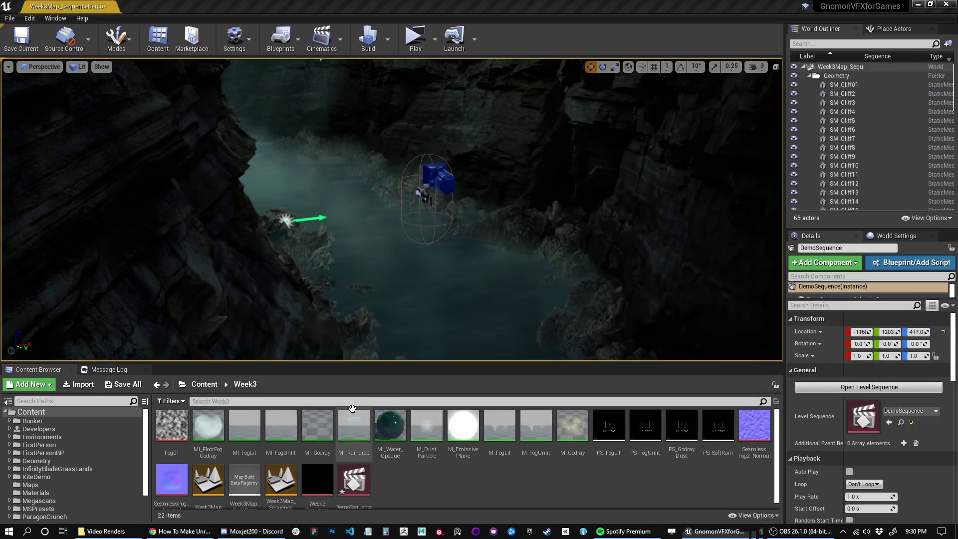
Step: Maximize the Sequencer window so the DemoSequence timeline fills the screen
{"action": "right_click_drag", "start_coordinate": [520, 246], "coordinate": [454, 308]}
{"action": "right_click_drag", "start_coordinate": [391, 338], "coordinate": [352, 323]}
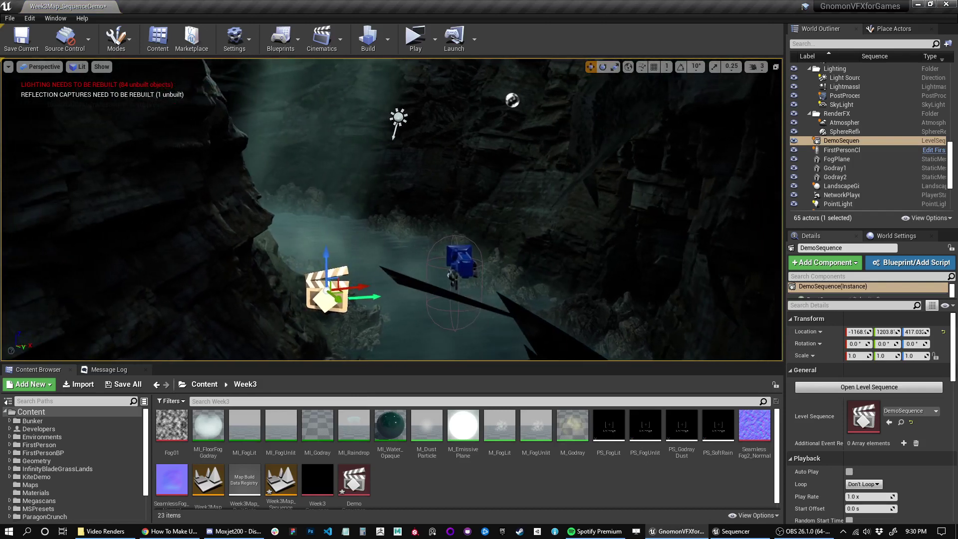
{"action": "left_click_drag", "start_coordinate": [246, 285], "coordinate": [571, 2]}
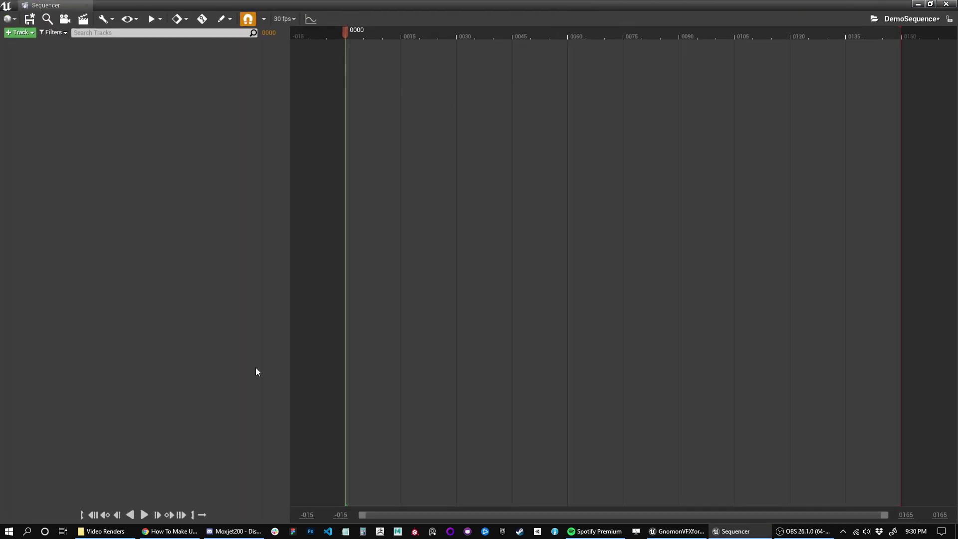
Step: Shorten the sequence's playback range to end at about frame 117 and set its display rate to 60 fps
{"action": "left_click_drag", "start_coordinate": [363, 31], "coordinate": [405, 23]}
{"action": "left_click_drag", "start_coordinate": [649, 50], "coordinate": [355, 29]}
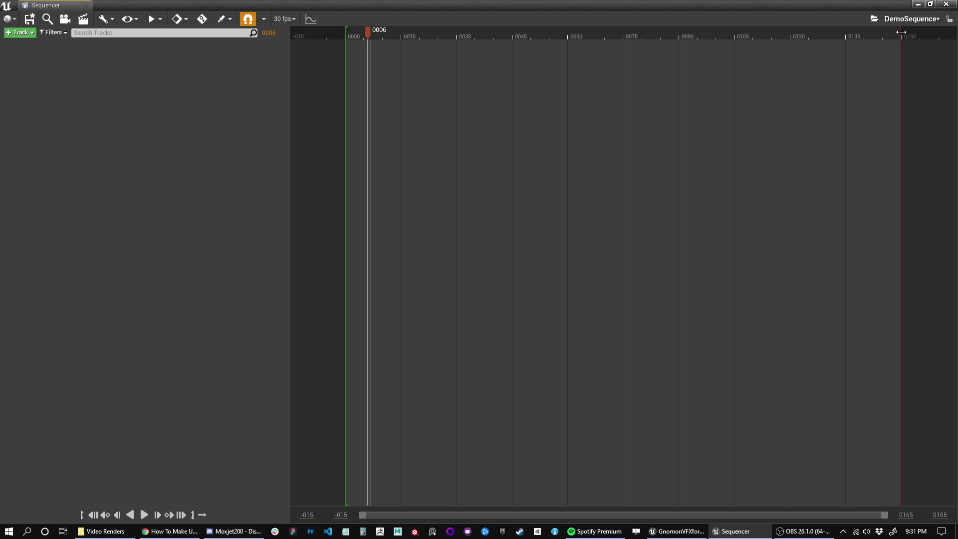
{"action": "mouse_move", "coordinate": [901, 32]}
{"action": "left_mouse_down"}
{"action": "mouse_move", "coordinate": [729, 45]}
{"action": "mouse_move", "coordinate": [818, 58]}
{"action": "mouse_move", "coordinate": [780, 73]}
{"action": "left_mouse_up"}
{"action": "scroll", "coordinate": [548, 87], "scroll_direction": "down", "scroll_amount": 1, "text": "shift"}
{"action": "scroll", "coordinate": [471, 104], "scroll_direction": "up", "scroll_amount": 1, "text": "shift"}
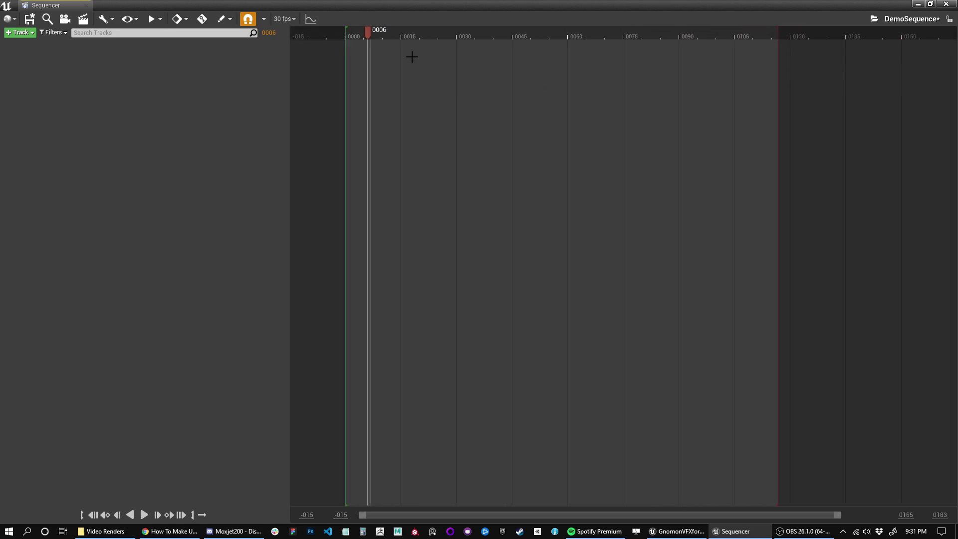
{"action": "left_click", "coordinate": [284, 18]}
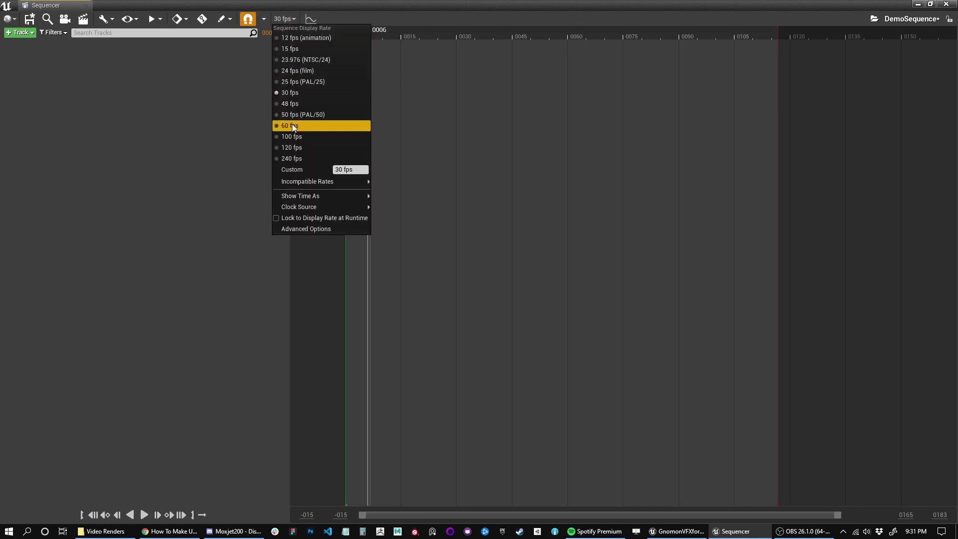
{"action": "left_click", "coordinate": [292, 125]}
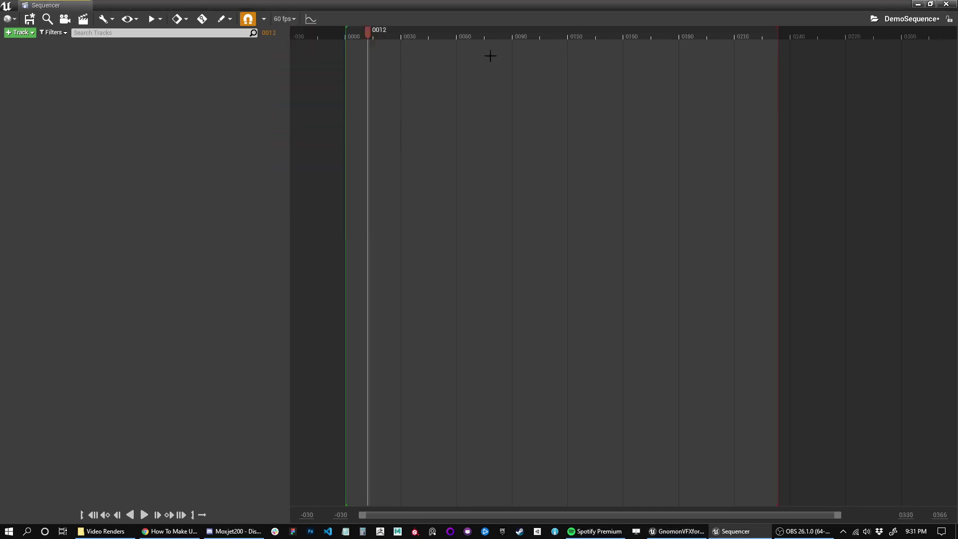
Step: Review the movie render settings for custom frame rate, resolution and image output format without changing them
{"action": "left_click", "coordinate": [83, 20]}
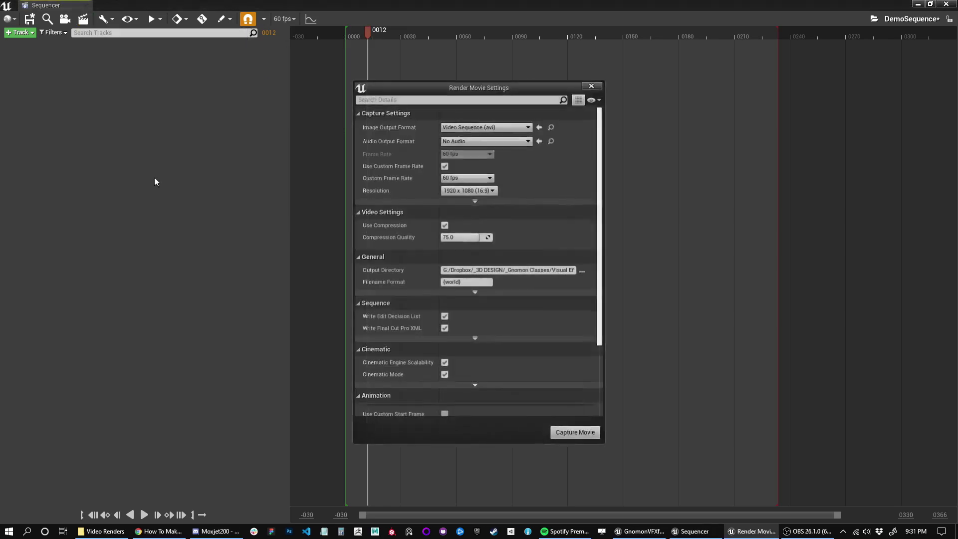
{"action": "left_click", "coordinate": [477, 179]}
{"action": "left_click", "coordinate": [534, 171]}
{"action": "left_click", "coordinate": [478, 191]}
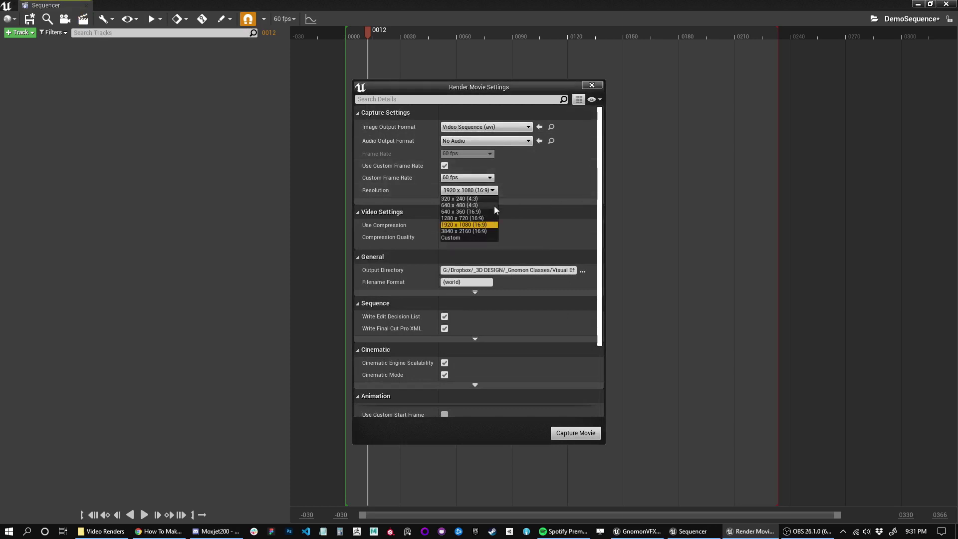
{"action": "left_click", "coordinate": [528, 197]}
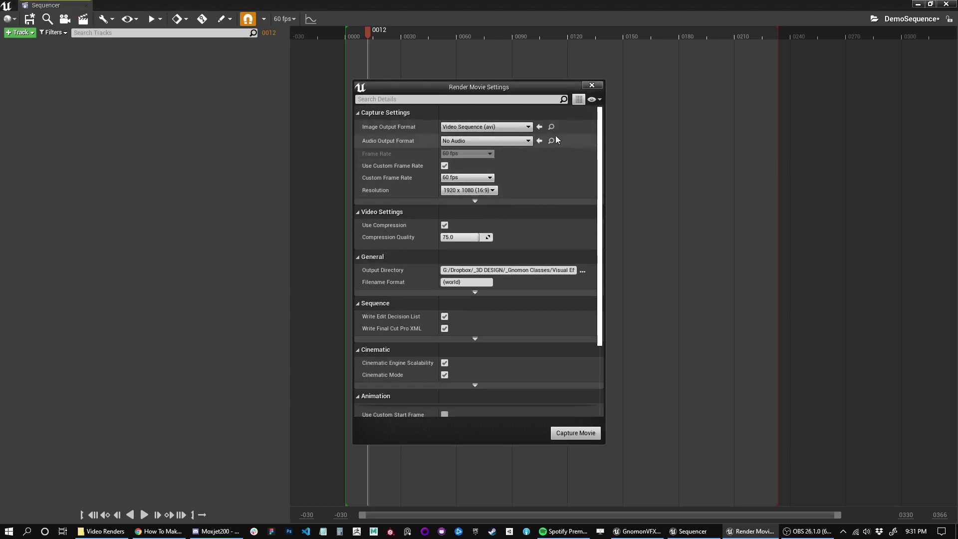
{"action": "left_click", "coordinate": [518, 127]}
{"action": "left_click", "coordinate": [555, 171]}
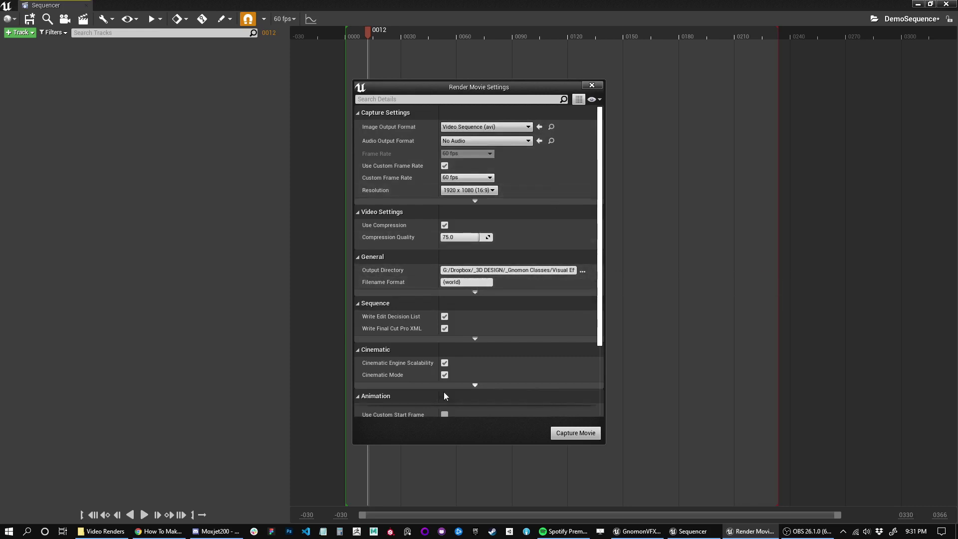
{"action": "left_click", "coordinate": [592, 85]}
Step: Restore the Sequencer to a floating window and move it below the level viewport
{"action": "left_click_drag", "start_coordinate": [460, 5], "coordinate": [421, 104]}
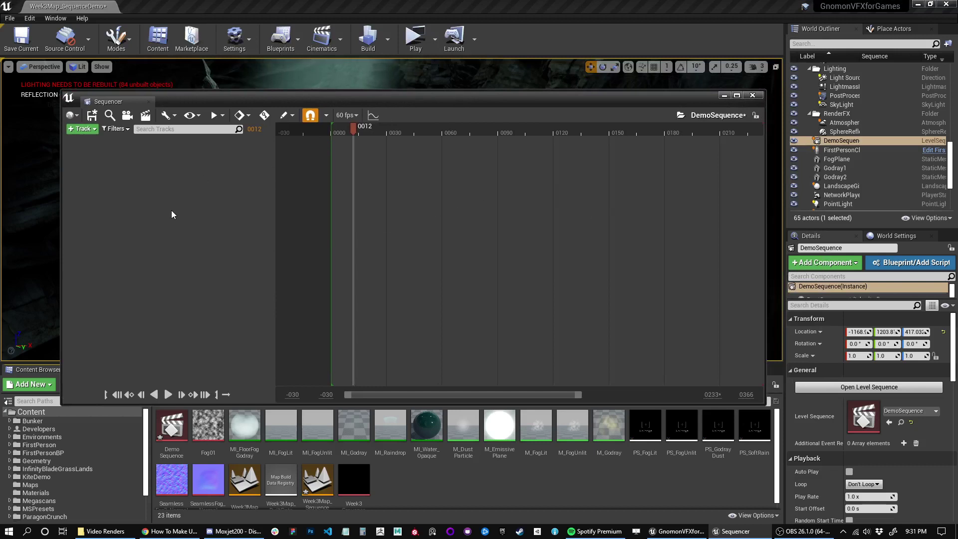
{"action": "left_click_drag", "start_coordinate": [413, 102], "coordinate": [517, 440]}
{"action": "left_click", "coordinate": [508, 18]}
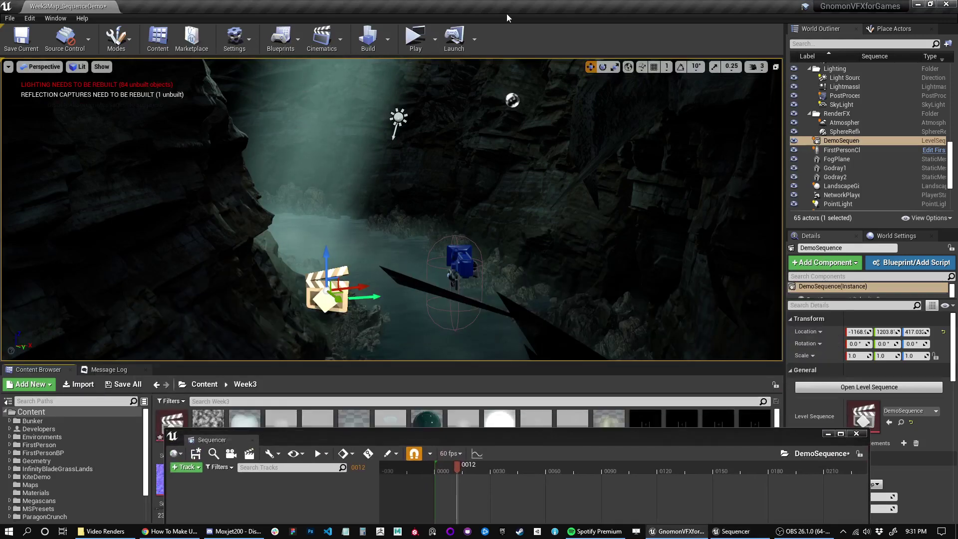
Step: Look through the placeable actor categories, including Cinematic, Basic, Lights and All Classes, for a camera
{"action": "right_click_drag", "start_coordinate": [513, 235], "coordinate": [511, 273]}
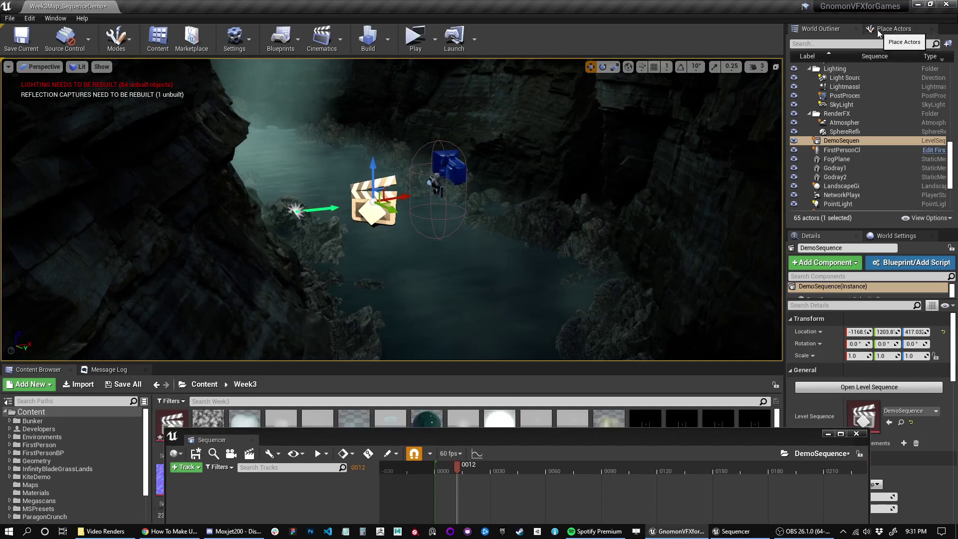
{"action": "left_click", "coordinate": [893, 30]}
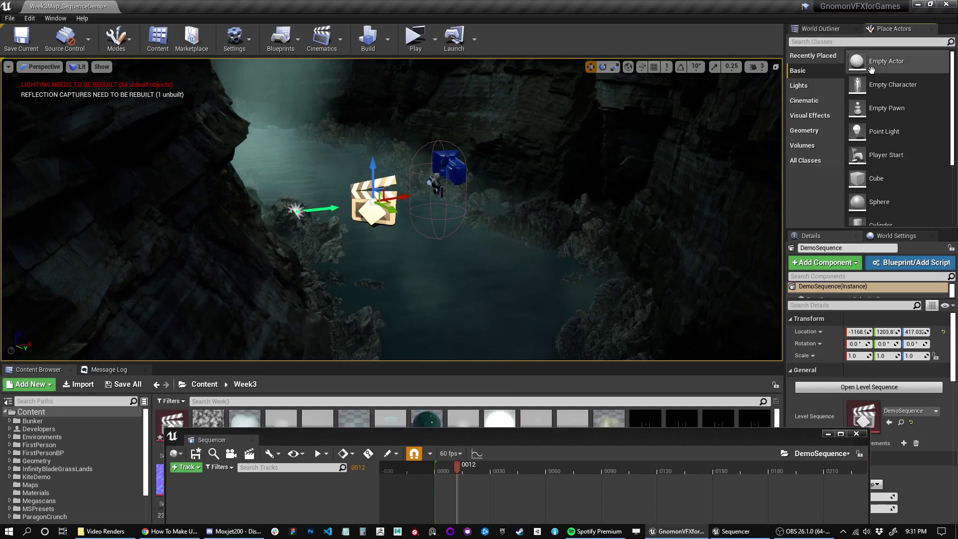
{"action": "left_click", "coordinate": [805, 102]}
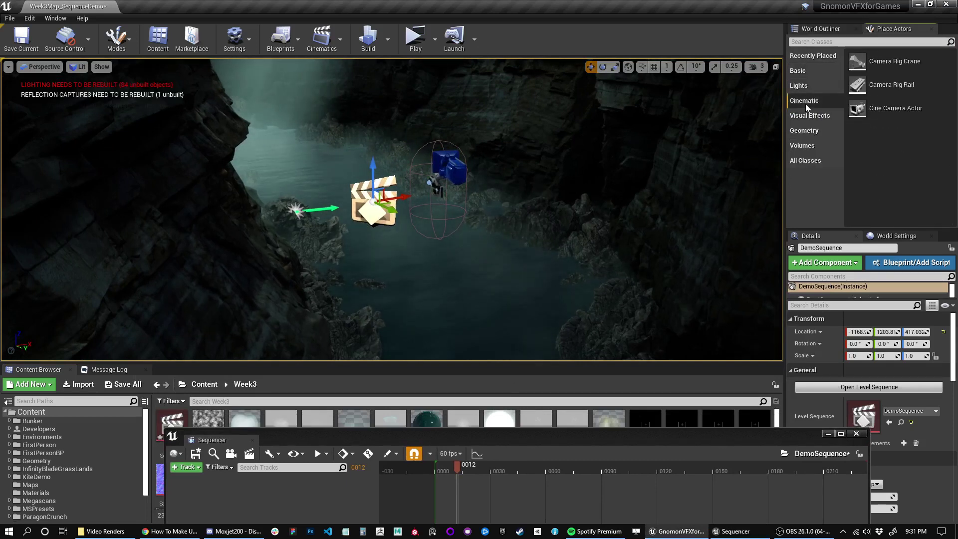
{"action": "left_click", "coordinate": [816, 55]}
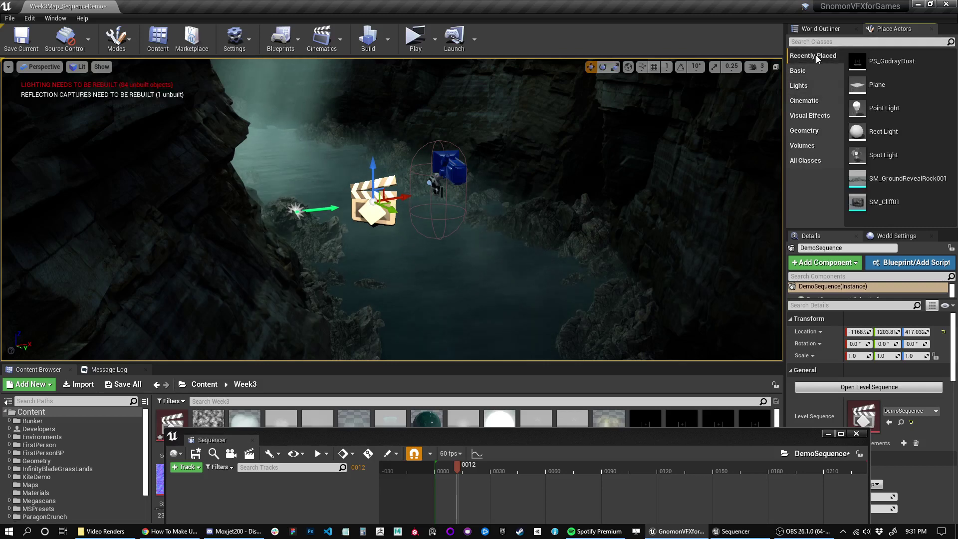
{"action": "left_click", "coordinate": [809, 70]}
{"action": "scroll", "coordinate": [878, 124], "scroll_direction": "down", "scroll_amount": 2}
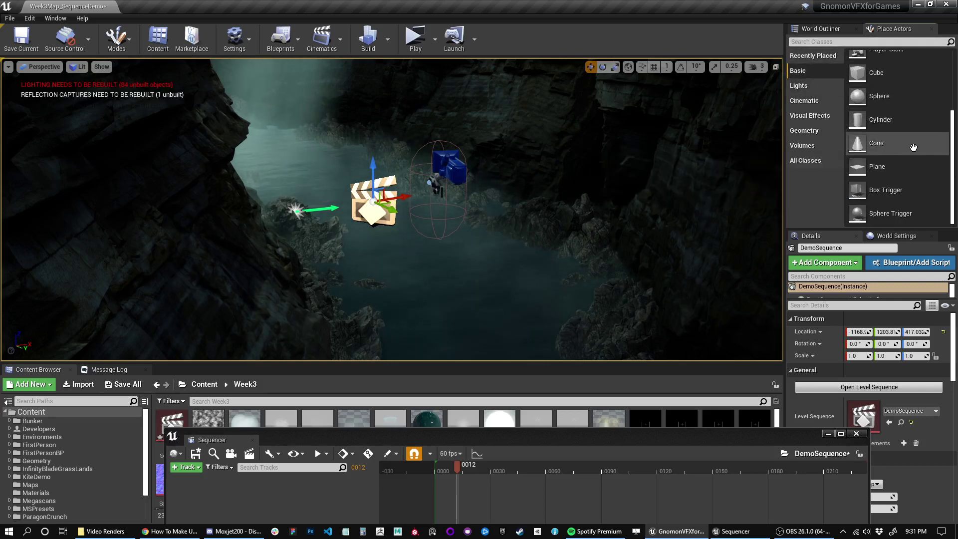
{"action": "left_click", "coordinate": [807, 85]}
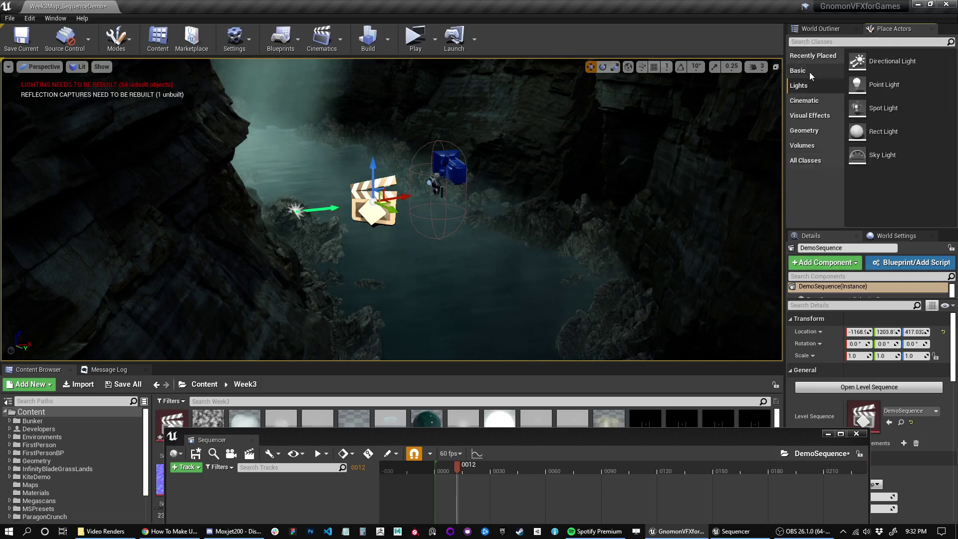
{"action": "left_click", "coordinate": [813, 102]}
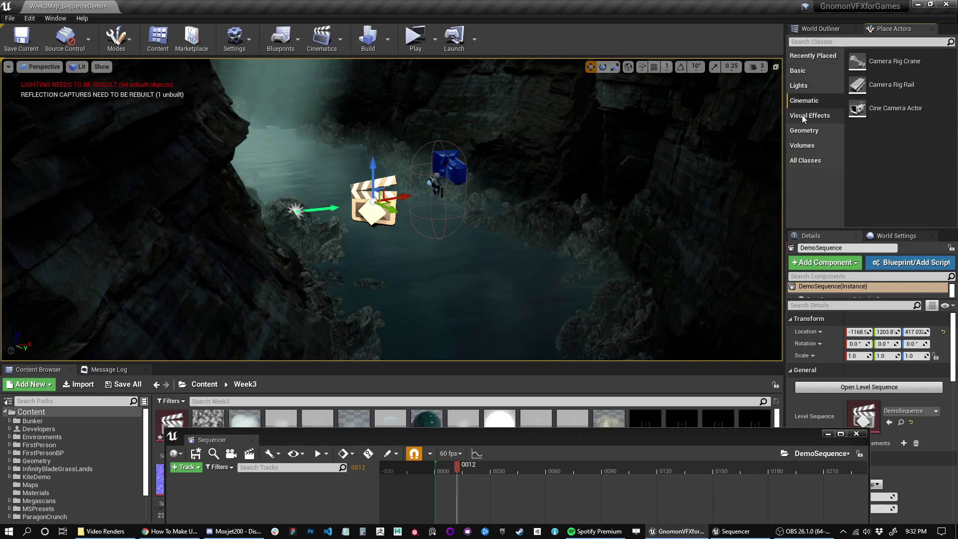
{"action": "left_click", "coordinate": [803, 116]}
{"action": "left_click", "coordinate": [806, 132]}
{"action": "left_click", "coordinate": [807, 159]}
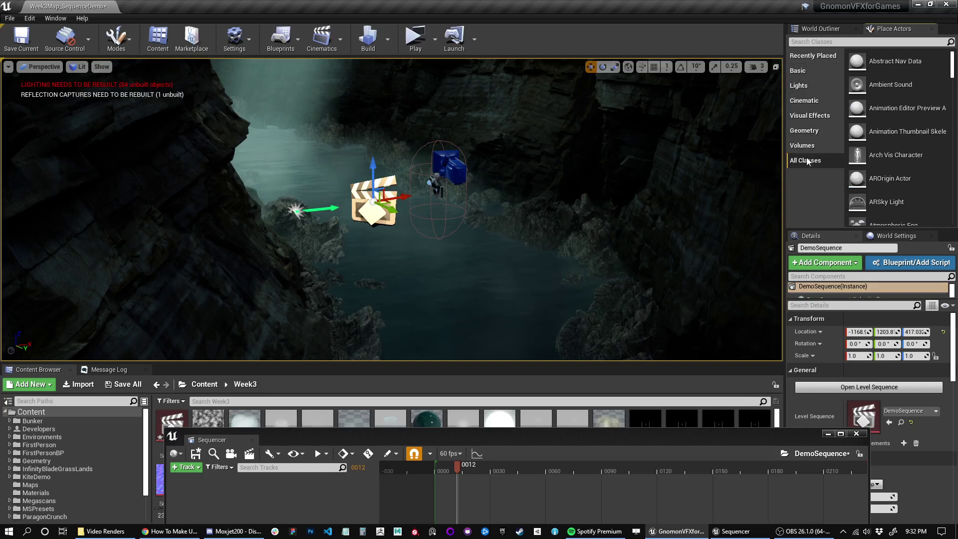
Step: Search the placeable actors for "camera", then clear the search and return to the level's actor list
{"action": "left_click", "coordinate": [892, 45]}
{"action": "type", "text": "came"}
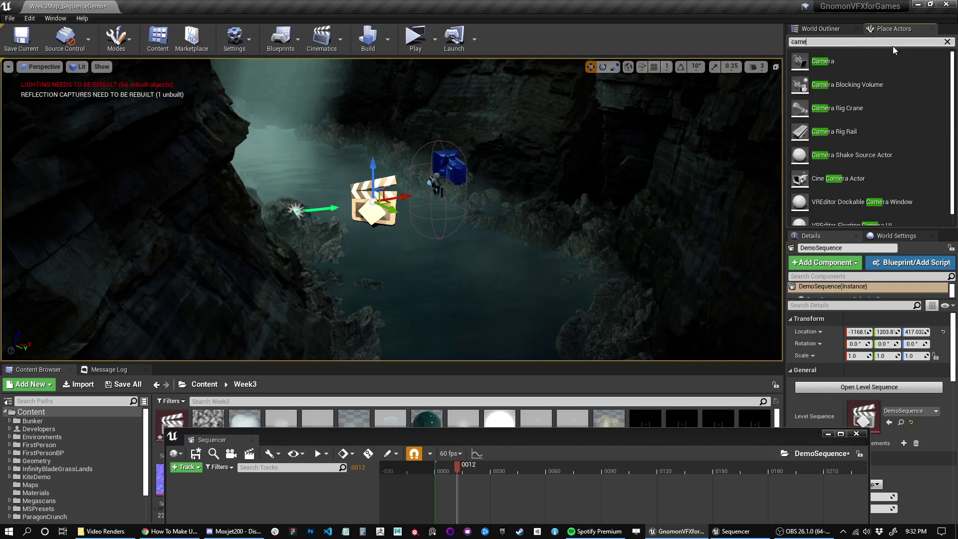
{"action": "type", "text": "ra"}
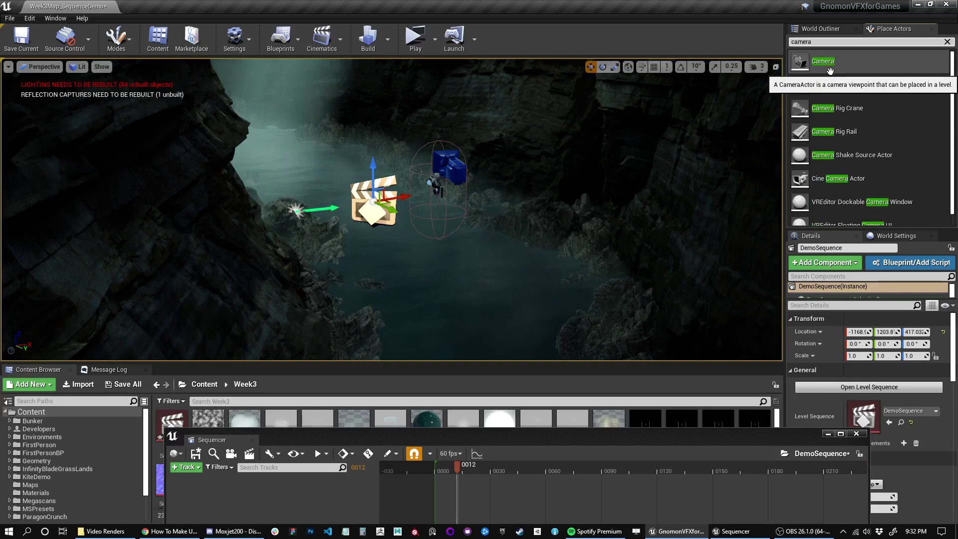
{"action": "left_click", "coordinate": [947, 42]}
{"action": "left_click", "coordinate": [821, 28]}
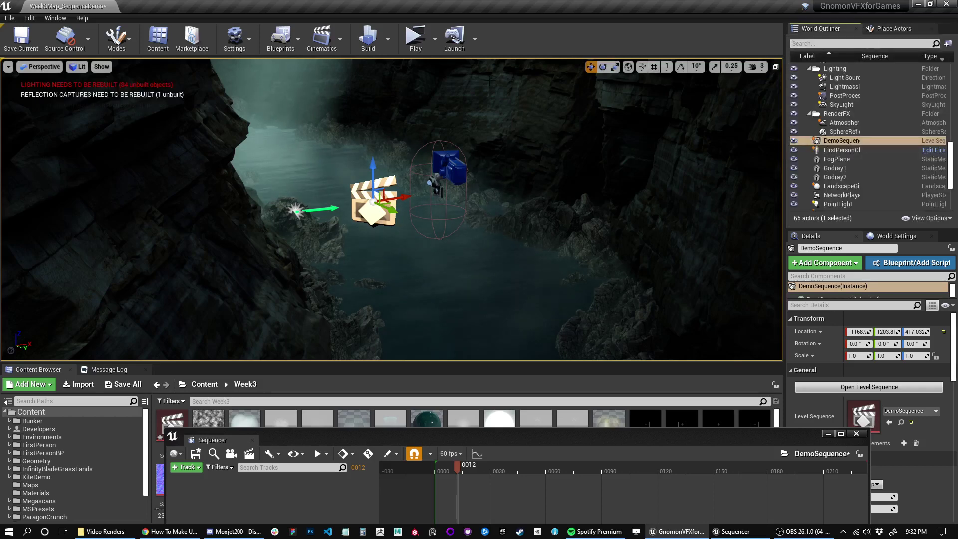
Step: Create a CameraActor at the current viewport's location and inspect its placement in the canyon
{"action": "left_click", "coordinate": [8, 67]}
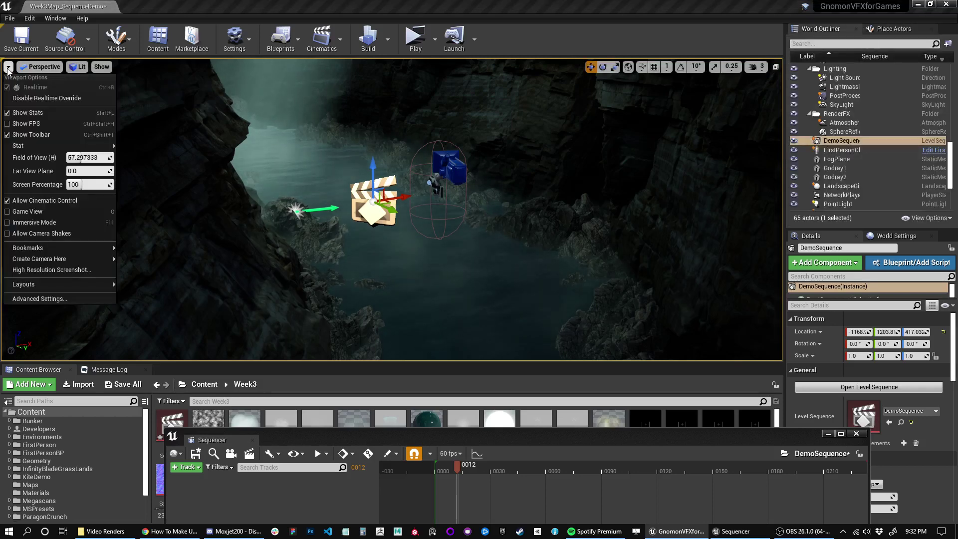
{"action": "mouse_move", "coordinate": [56, 259]}
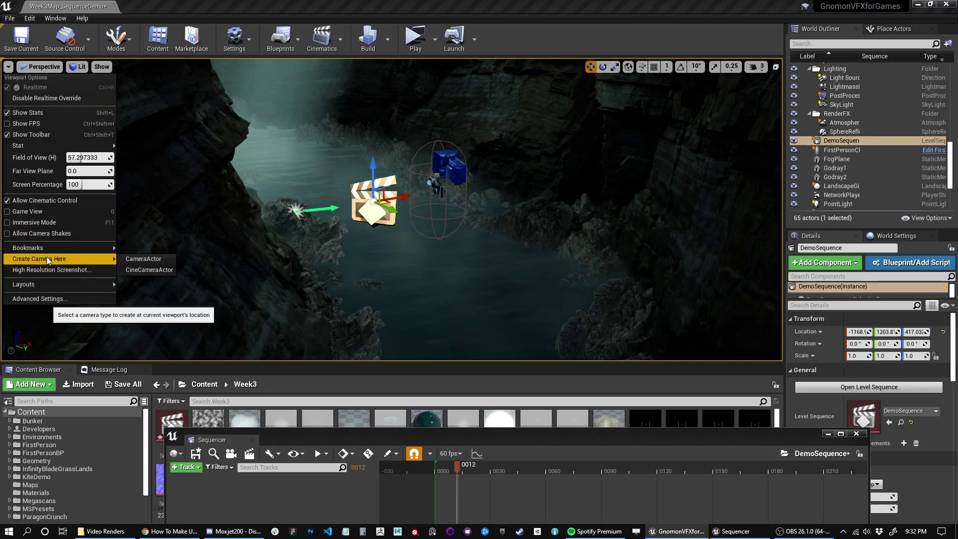
{"action": "left_click", "coordinate": [135, 260]}
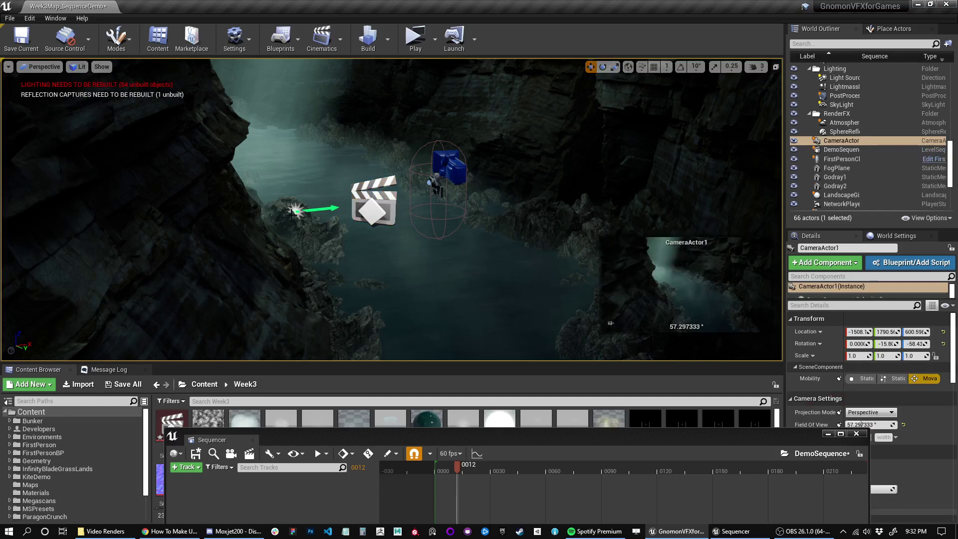
{"action": "right_click_drag", "start_coordinate": [314, 219], "coordinate": [305, 227]}
{"action": "key", "text": "f"}
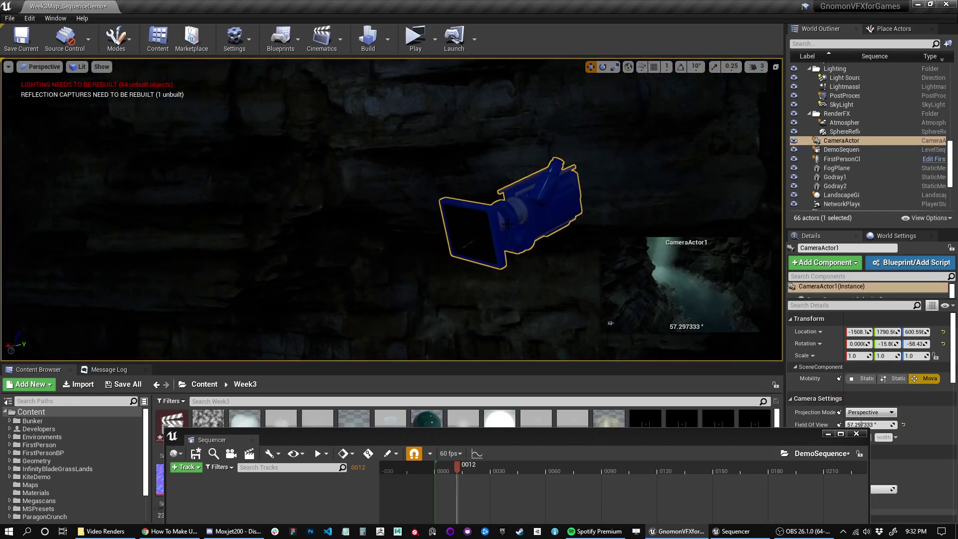
{"action": "right_click_drag", "start_coordinate": [508, 224], "coordinate": [304, 269]}
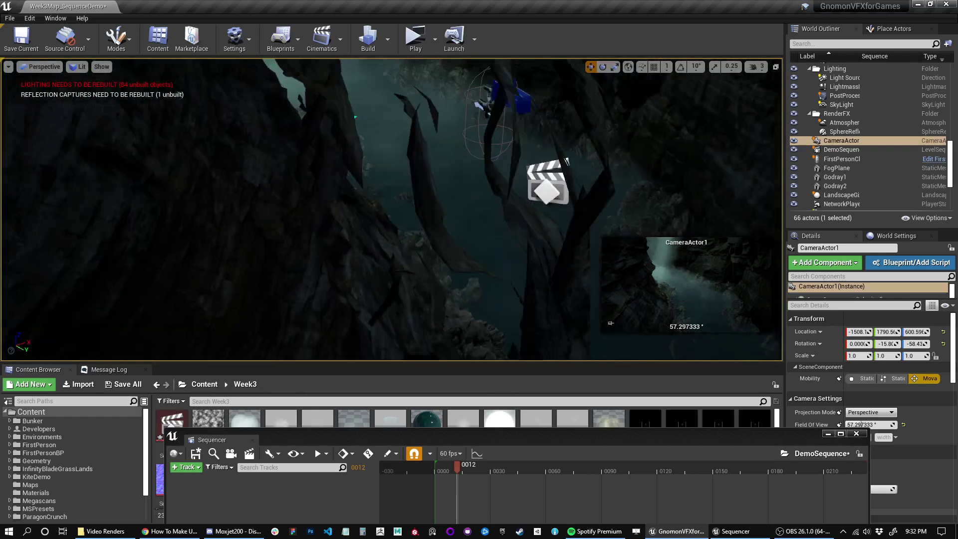
{"action": "right_click_drag", "start_coordinate": [610, 323], "coordinate": [610, 323]}
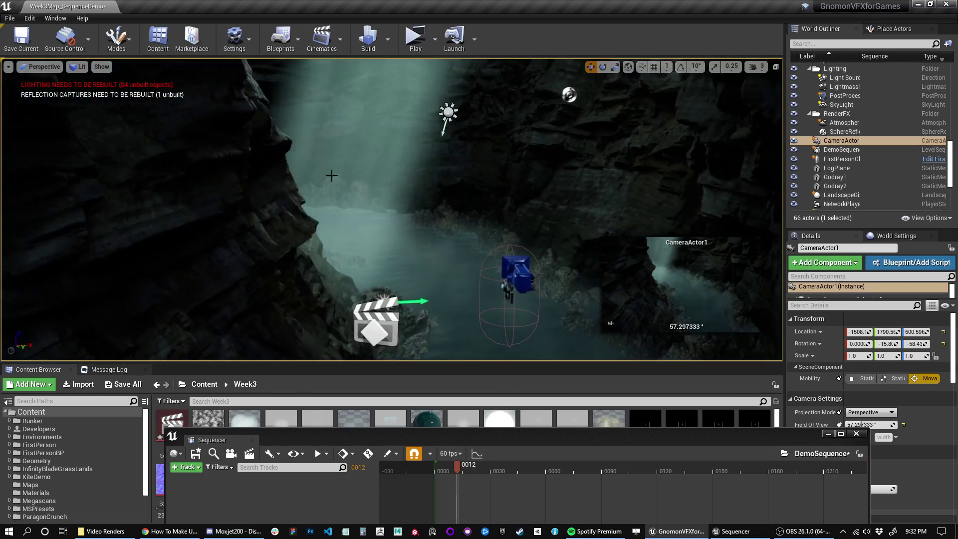
Step: Review the camera types offered for creation at the viewport's location, without creating another camera
{"action": "left_click", "coordinate": [8, 66]}
{"action": "mouse_move", "coordinate": [59, 248]}
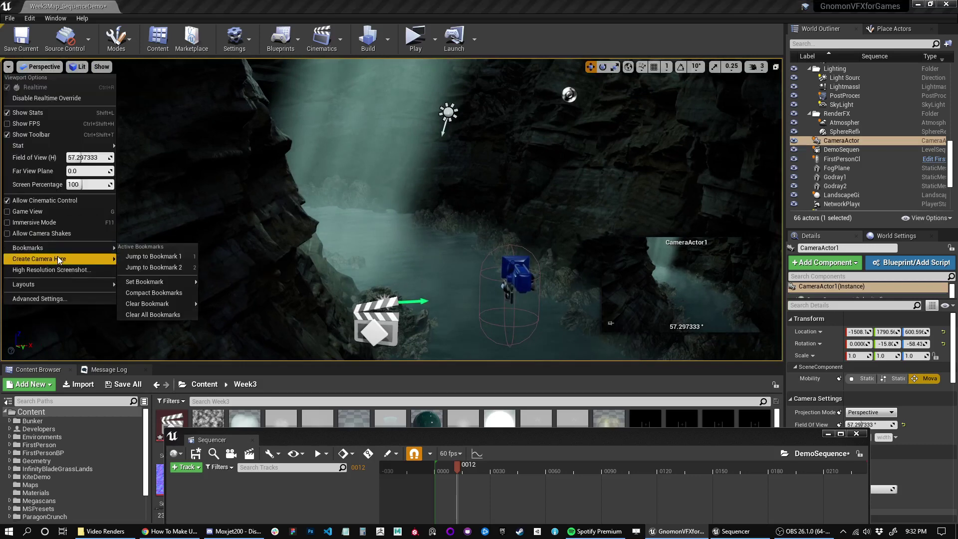
{"action": "left_click", "coordinate": [148, 269]}
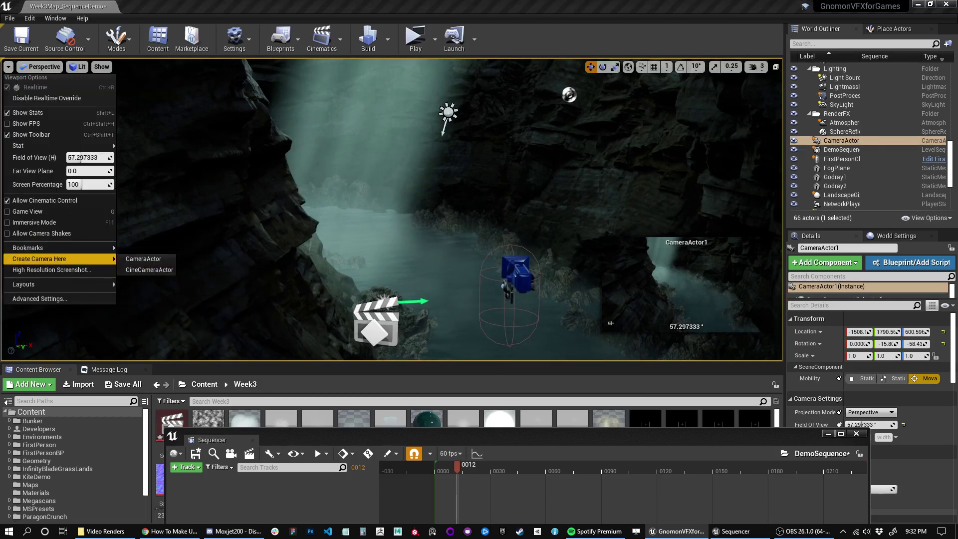
{"action": "left_click", "coordinate": [340, 11]}
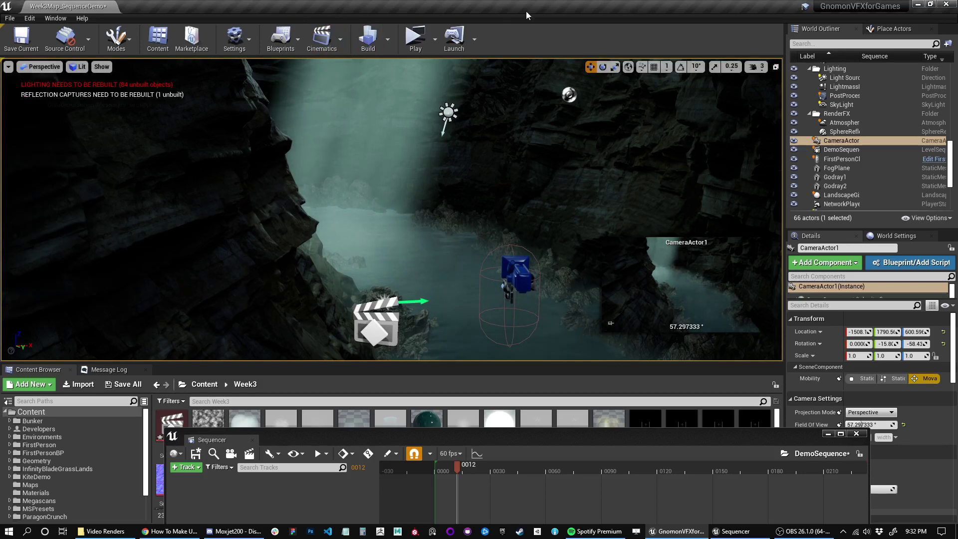
Step: Go around to the other side of CameraActor1 in the canyon and pin its preview in the level viewport
{"action": "key", "text": "w"}
{"action": "right_click_drag", "start_coordinate": [401, 208], "coordinate": [514, 202]}
{"action": "key", "text": "a"}
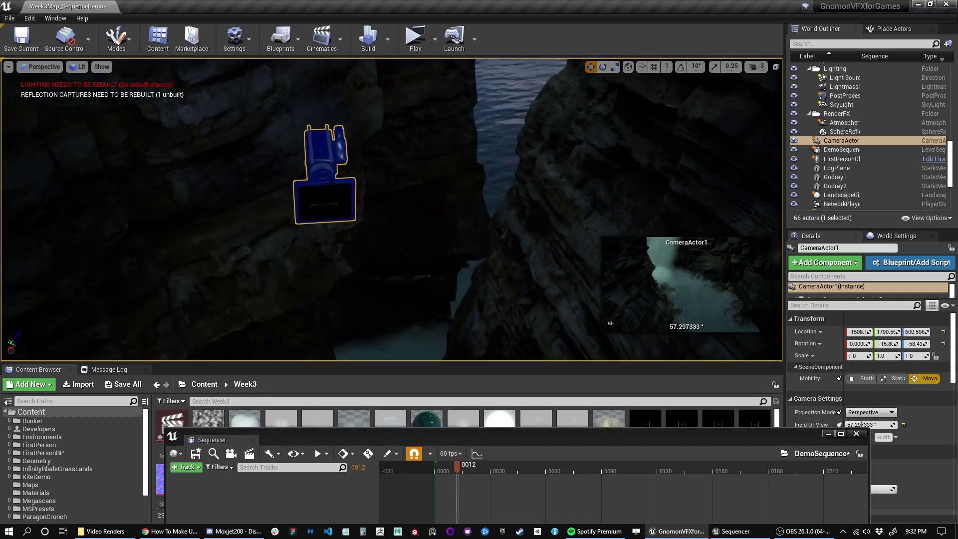
{"action": "key", "text": "a"}
{"action": "right_click_drag", "start_coordinate": [400, 208], "coordinate": [444, 195]}
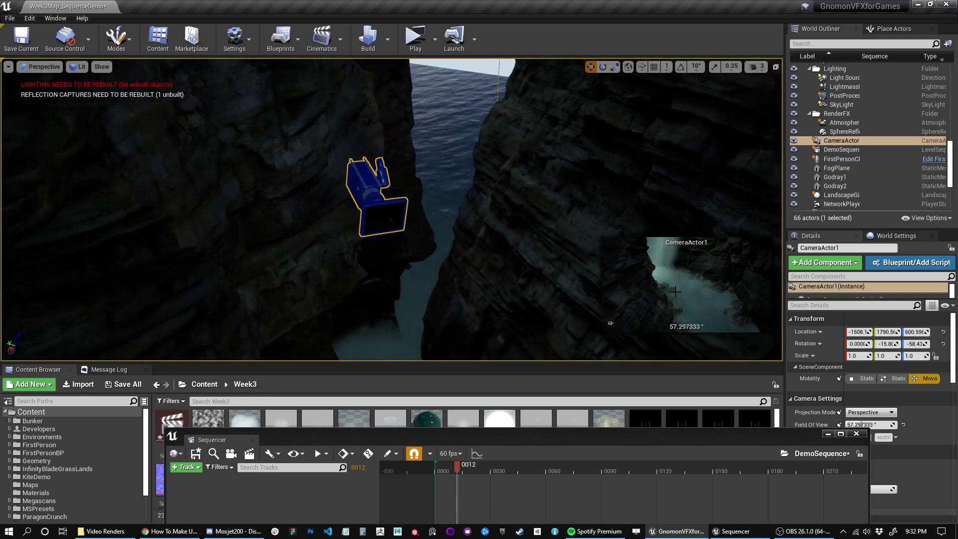
{"action": "left_click", "coordinate": [610, 323]}
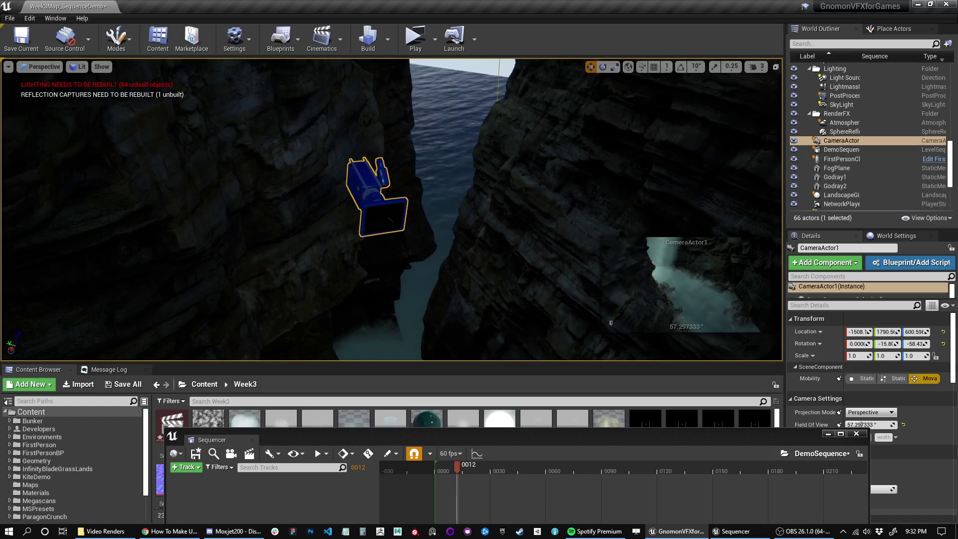
Step: Select a canyon cliff to test CameraActor1's pinned preview, and unpin the preview
{"action": "right_click_drag", "start_coordinate": [435, 154], "coordinate": [524, 159]}
{"action": "left_click", "coordinate": [435, 155]}
{"action": "left_click", "coordinate": [435, 155]}
{"action": "right_click_drag", "start_coordinate": [435, 154], "coordinate": [564, 162]}
{"action": "left_click", "coordinate": [610, 323]}
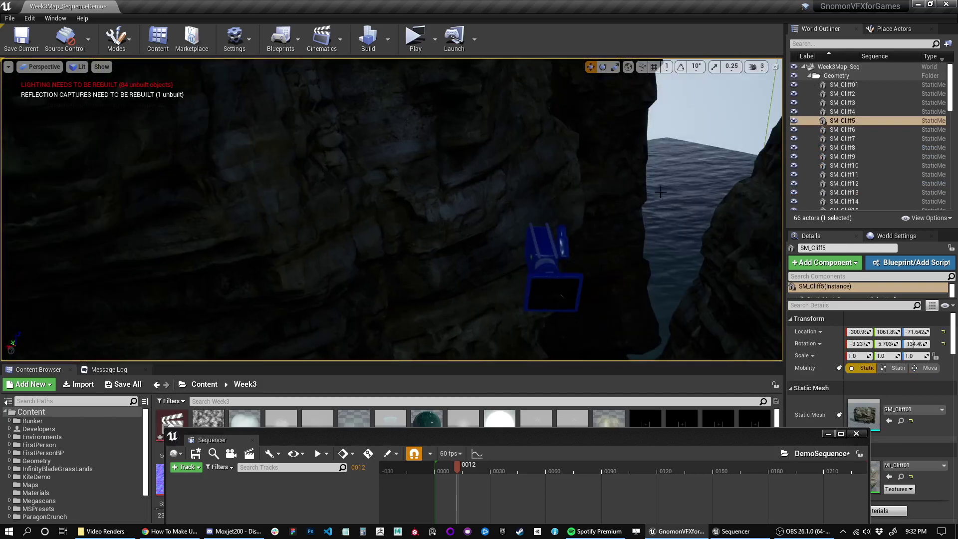
Step: Select the sky and a cliff to test the unpinned preview, then reselect CameraActor1 and pin its preview
{"action": "left_click", "coordinate": [724, 99]}
{"action": "left_click", "coordinate": [616, 144]}
{"action": "left_click", "coordinate": [551, 279]}
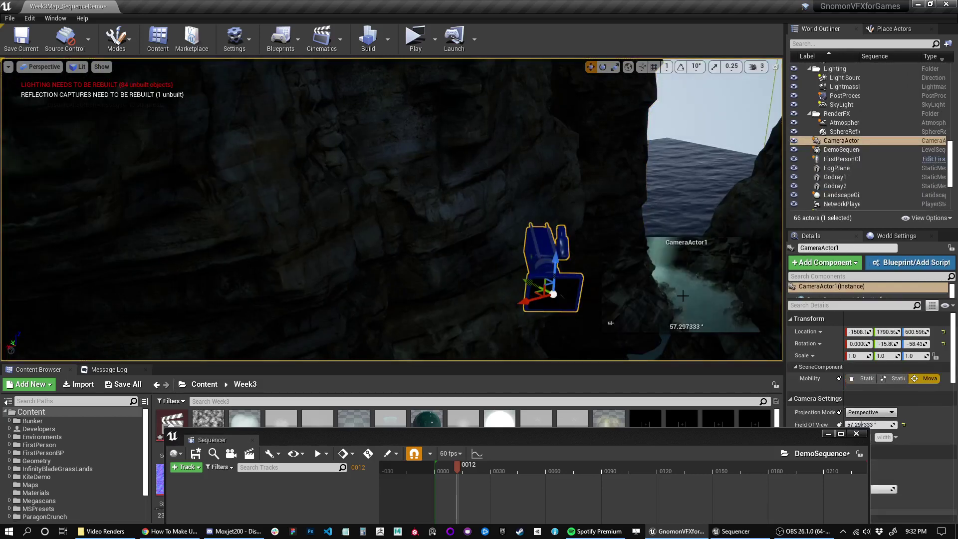
{"action": "left_click", "coordinate": [610, 323]}
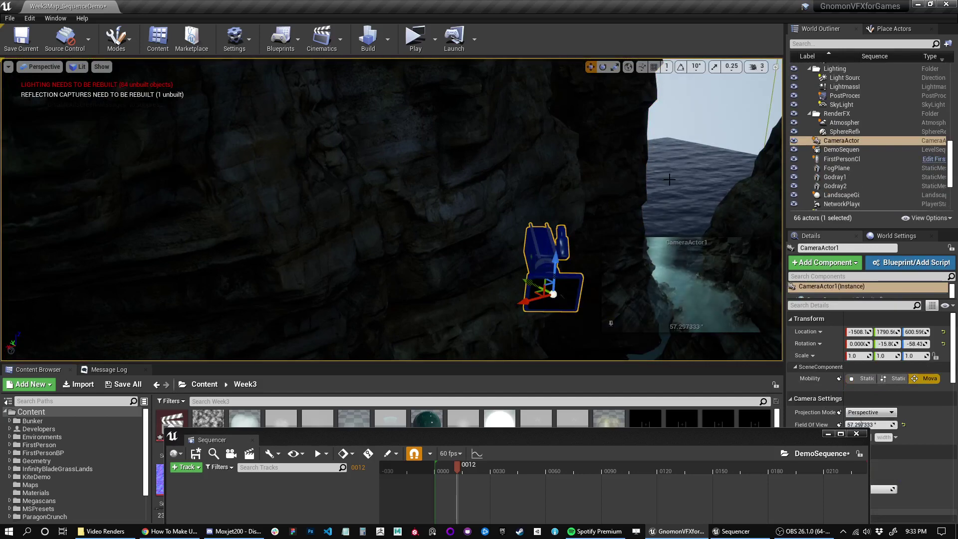
Step: Select the sky sphere to check the pinned preview, then reselect CameraActor1 and inspect its placement above the river
{"action": "left_click", "coordinate": [691, 108]}
{"action": "right_click_drag", "start_coordinate": [691, 107], "coordinate": [503, 212]}
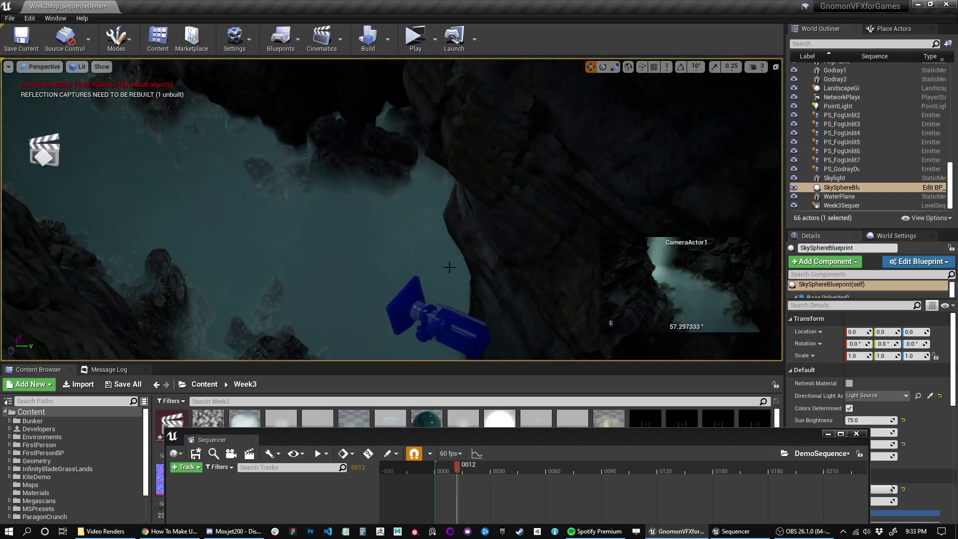
{"action": "left_click", "coordinate": [452, 315]}
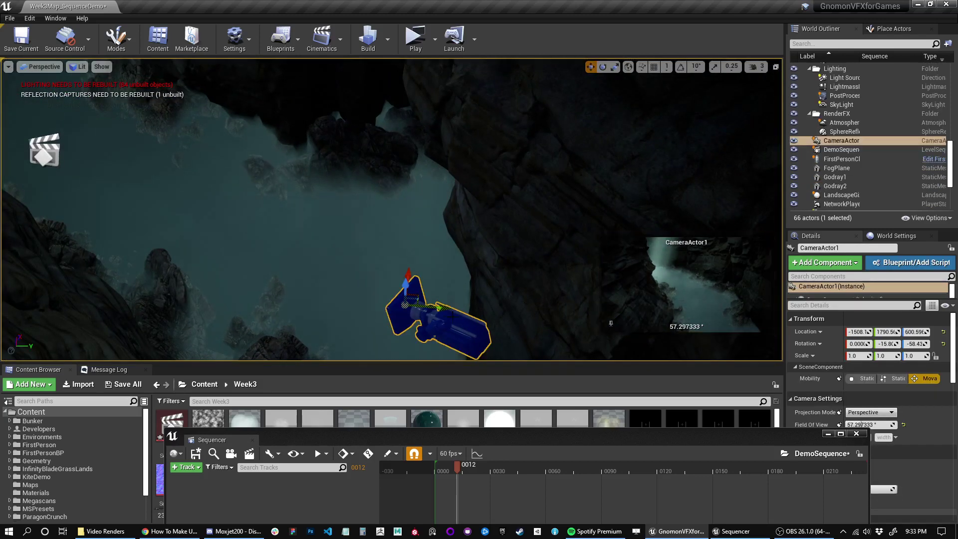
{"action": "mouse_move", "coordinate": [415, 208]}
{"action": "right_mouse_down"}
{"action": "mouse_move", "coordinate": [474, 245]}
{"action": "mouse_move", "coordinate": [482, 220]}
{"action": "mouse_move", "coordinate": [420, 212]}
{"action": "right_mouse_up"}
{"action": "right_click_drag", "start_coordinate": [611, 323], "coordinate": [611, 323]}
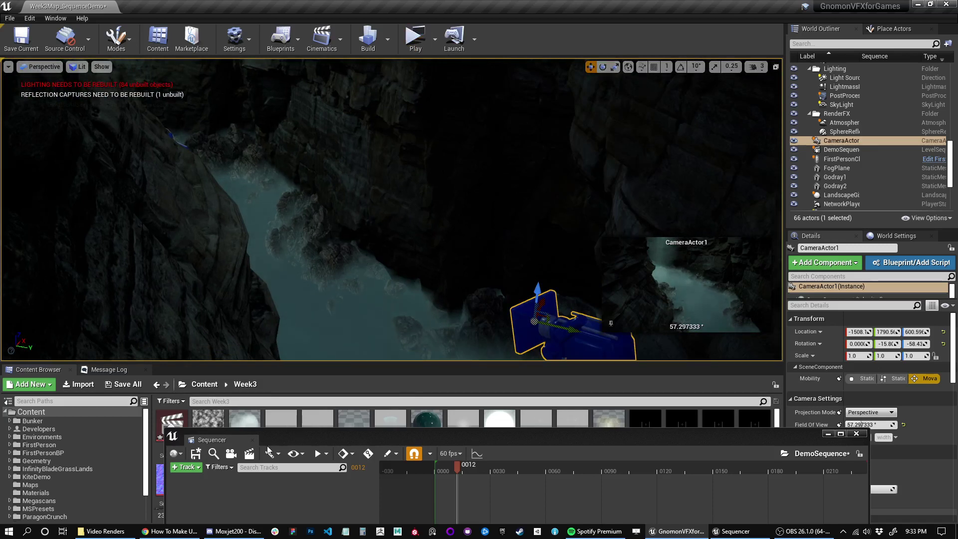
Step: Maximize the Sequencer window and add a Camera Cuts track to the sequence
{"action": "left_click_drag", "start_coordinate": [320, 440], "coordinate": [391, 412]}
{"action": "double_click", "coordinate": [545, 414]}
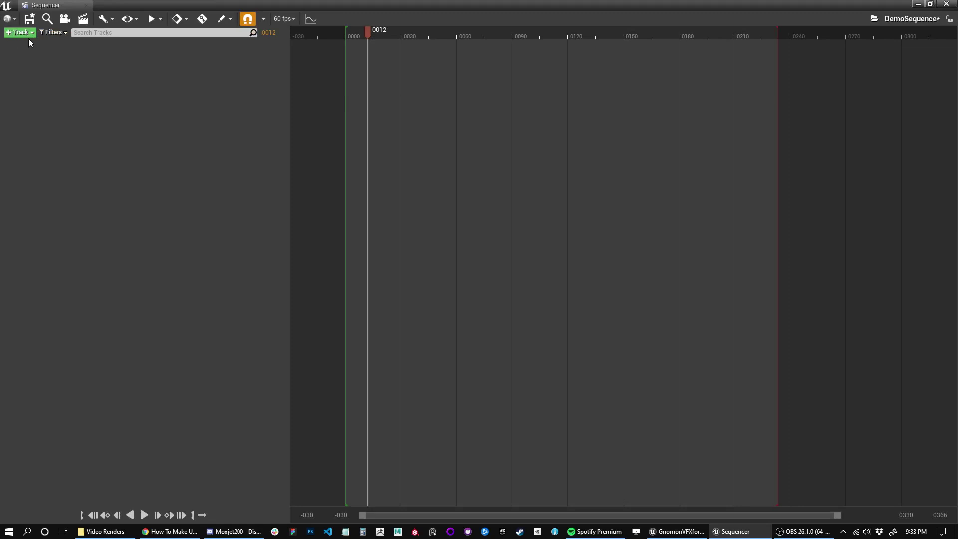
{"action": "left_click", "coordinate": [25, 34]}
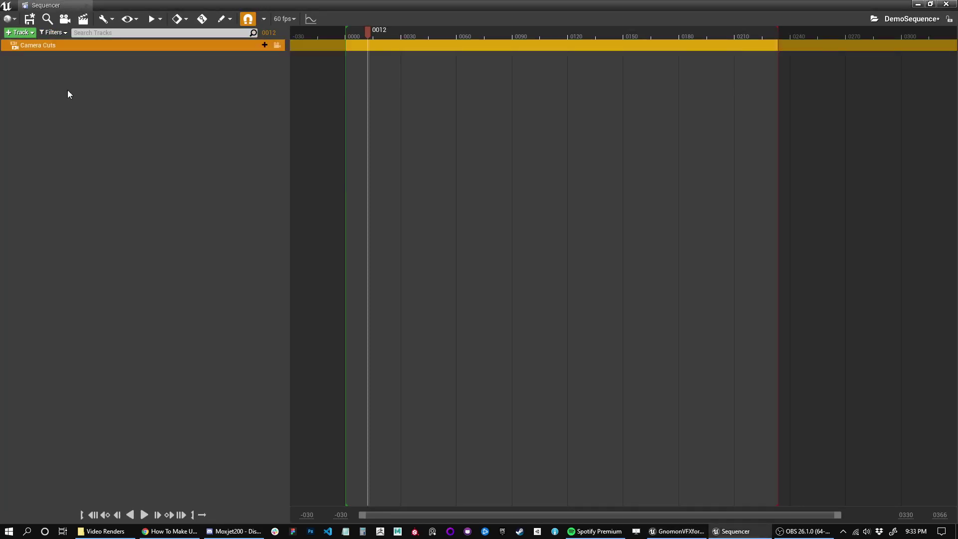
{"action": "left_click", "coordinate": [175, 70]}
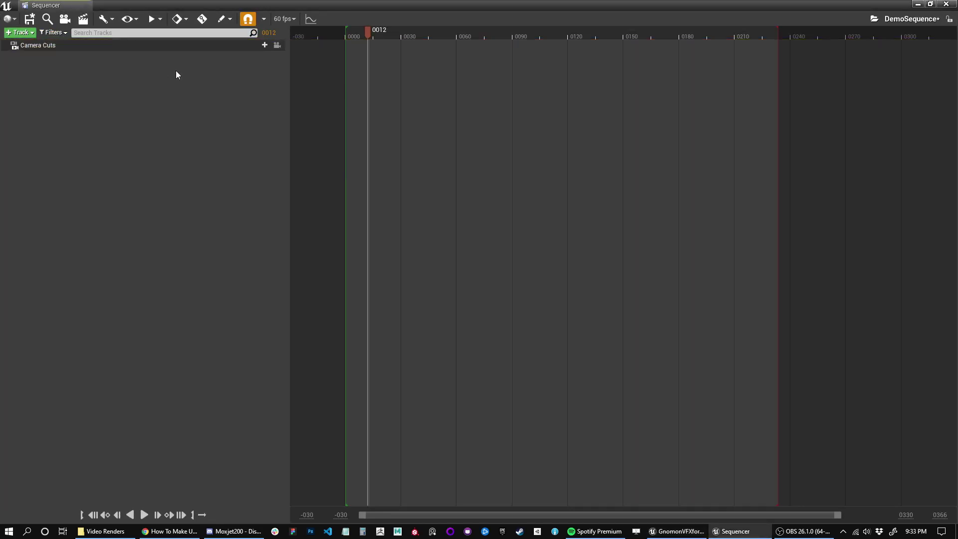
Step: Bind CameraActor1 to the Camera Cuts track and move the playhead to frame 0
{"action": "left_click", "coordinate": [264, 46]}
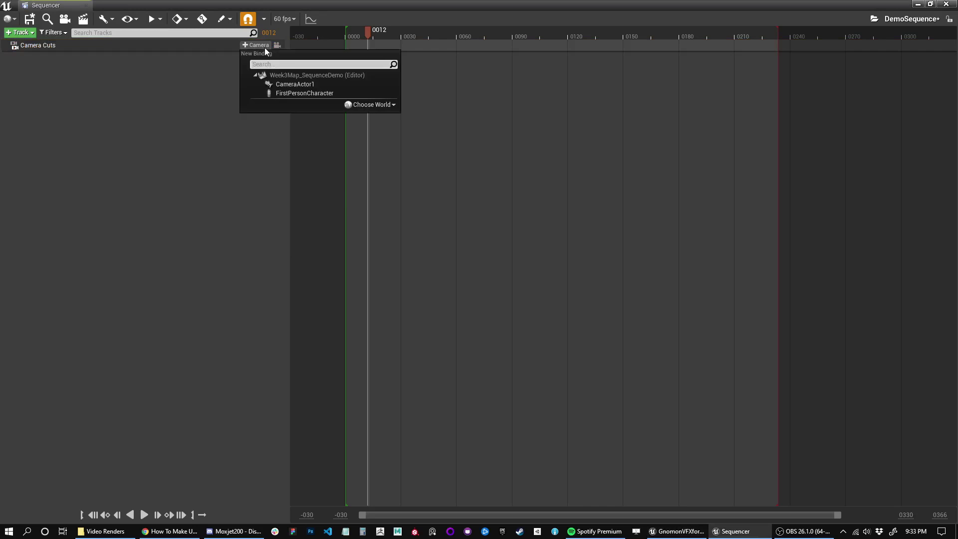
{"action": "left_click", "coordinate": [295, 84]}
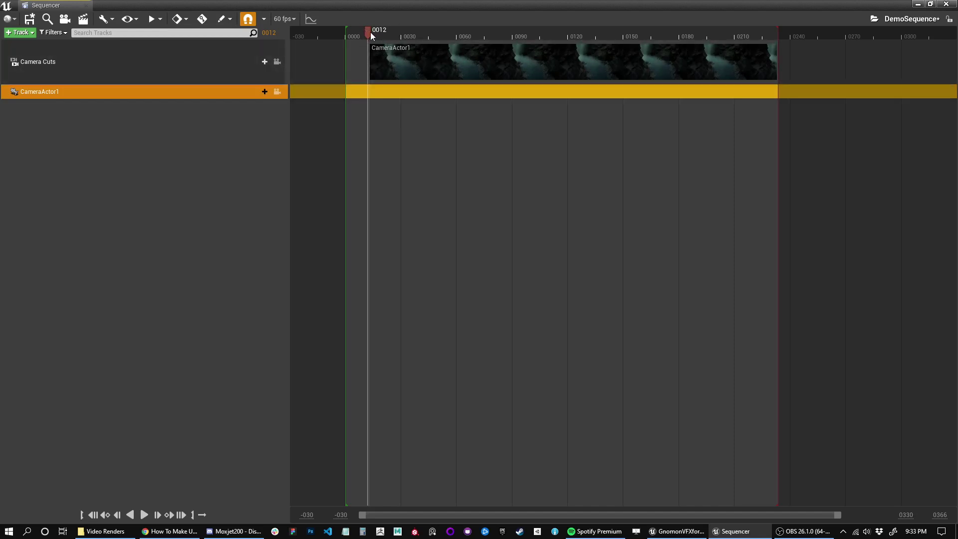
{"action": "left_click_drag", "start_coordinate": [370, 32], "coordinate": [346, 31]}
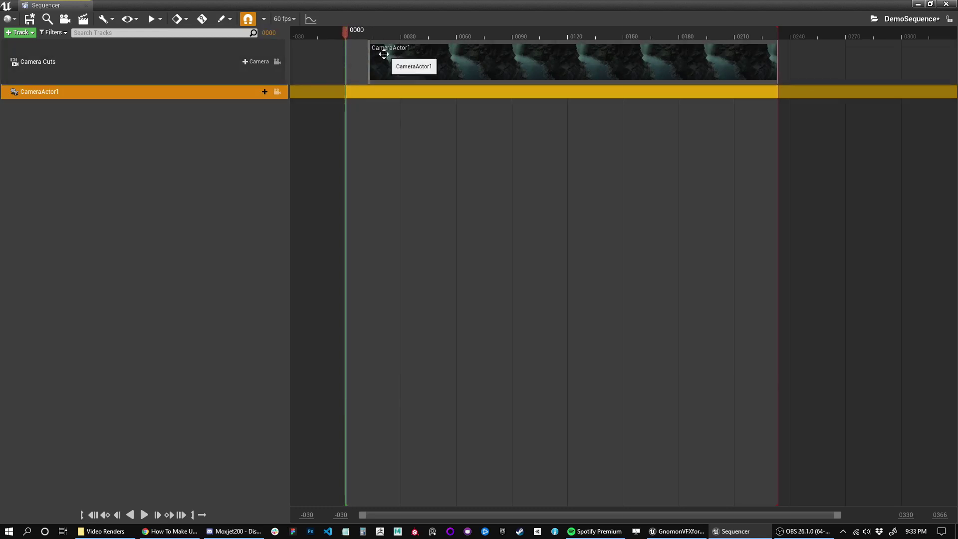
Step: Try sliding the CameraActor1 camera cut along the timeline, then trim it to run from frame 0 to about frame 145
{"action": "left_click_drag", "start_coordinate": [391, 55], "coordinate": [448, 60]}
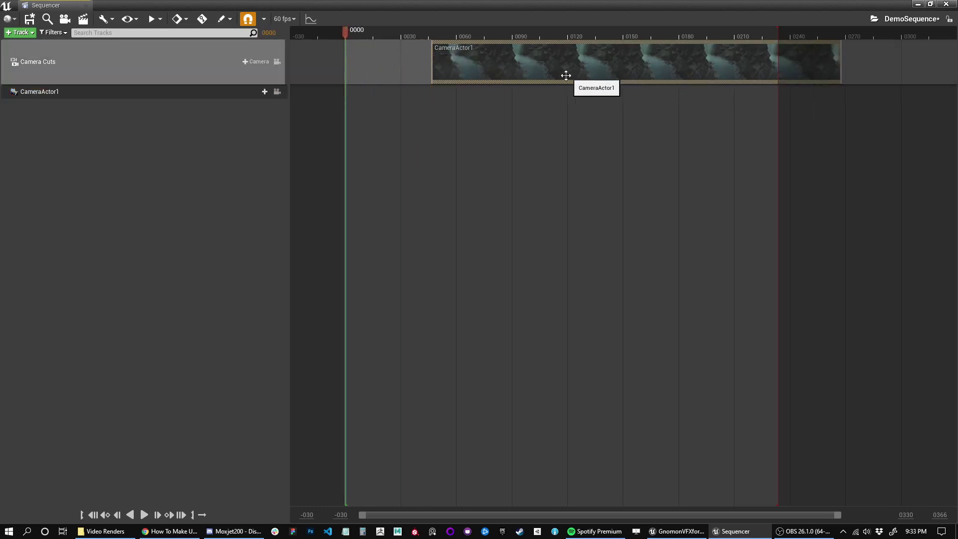
{"action": "mouse_move", "coordinate": [566, 75]}
{"action": "left_mouse_down"}
{"action": "mouse_move", "coordinate": [456, 71]}
{"action": "mouse_move", "coordinate": [547, 73]}
{"action": "left_mouse_up"}
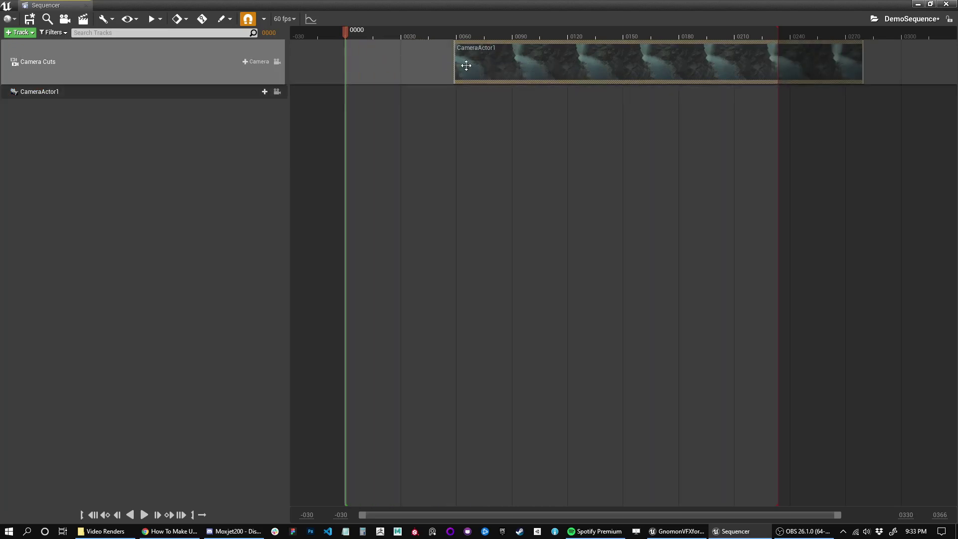
{"action": "left_click_drag", "start_coordinate": [453, 65], "coordinate": [349, 71]}
{"action": "left_click", "coordinate": [498, 119]}
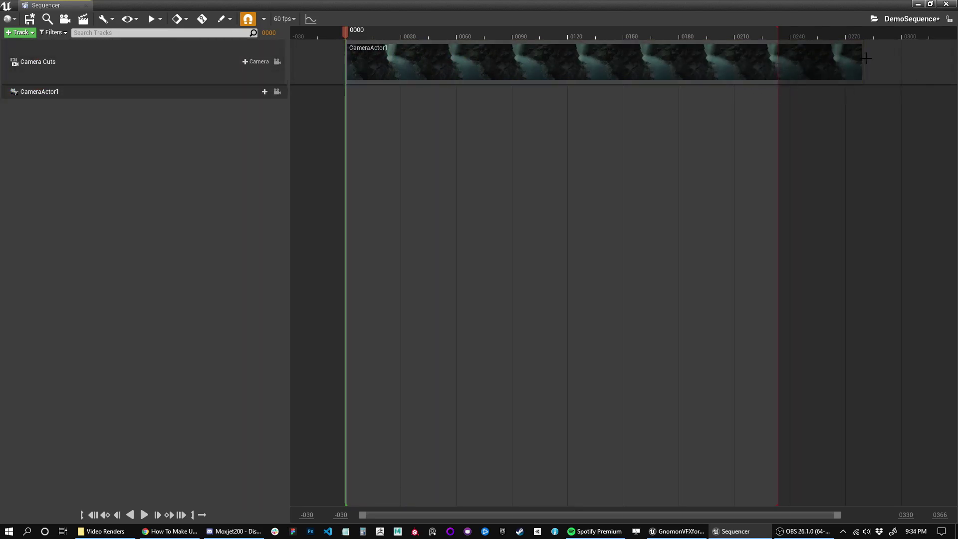
{"action": "left_click_drag", "start_coordinate": [865, 58], "coordinate": [615, 63]}
{"action": "left_click", "coordinate": [645, 175]}
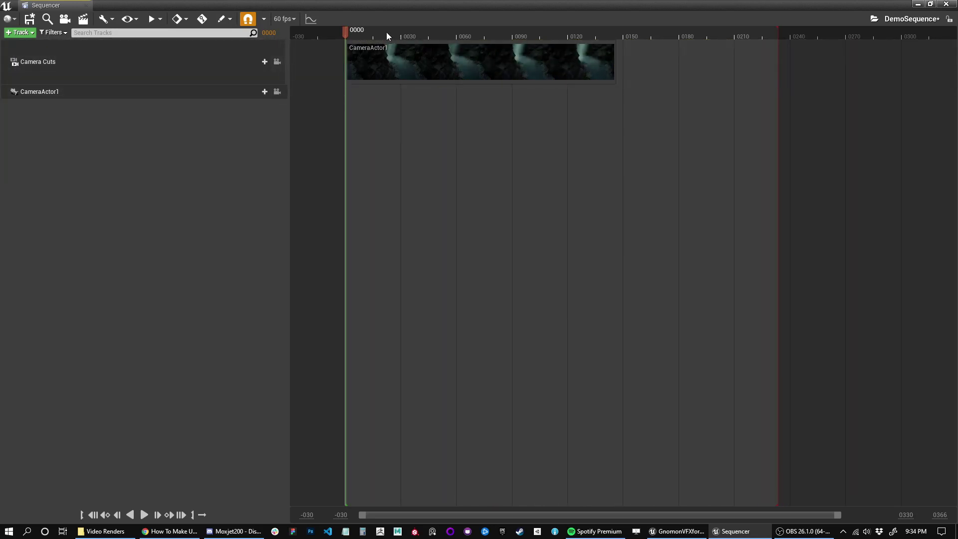
Step: Select CameraActor1 in the Sequencer and restore the Sequencer to a floating window over the level viewport
{"action": "left_click_drag", "start_coordinate": [398, 6], "coordinate": [410, 302]}
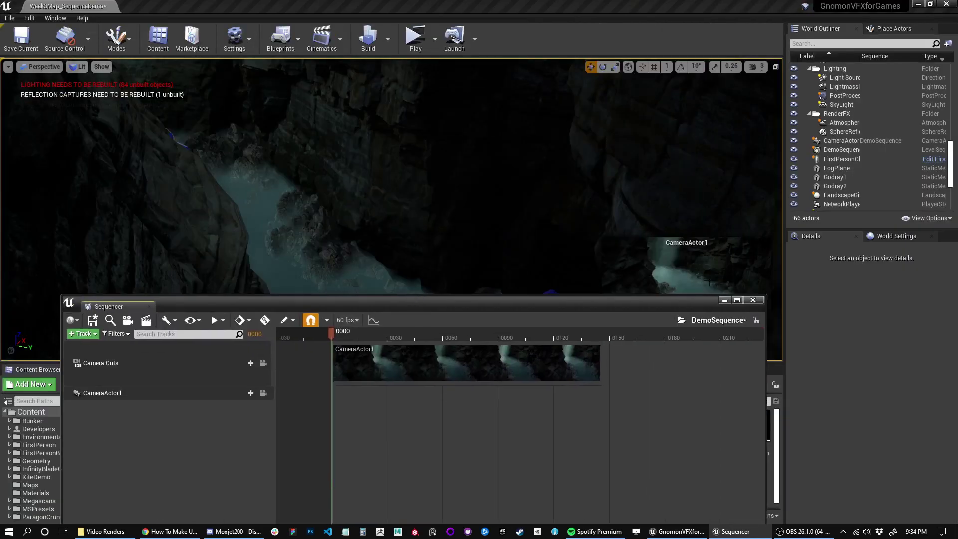
{"action": "double_click", "coordinate": [534, 300]}
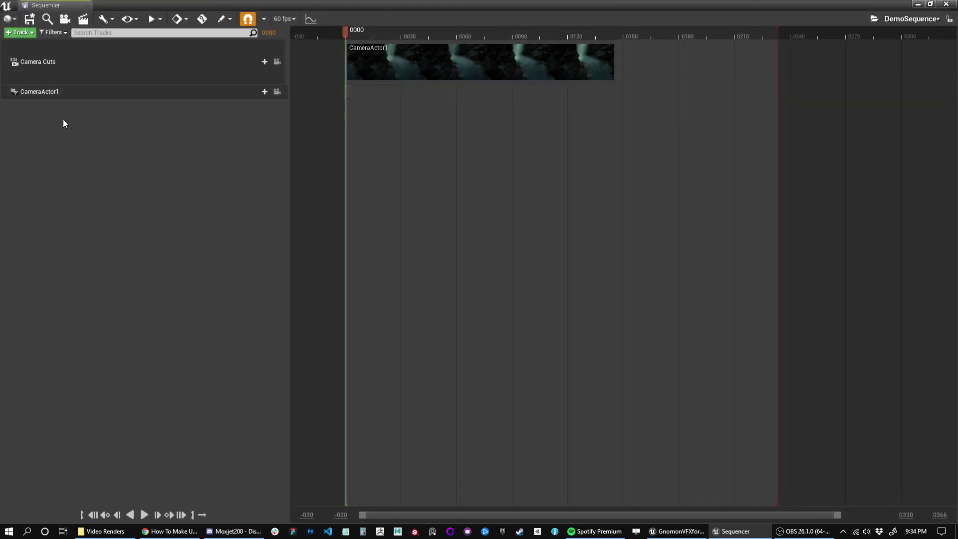
{"action": "left_click", "coordinate": [142, 95]}
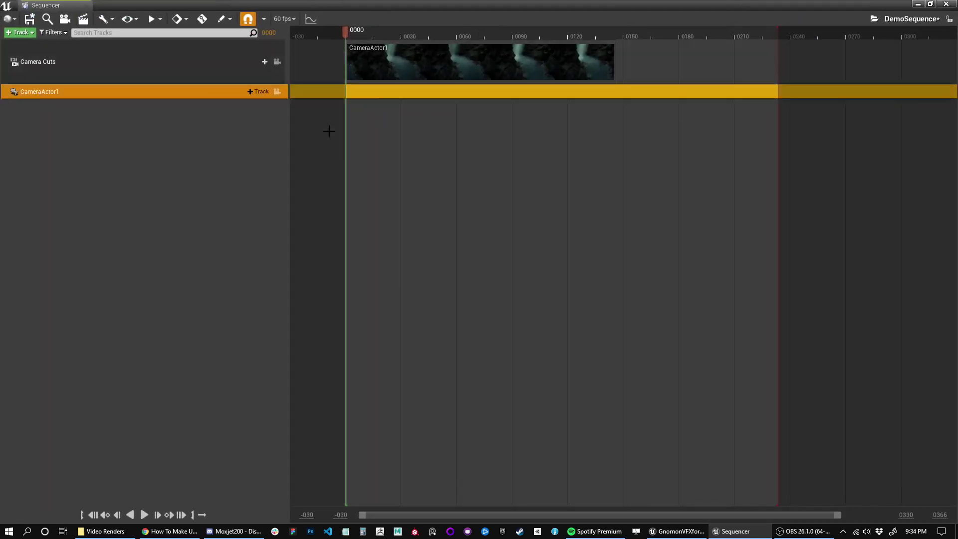
{"action": "double_click", "coordinate": [362, 4]}
Step: Look through the track types available for CameraActor1 and add a Transform track to it
{"action": "left_click", "coordinate": [257, 323]}
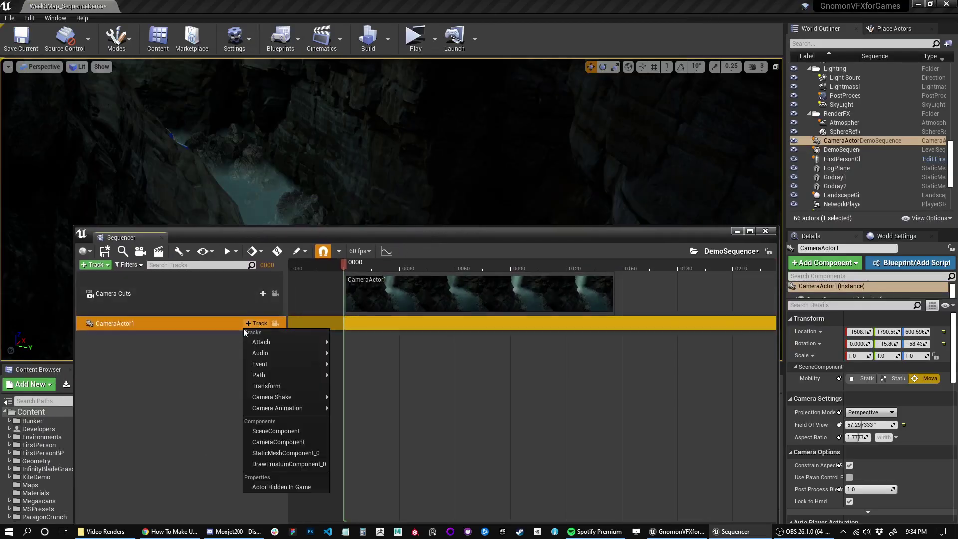
{"action": "mouse_move", "coordinate": [276, 375]}
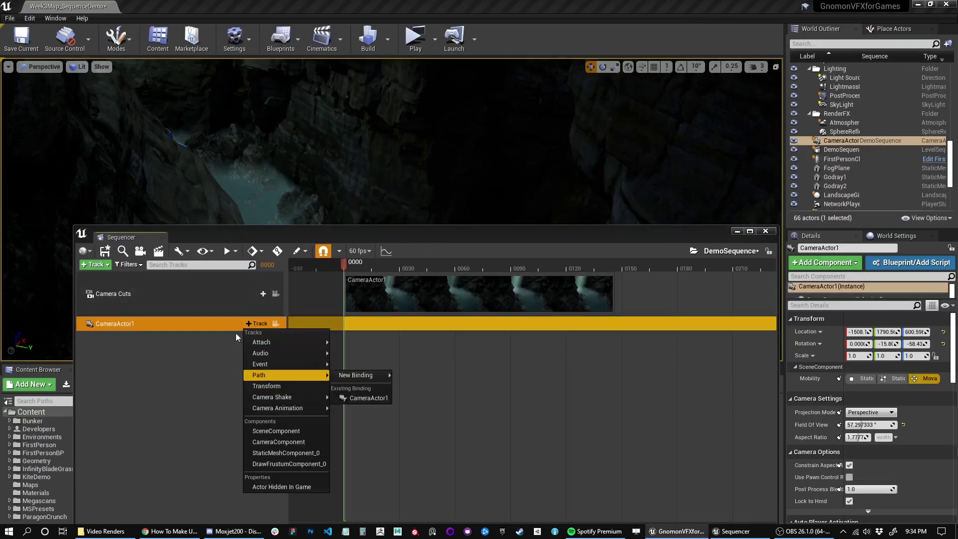
{"action": "left_click", "coordinate": [130, 331]}
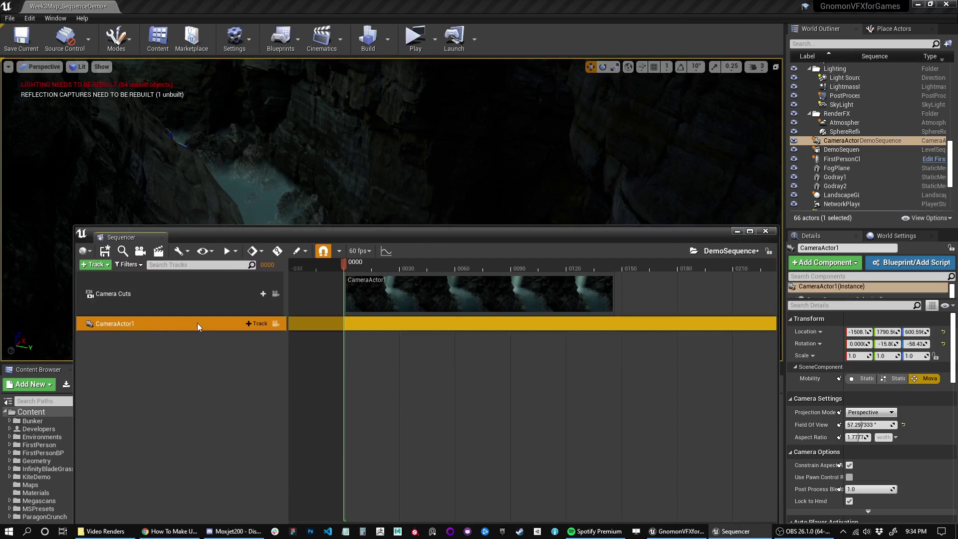
{"action": "left_click", "coordinate": [258, 324]}
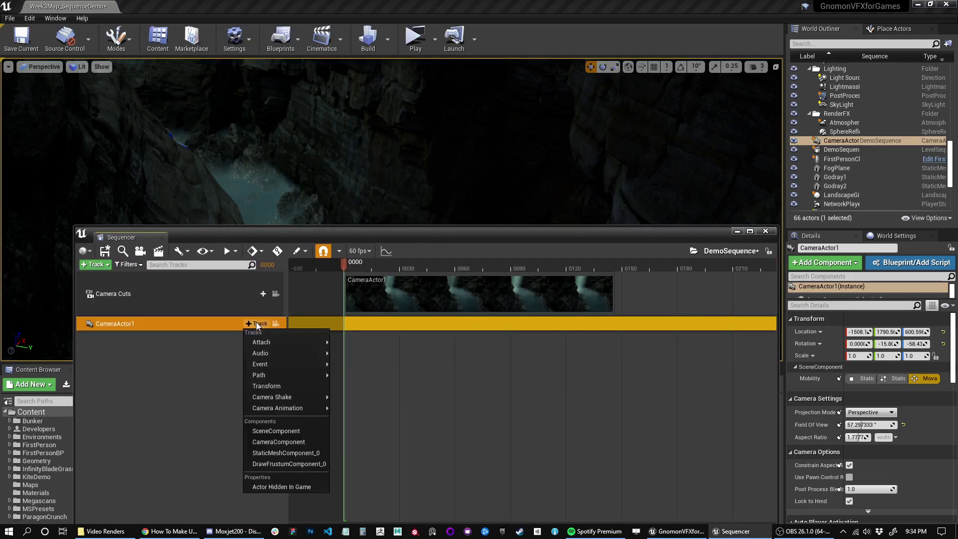
{"action": "left_click", "coordinate": [276, 387]}
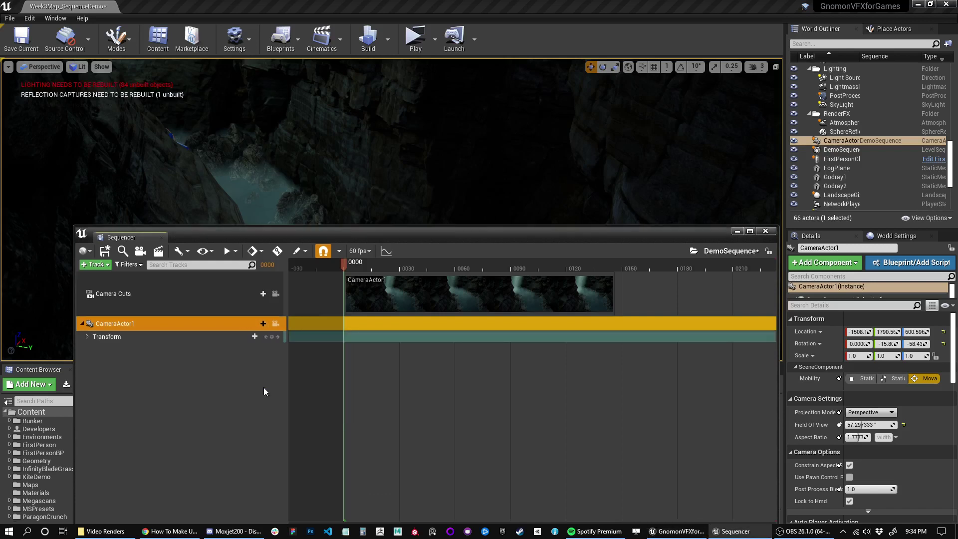
Step: Expand CameraActor1's Transform track and its Location, Rotation and Scale groups down to the individual channels
{"action": "left_click", "coordinate": [87, 336]}
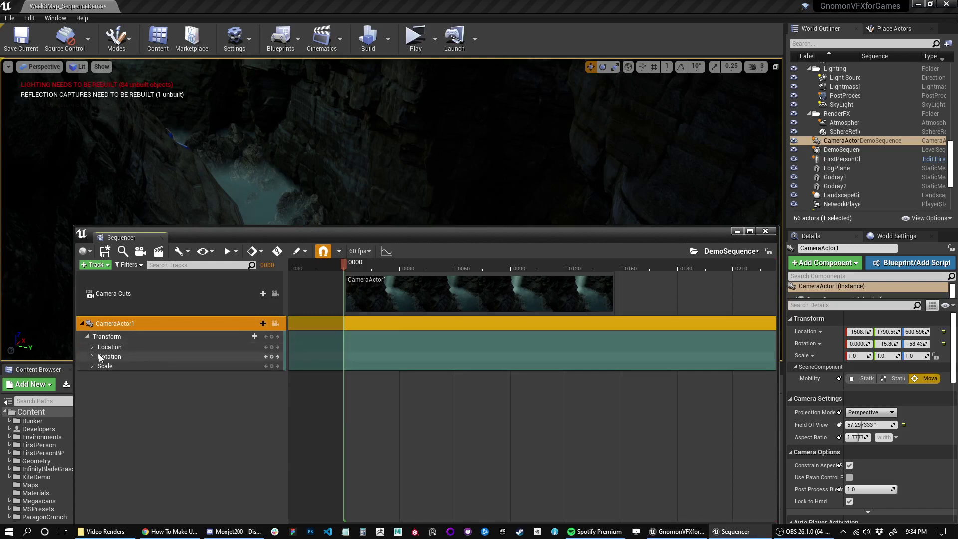
{"action": "left_click", "coordinate": [107, 348]}
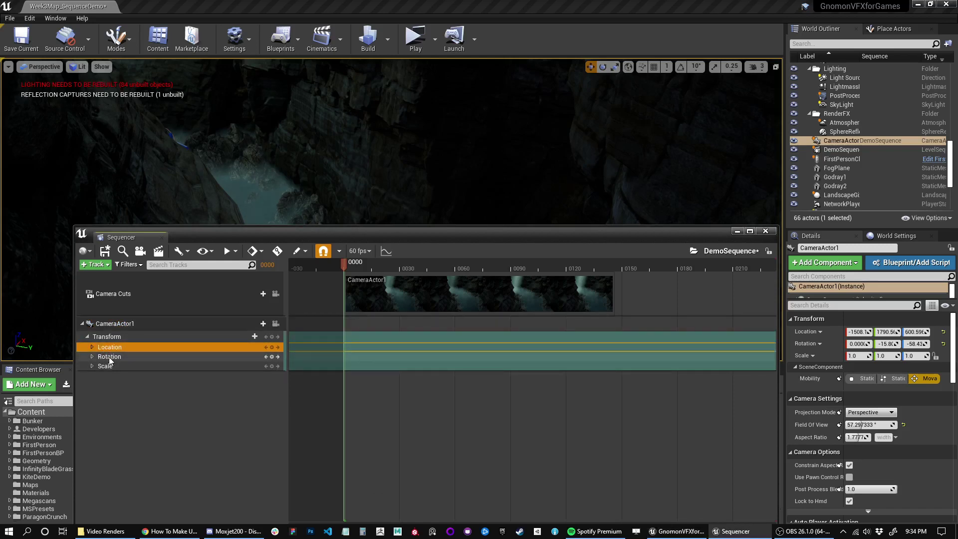
{"action": "left_click", "coordinate": [118, 358]}
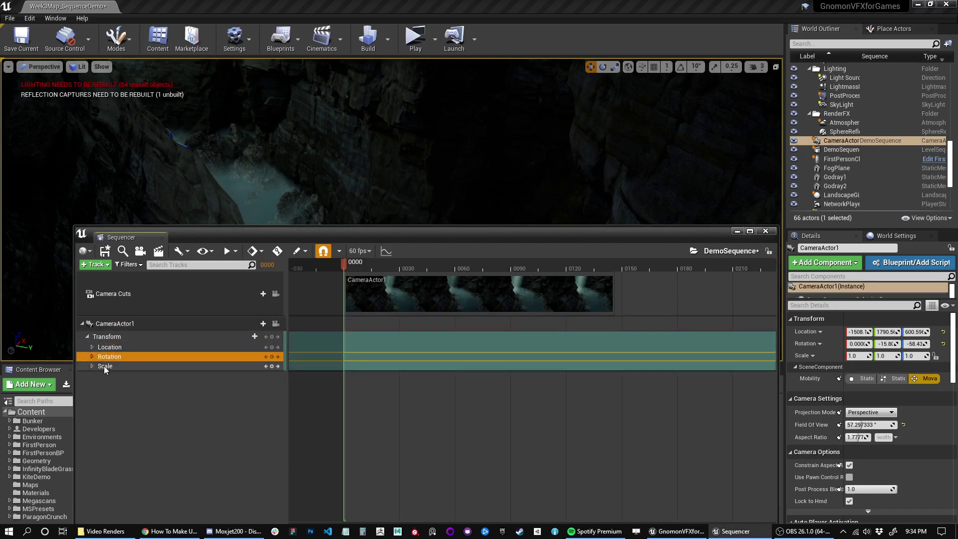
{"action": "left_click", "coordinate": [92, 357]}
{"action": "left_click", "coordinate": [92, 347]}
{"action": "key", "text": "Down"}
{"action": "key", "text": "Down"}
{"action": "key", "text": "Down"}
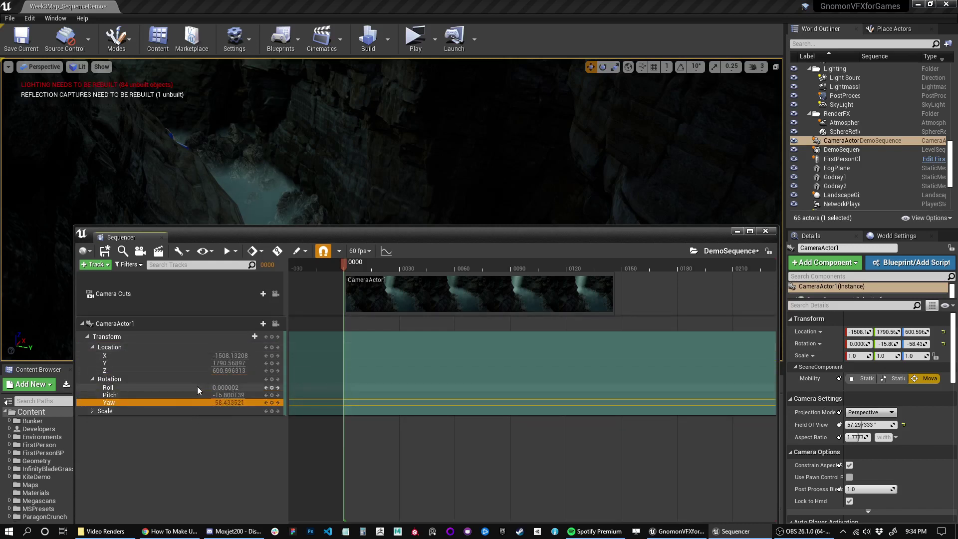
{"action": "left_click", "coordinate": [93, 412]}
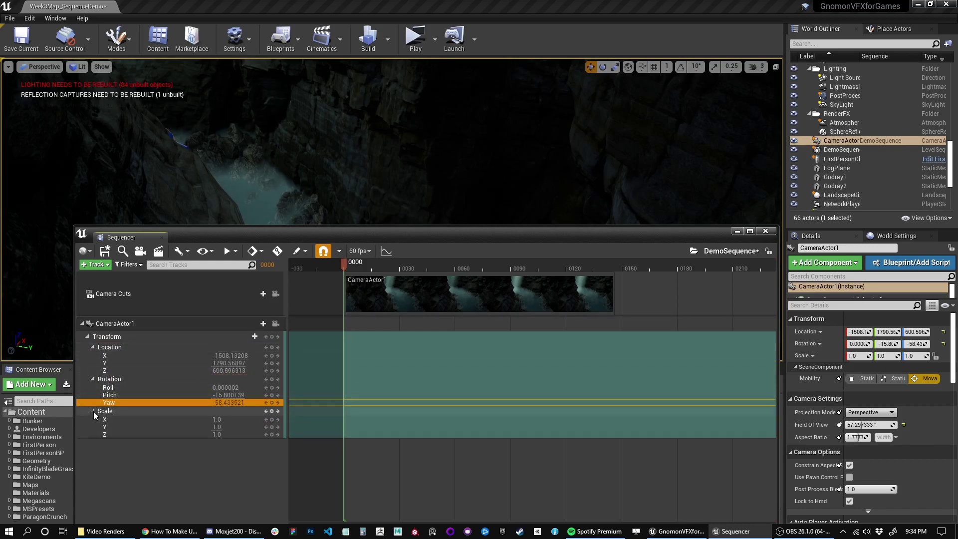
Step: Collapse CameraActor1's Scale channels, select its Location group and reposition the Sequencer window higher over the viewport
{"action": "left_click", "coordinate": [92, 411]}
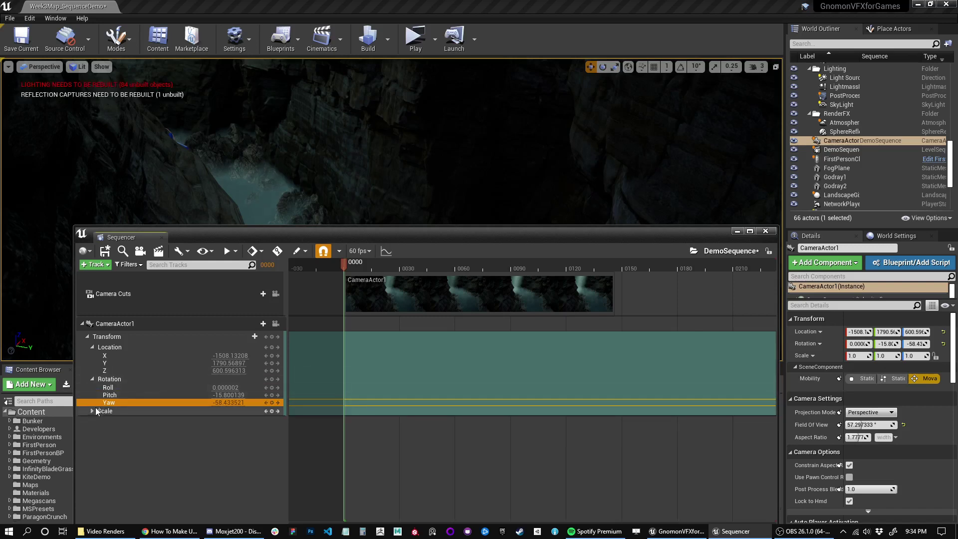
{"action": "left_click", "coordinate": [119, 348]}
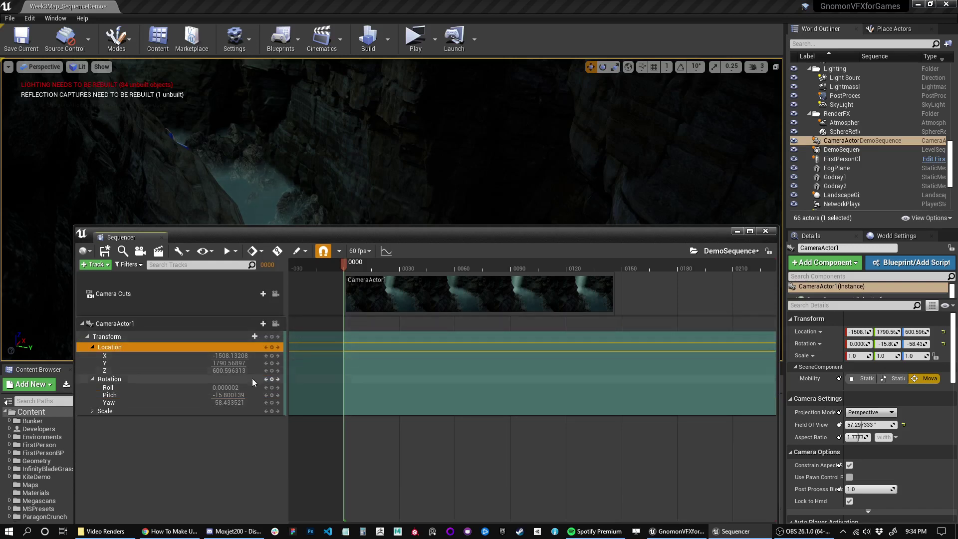
{"action": "left_click_drag", "start_coordinate": [284, 237], "coordinate": [280, 126]}
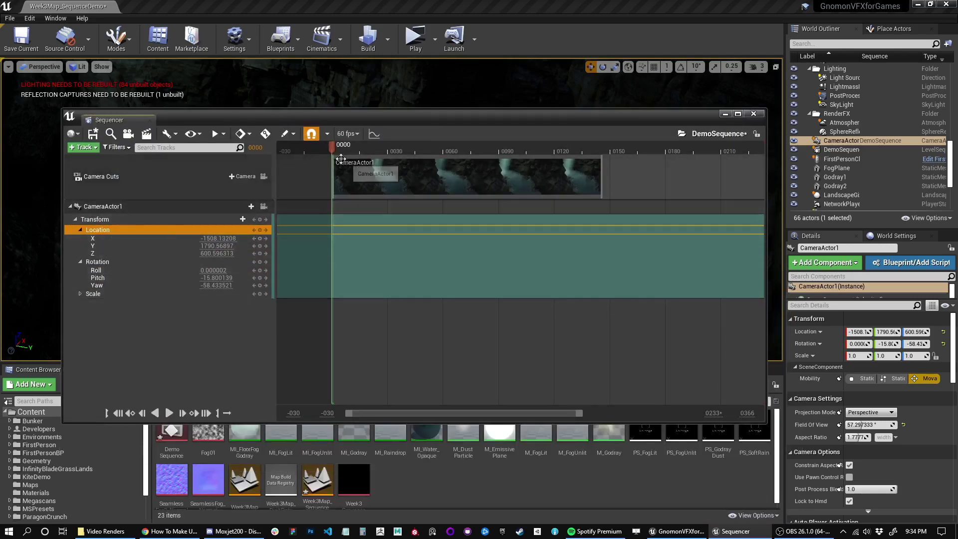
{"action": "left_click_drag", "start_coordinate": [434, 120], "coordinate": [451, 152]}
Step: Add a Rotation key for CameraActor1 at frame 60
{"action": "left_click", "coordinate": [474, 179]}
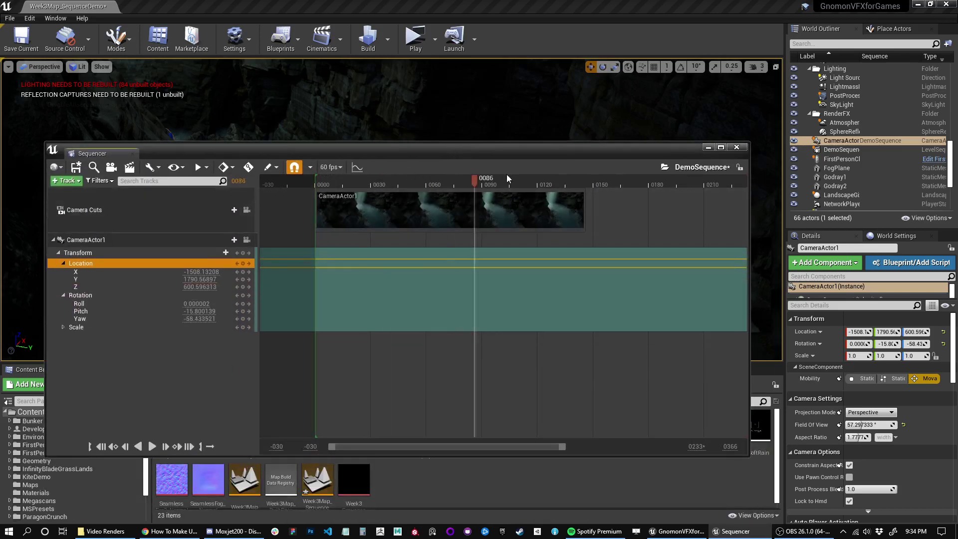
{"action": "left_click_drag", "start_coordinate": [507, 175], "coordinate": [427, 198]}
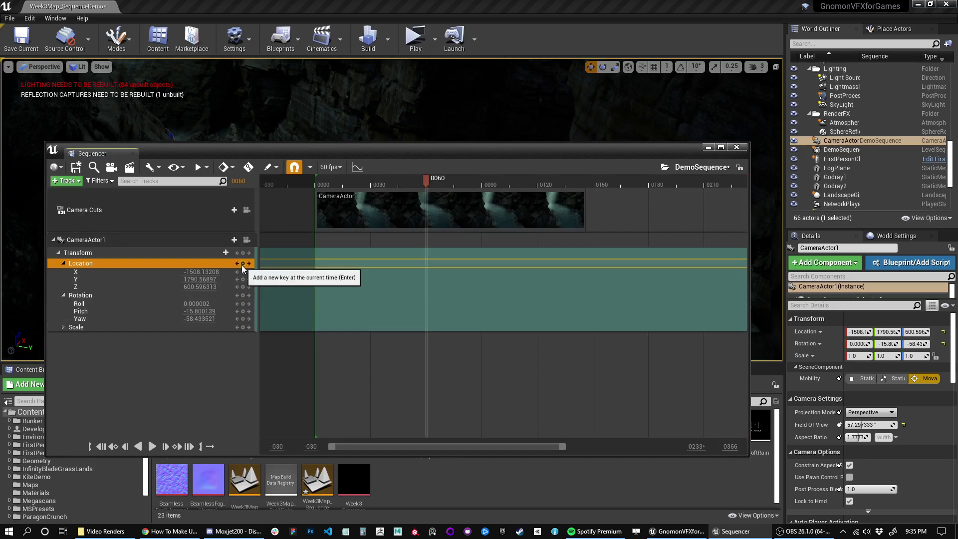
{"action": "left_click", "coordinate": [244, 296]}
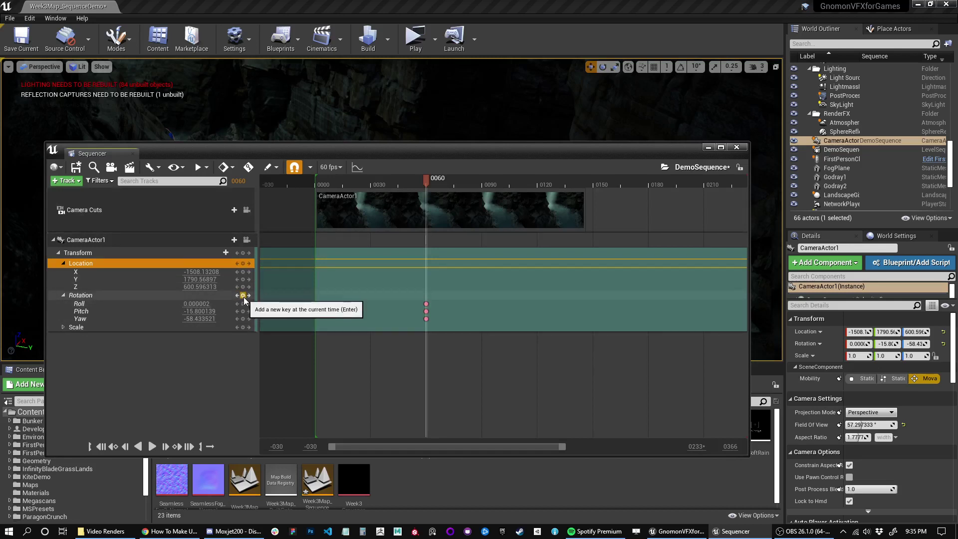
{"action": "left_click", "coordinate": [100, 295]}
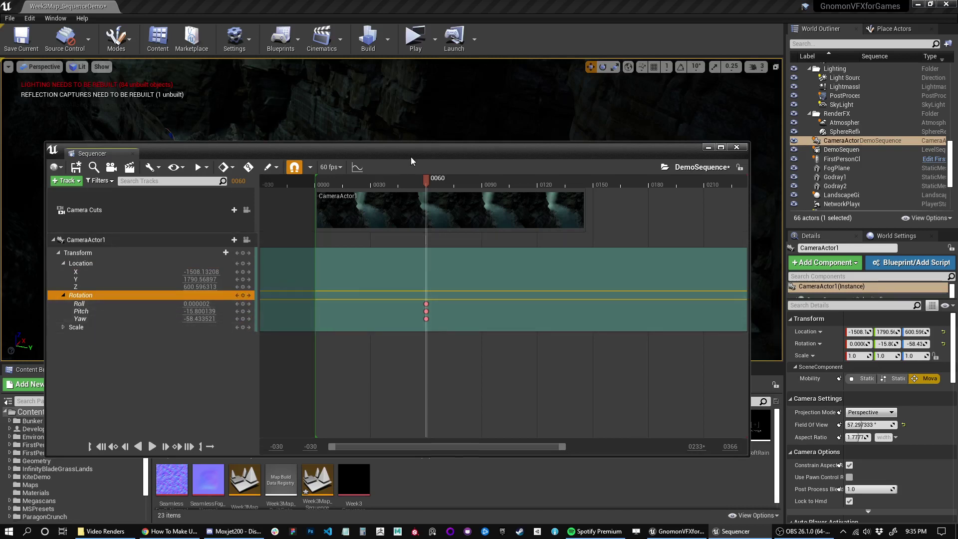
Step: Set the playhead to frame 120 and move the Sequencer window away to uncover CameraActor1 in the level viewport
{"action": "left_click_drag", "start_coordinate": [411, 159], "coordinate": [416, 220]}
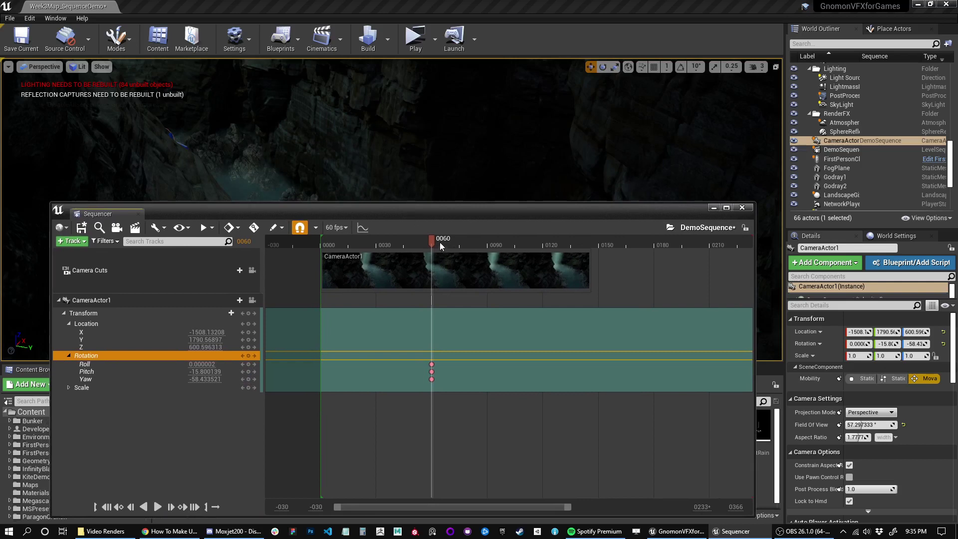
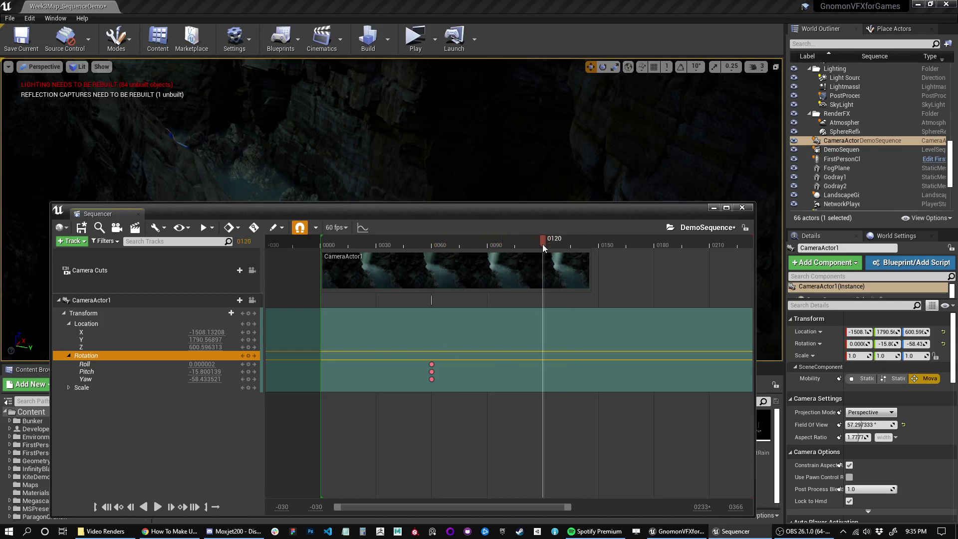
{"action": "left_click_drag", "start_coordinate": [377, 209], "coordinate": [381, 154]}
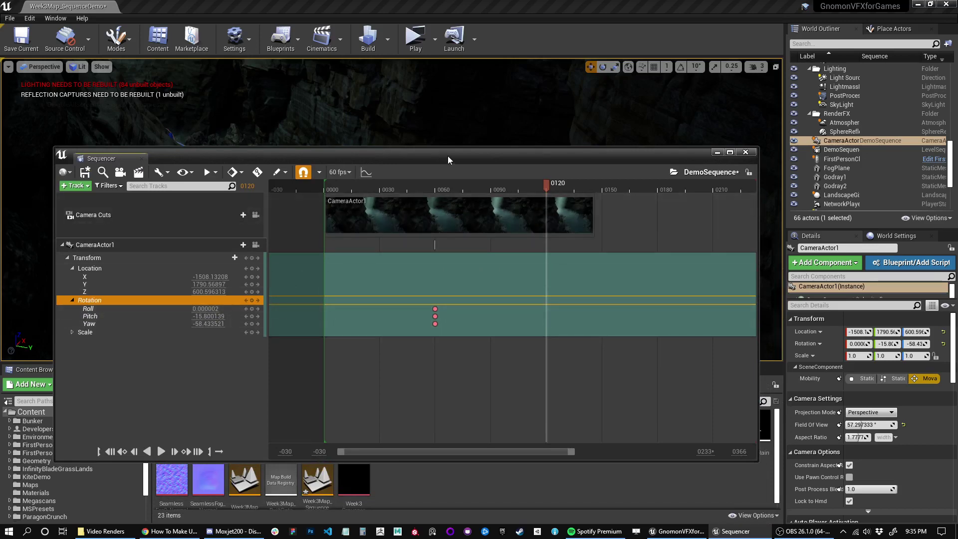
{"action": "left_click_drag", "start_coordinate": [472, 154], "coordinate": [293, 134]}
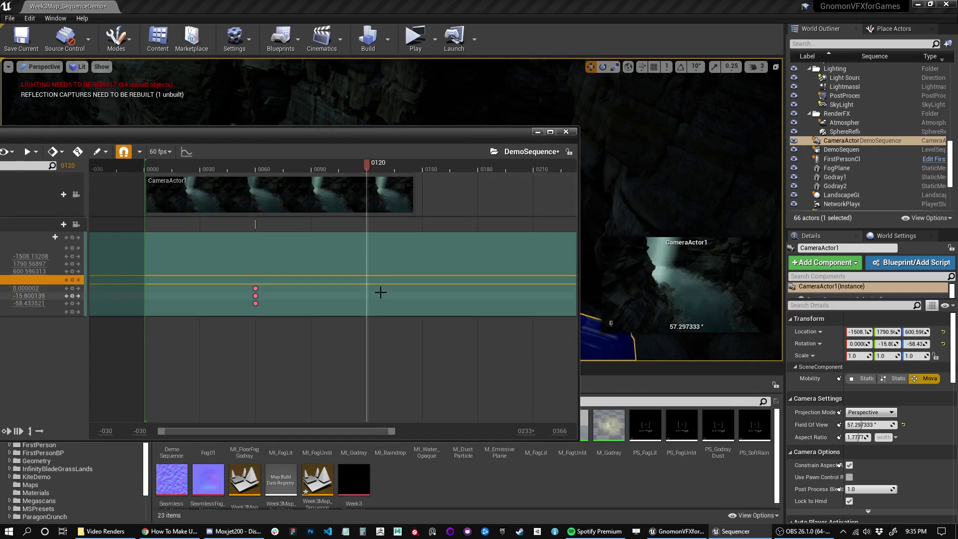
{"action": "left_click_drag", "start_coordinate": [381, 143], "coordinate": [0, 158]}
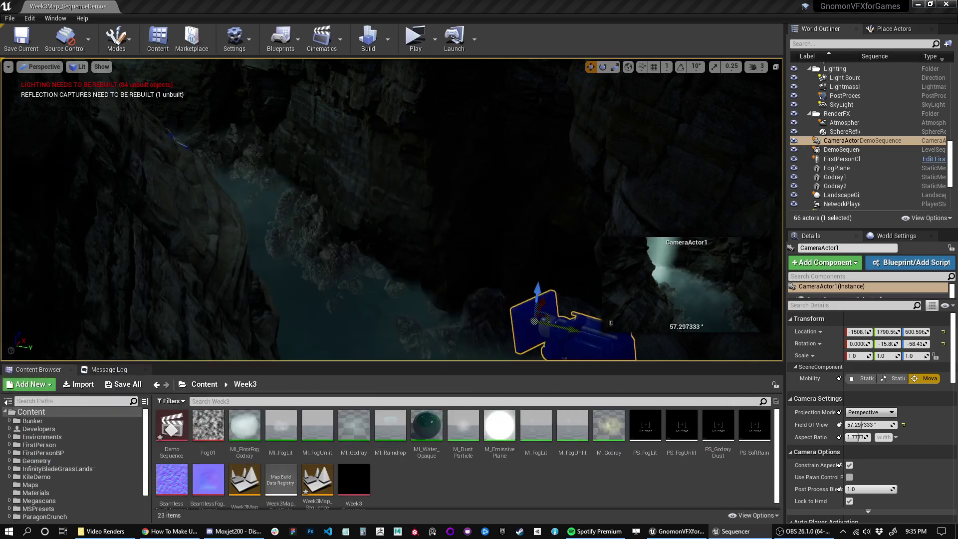
Step: Rotate CameraActor1 in the viewport to roll about 16.5, pitch about 25.9 and yaw about -55.5 degrees
{"action": "left_click", "coordinate": [543, 47]}
{"action": "right_click_drag", "start_coordinate": [514, 150], "coordinate": [549, 183]}
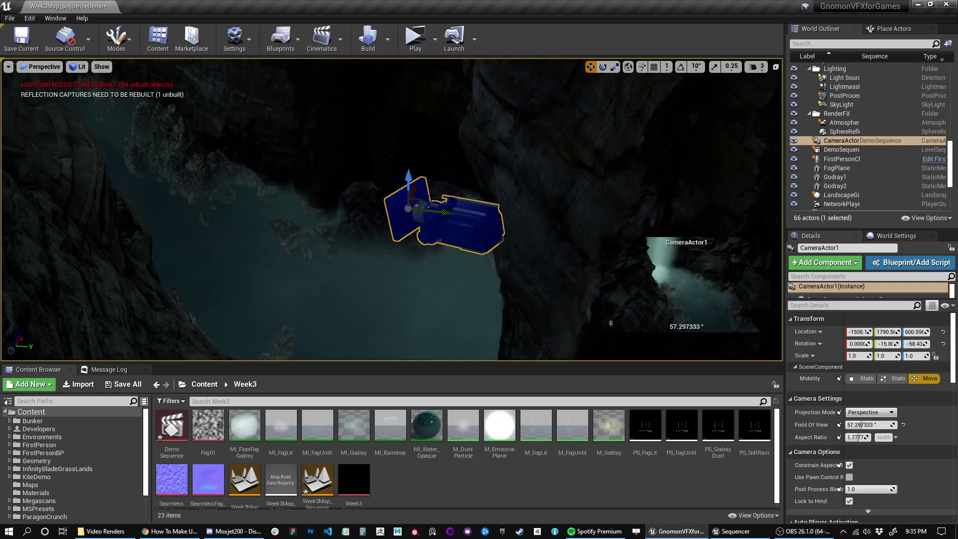
{"action": "key", "text": "e"}
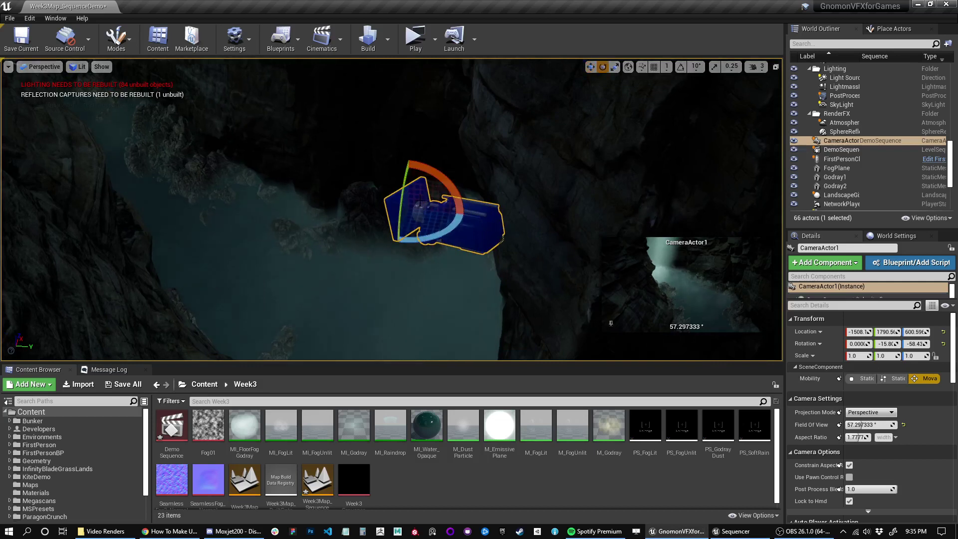
{"action": "left_click_drag", "start_coordinate": [442, 179], "coordinate": [414, 163]}
{"action": "left_click_drag", "start_coordinate": [435, 238], "coordinate": [428, 240]}
{"action": "left_click_drag", "start_coordinate": [418, 176], "coordinate": [420, 176]}
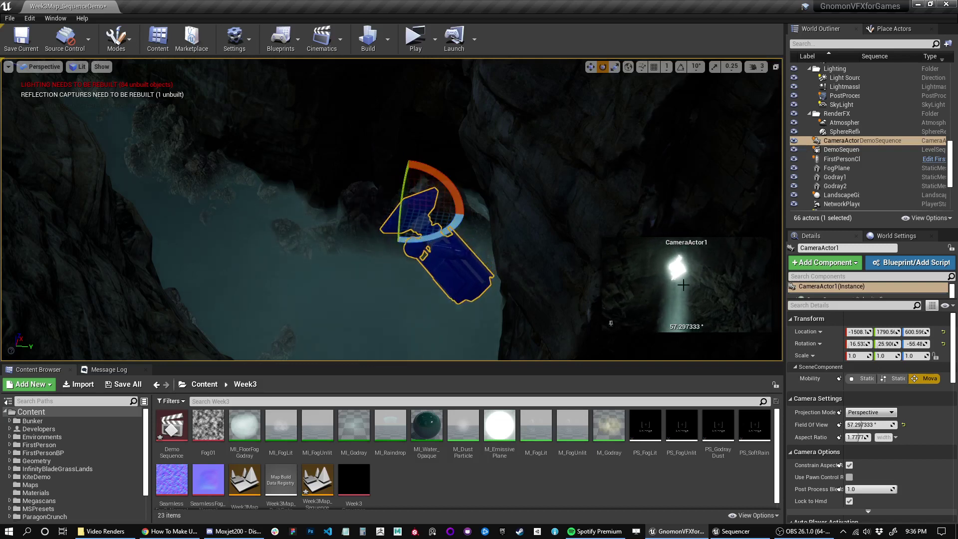
Step: Bring the Sequencer back over the lower viewport and add a Rotation key for CameraActor1 at frame 120
{"action": "key", "text": "alt+Tab"}
{"action": "left_click_drag", "start_coordinate": [402, 147], "coordinate": [547, 348]}
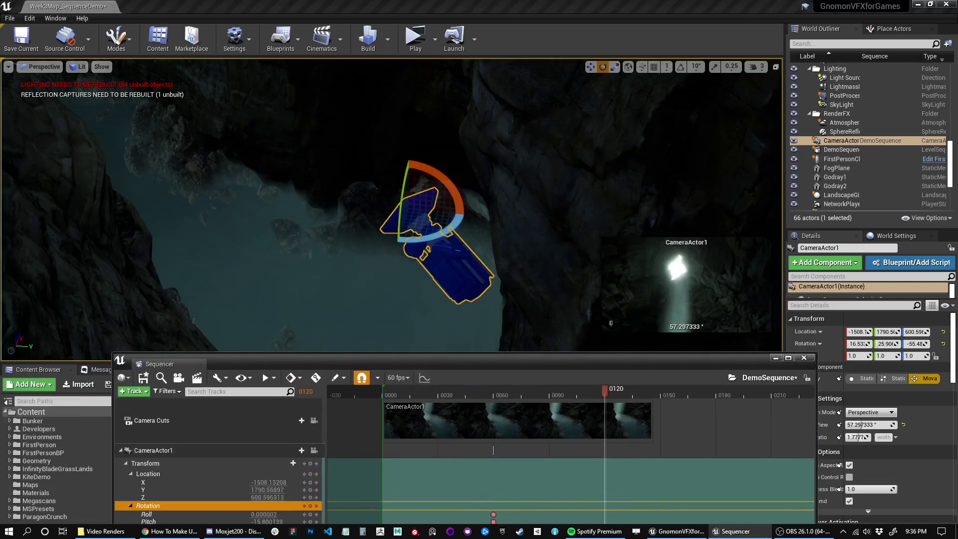
{"action": "left_click_drag", "start_coordinate": [628, 364], "coordinate": [624, 311]}
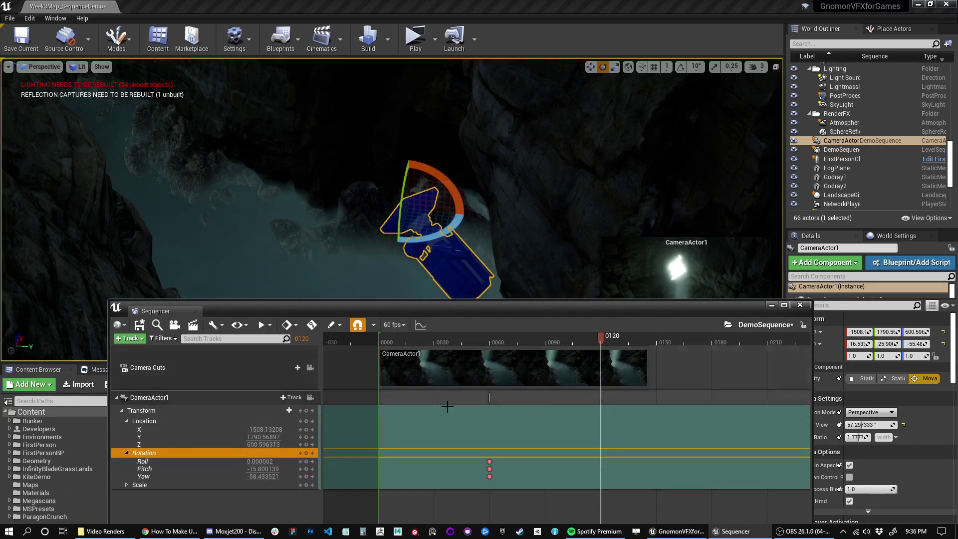
{"action": "left_click", "coordinate": [306, 453]}
Step: Play the sequence from frame 0, and again from about frame 40, to review the camera rotation
{"action": "left_click_drag", "start_coordinate": [592, 338], "coordinate": [381, 361]}
{"action": "key", "text": "space"}
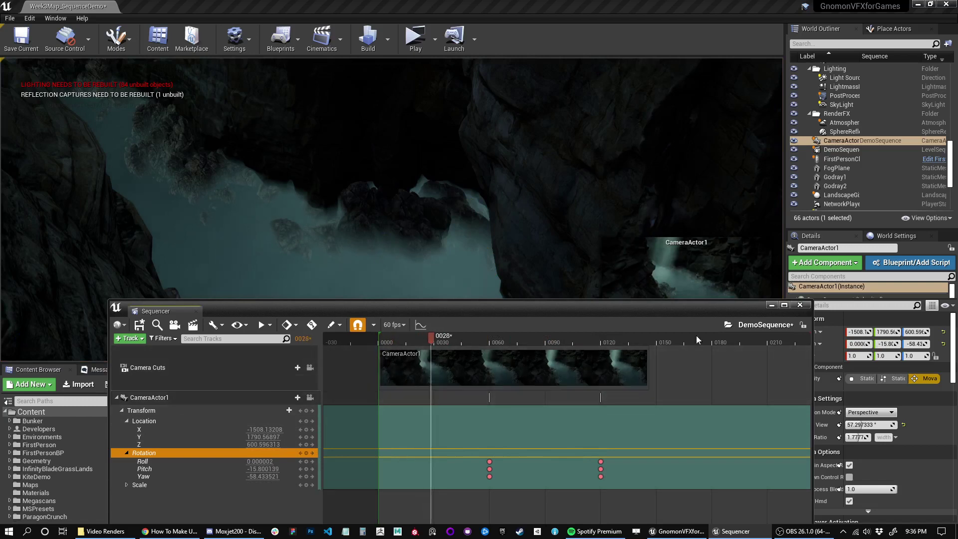
{"action": "key", "text": "space"}
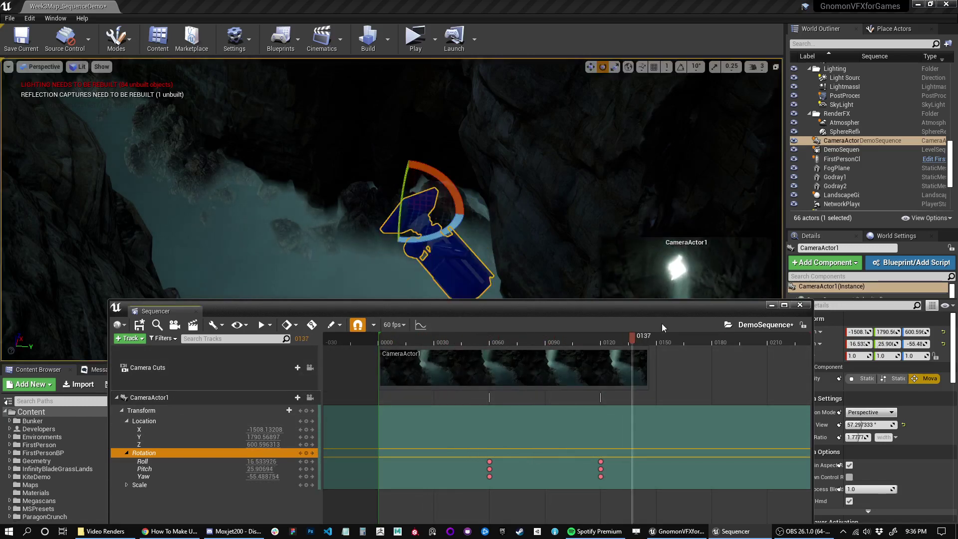
{"action": "left_click_drag", "start_coordinate": [629, 336], "coordinate": [455, 337]}
{"action": "key", "text": "space"}
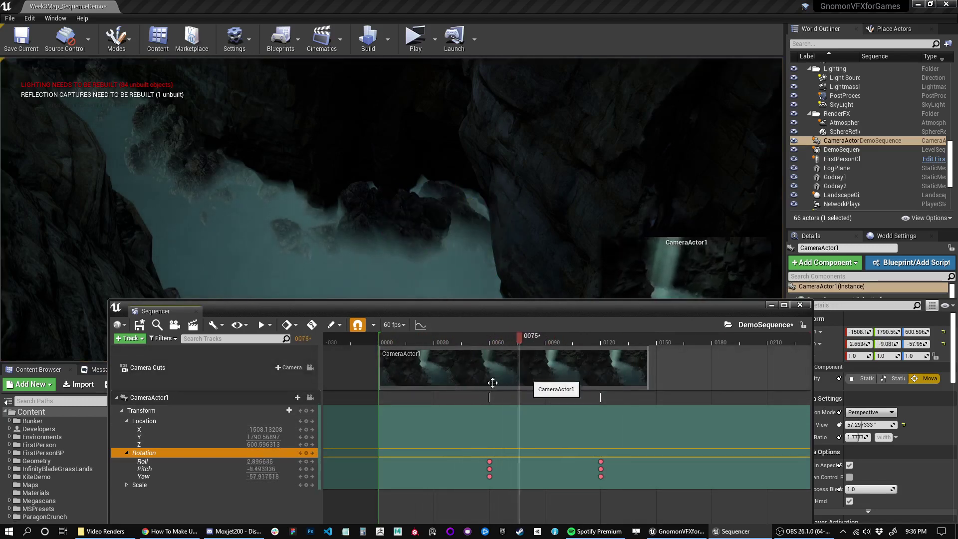
{"action": "key", "text": "space"}
Step: Maximize the Sequencer and extend both the sequence's playback end and the CameraActor1 camera cut to frame 300
{"action": "left_click_drag", "start_coordinate": [626, 308], "coordinate": [550, 140]}
{"action": "double_click", "coordinate": [550, 140]}
{"action": "left_click_drag", "start_coordinate": [612, 250], "coordinate": [550, 140]}
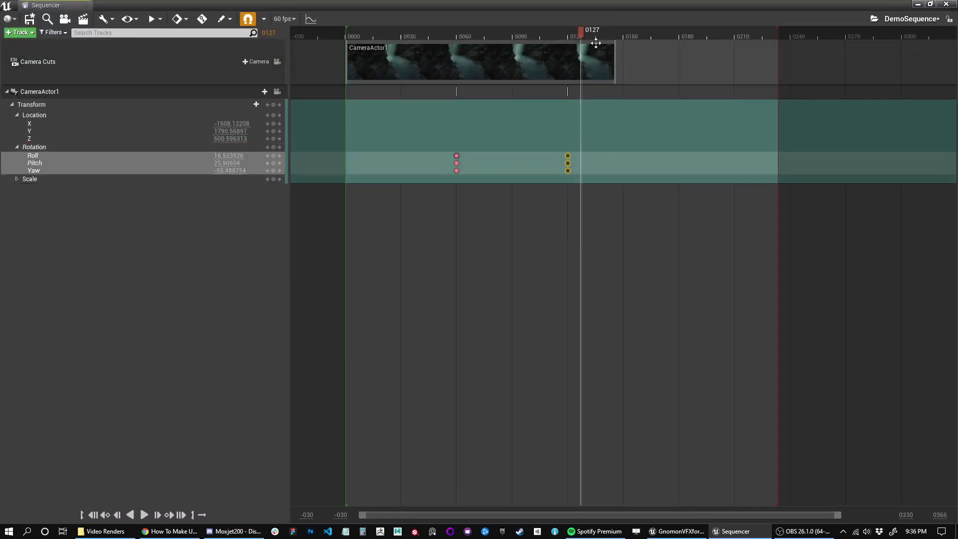
{"action": "left_click_drag", "start_coordinate": [582, 35], "coordinate": [712, 35]}
{"action": "left_click_drag", "start_coordinate": [779, 49], "coordinate": [906, 50]}
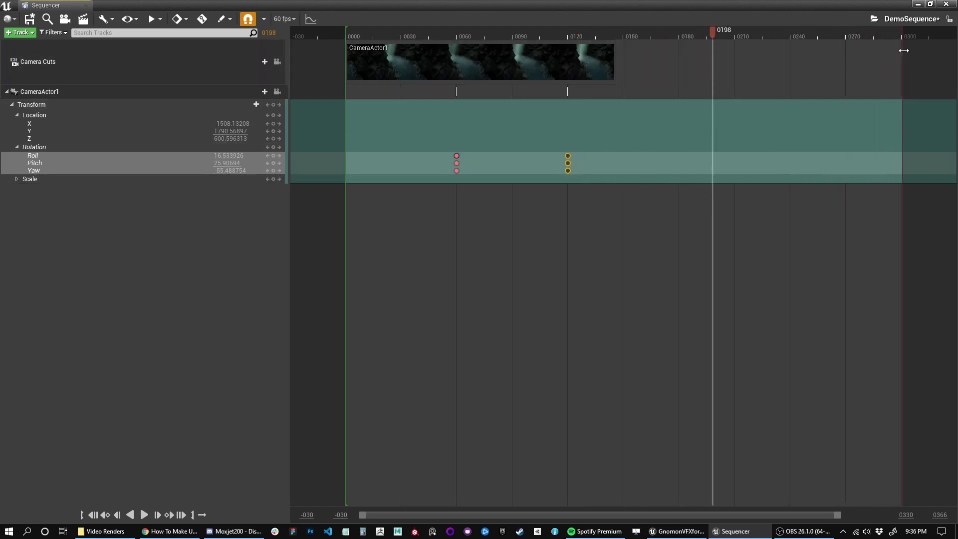
{"action": "left_click_drag", "start_coordinate": [616, 59], "coordinate": [901, 59]}
Step: Move the Roll, Pitch and Yaw keys from frame 120 to frame 240
{"action": "left_click", "coordinate": [633, 173]}
{"action": "left_click_drag", "start_coordinate": [592, 195], "coordinate": [789, 177]}
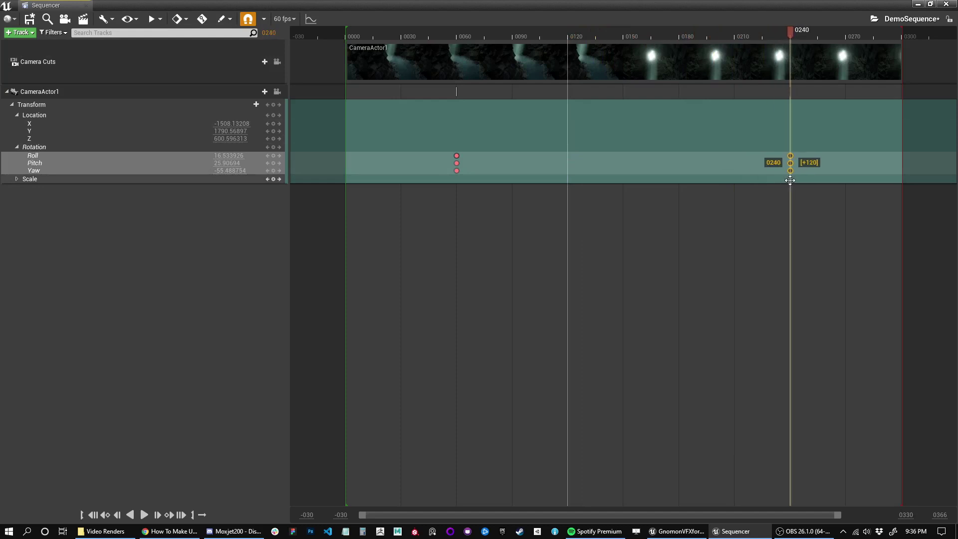
{"action": "left_click", "coordinate": [708, 293]}
Step: Play back the lengthened camera rotation and inspect the end of the timeline, leaving the Sequencer as a floating window over the viewport
{"action": "left_click_drag", "start_coordinate": [598, 6], "coordinate": [468, 393]}
{"action": "left_click", "coordinate": [422, 355]}
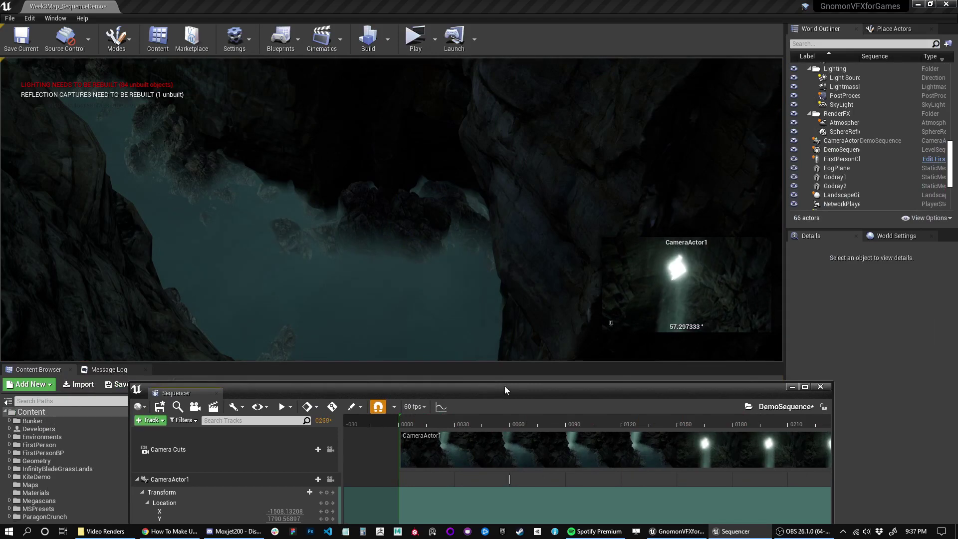
{"action": "left_click_drag", "start_coordinate": [525, 388], "coordinate": [487, 2]}
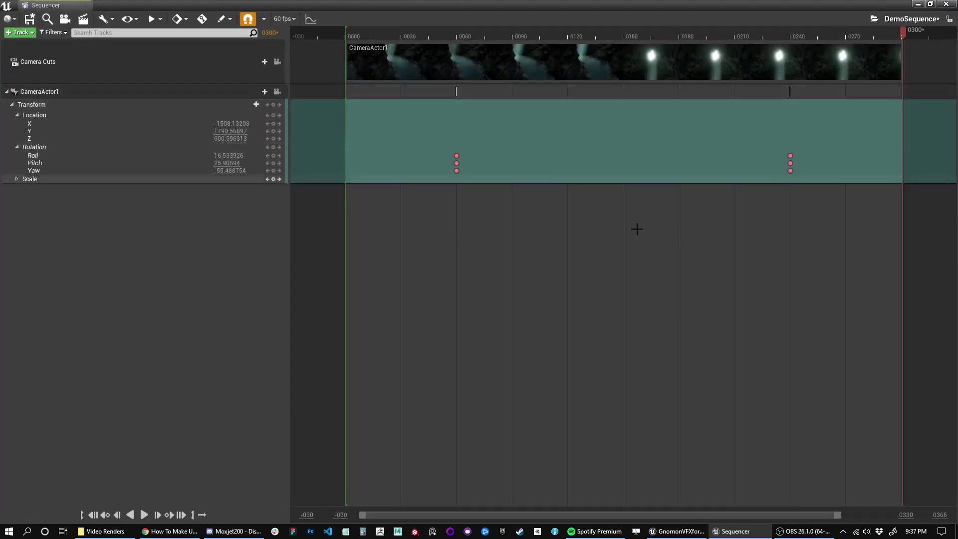
{"action": "right_click_drag", "start_coordinate": [535, 210], "coordinate": [466, 148]}
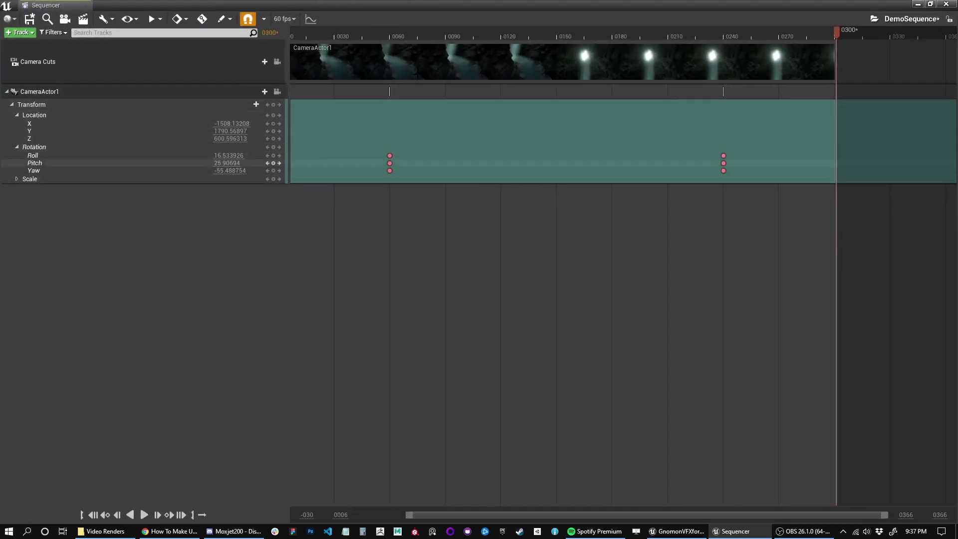
{"action": "right_click_drag", "start_coordinate": [552, 212], "coordinate": [416, 214]}
{"action": "left_click_drag", "start_coordinate": [564, 4], "coordinate": [416, 311]}
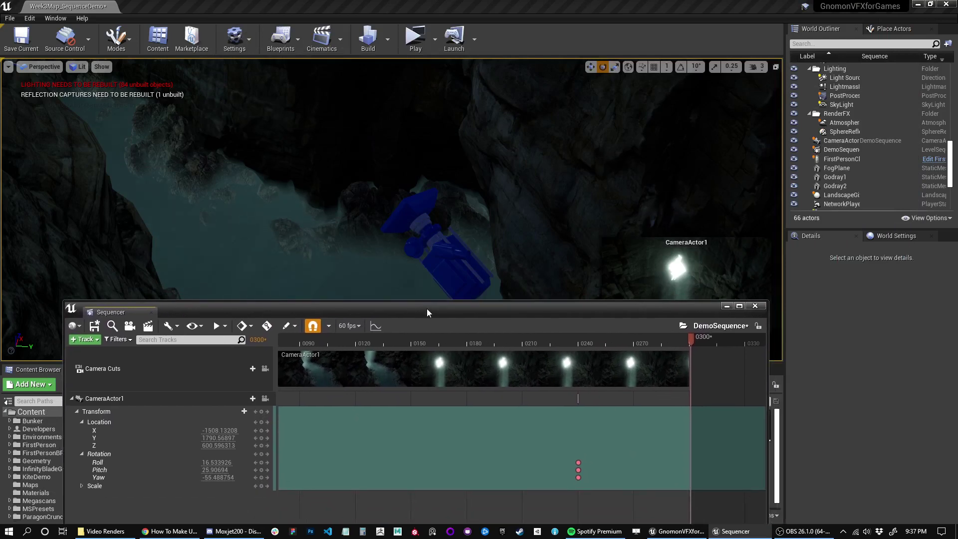
{"action": "left_click_drag", "start_coordinate": [460, 309], "coordinate": [454, 329]}
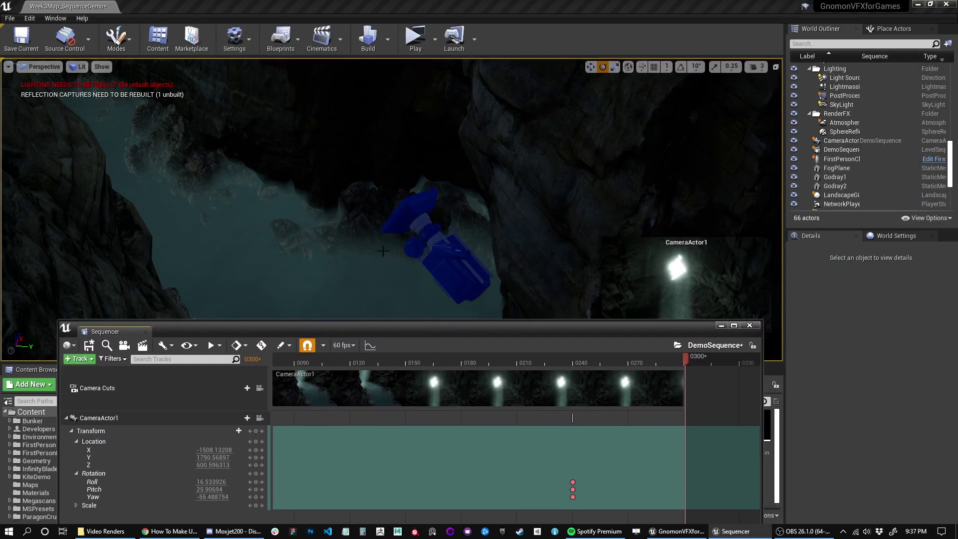
Step: Select CameraActor1 and look through the actor commands offered for it in the World Outliner
{"action": "left_click", "coordinate": [98, 418]}
{"action": "right_click_drag", "start_coordinate": [379, 200], "coordinate": [275, 200]}
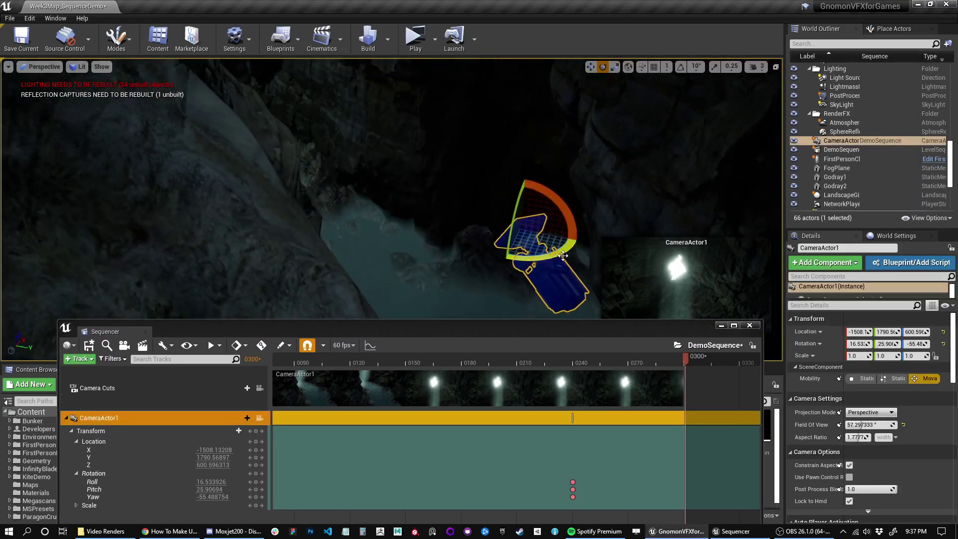
{"action": "right_click", "coordinate": [866, 140]}
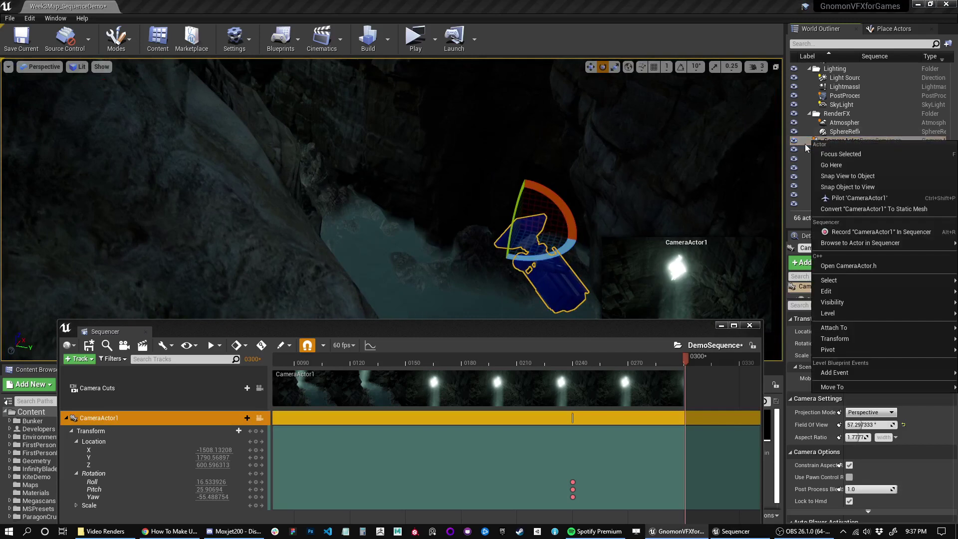
{"action": "left_click", "coordinate": [811, 158]}
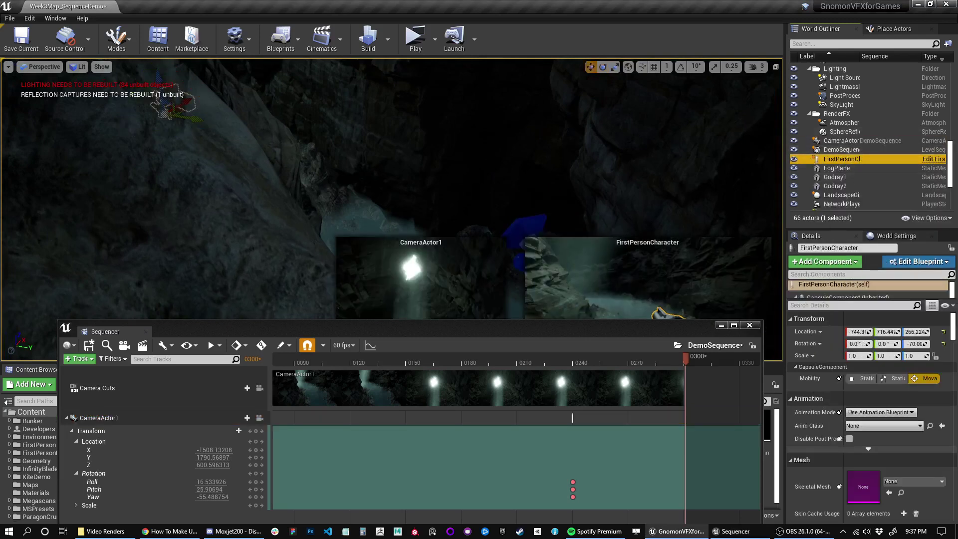
{"action": "right_click_drag", "start_coordinate": [499, 150], "coordinate": [524, 219]}
{"action": "left_click", "coordinate": [507, 117]}
{"action": "left_click", "coordinate": [853, 133]}
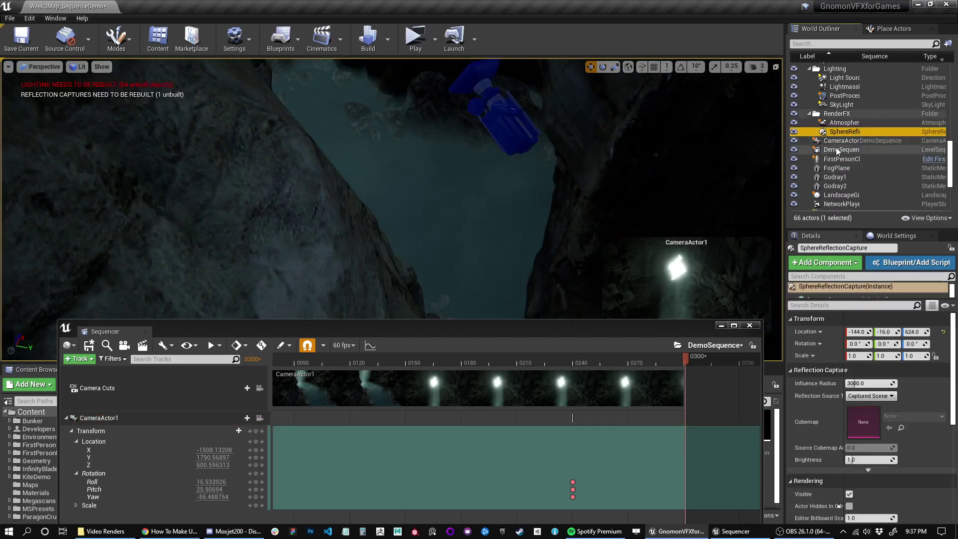
{"action": "left_click", "coordinate": [844, 142]}
{"action": "right_click", "coordinate": [854, 140]}
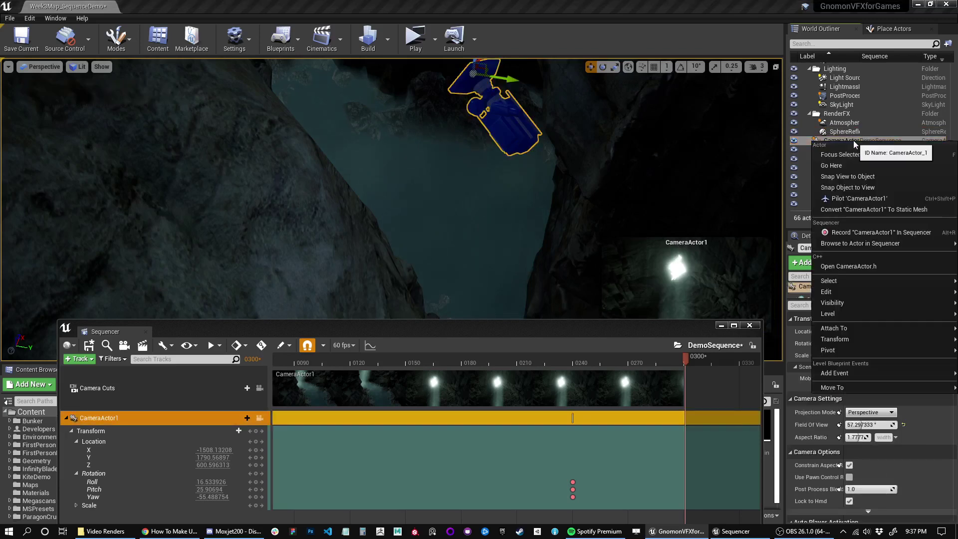
{"action": "left_click", "coordinate": [804, 145]}
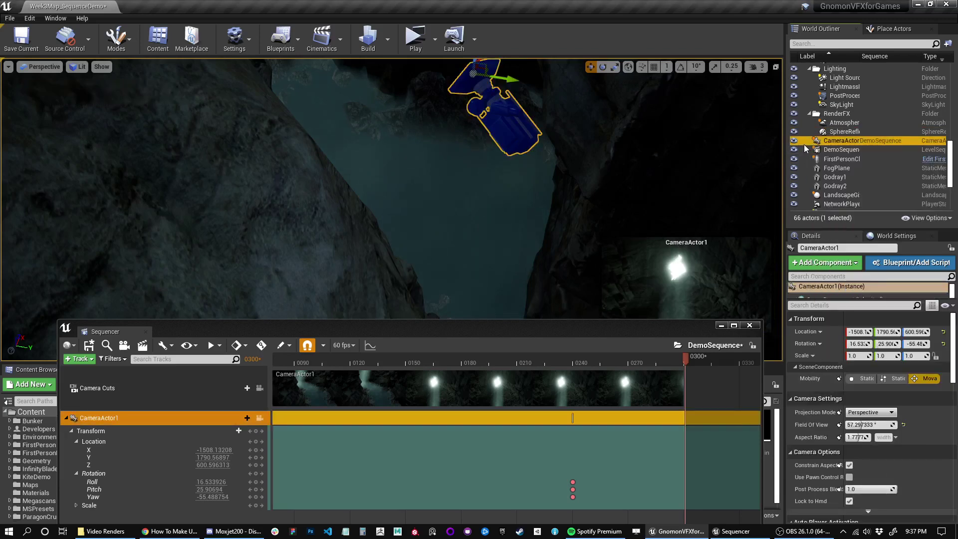
{"action": "double_click", "coordinate": [814, 143]}
Step: Show frames 0 to 240 with both sets of rotation keys in the Sequencer and view CameraActor1 from behind in the level
{"action": "left_click_drag", "start_coordinate": [454, 331], "coordinate": [456, 180]}
{"action": "left_click_drag", "start_coordinate": [605, 412], "coordinate": [555, 301]}
{"action": "scroll", "coordinate": [460, 357], "scroll_direction": "up", "scroll_amount": 3, "text": "shift"}
{"action": "left_click_drag", "start_coordinate": [484, 403], "coordinate": [380, 318], "text": "shift"}
{"action": "left_click", "coordinate": [582, 424]}
{"action": "left_click_drag", "start_coordinate": [537, 179], "coordinate": [517, 330]}
{"action": "right_click_drag", "start_coordinate": [419, 190], "coordinate": [299, 172]}
{"action": "right_click_drag", "start_coordinate": [389, 190], "coordinate": [389, 189]}
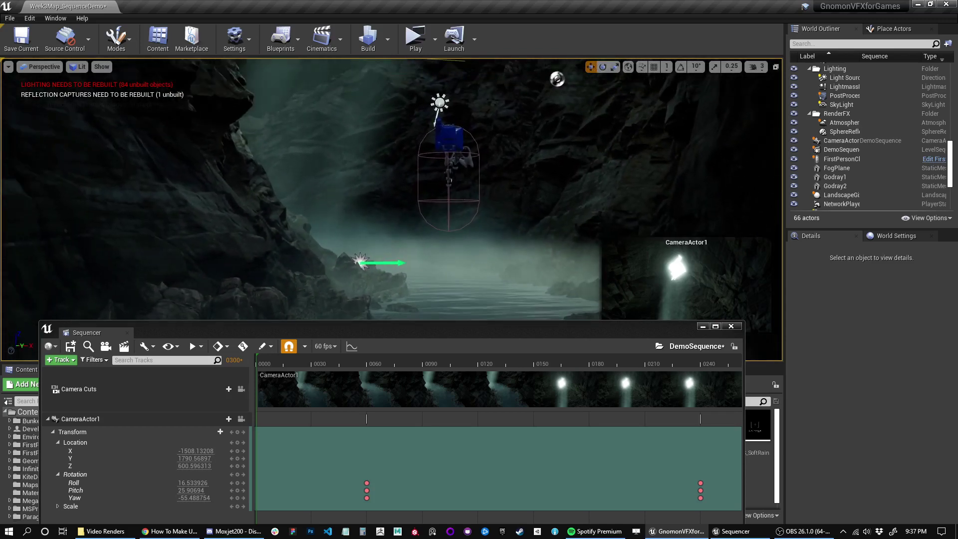
Step: Create a second CameraActor at the current viewport's location
{"action": "left_click", "coordinate": [8, 68]}
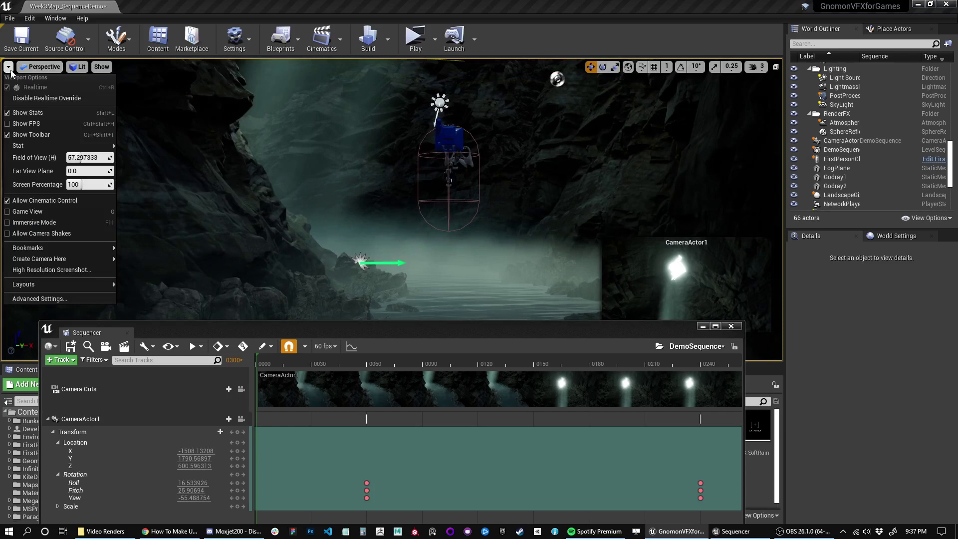
{"action": "mouse_move", "coordinate": [30, 263]}
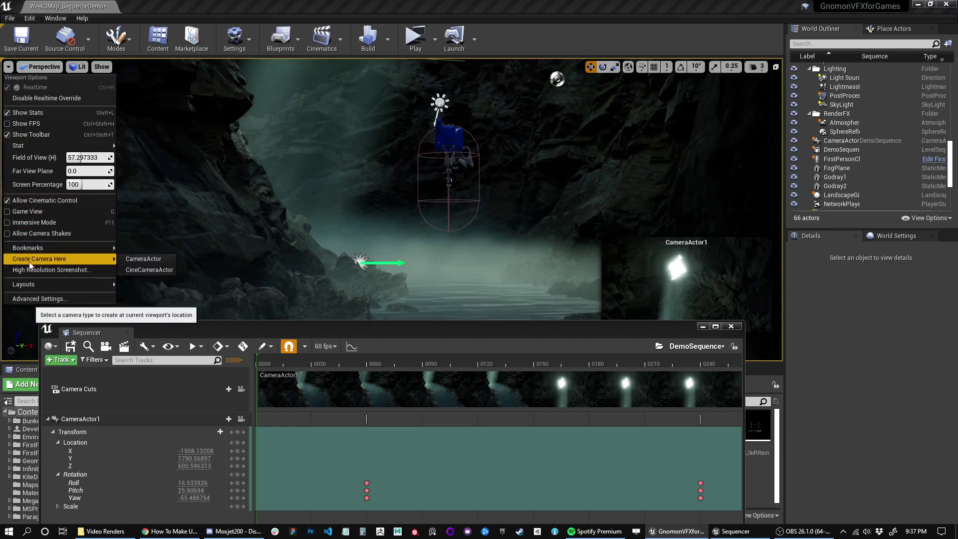
{"action": "left_click", "coordinate": [148, 260]}
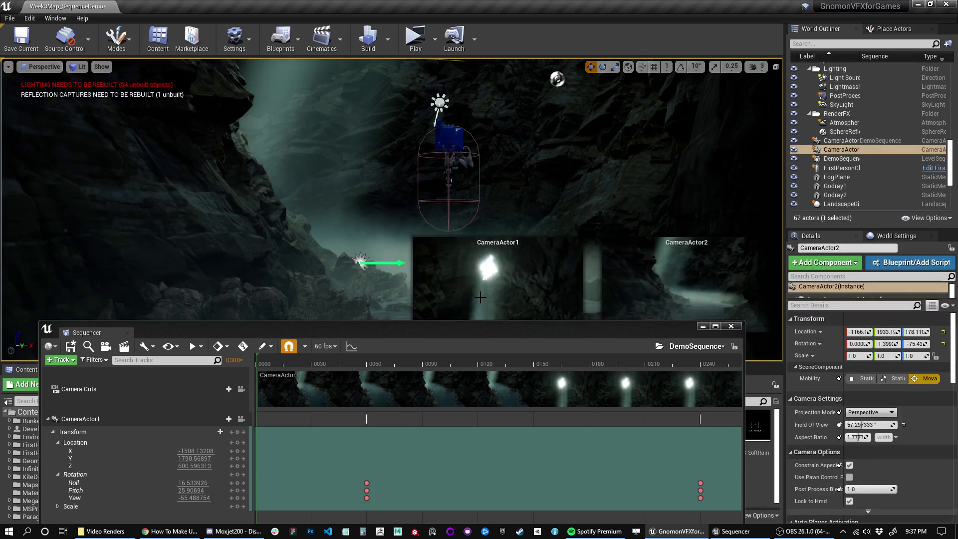
Step: Move the new CameraActor2 along the Y axis to about 1883, keeping the Sequencer window clear of the camera
{"action": "left_click_drag", "start_coordinate": [451, 337], "coordinate": [432, 351]}
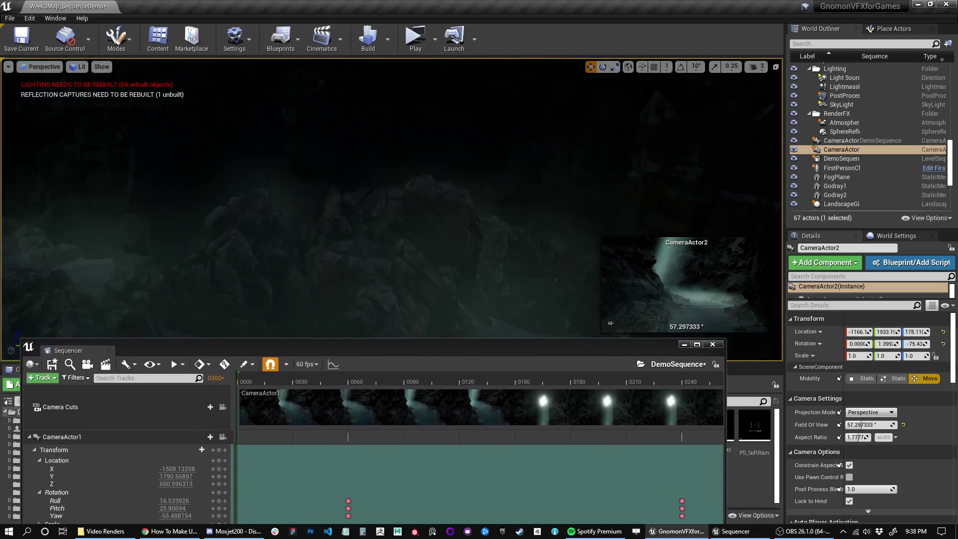
{"action": "right_click_drag", "start_coordinate": [392, 200], "coordinate": [496, 187]}
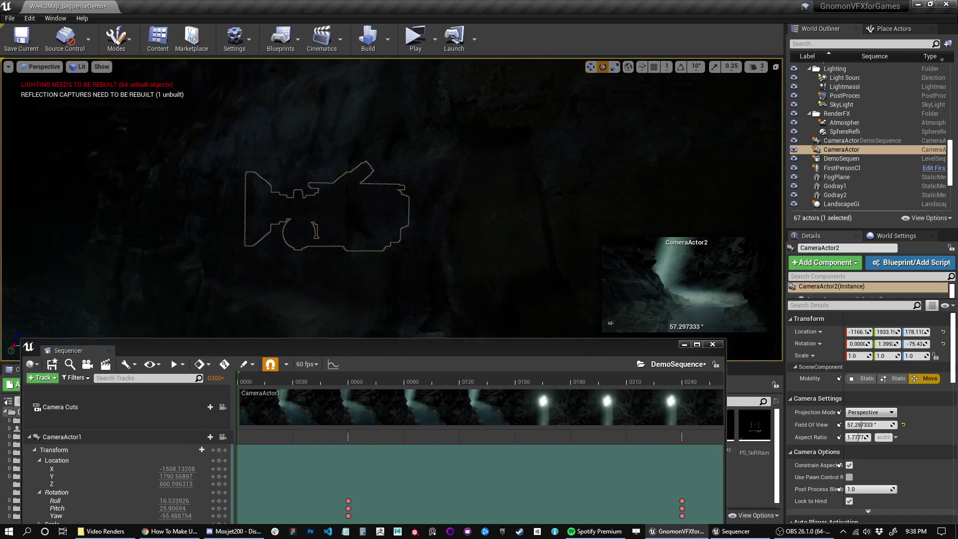
{"action": "right_click_drag", "start_coordinate": [434, 205], "coordinate": [277, 199]}
{"action": "left_click", "coordinate": [363, 216]}
{"action": "left_click", "coordinate": [366, 192]}
{"action": "key", "text": "w"}
{"action": "left_click_drag", "start_coordinate": [584, 166], "coordinate": [507, 174]}
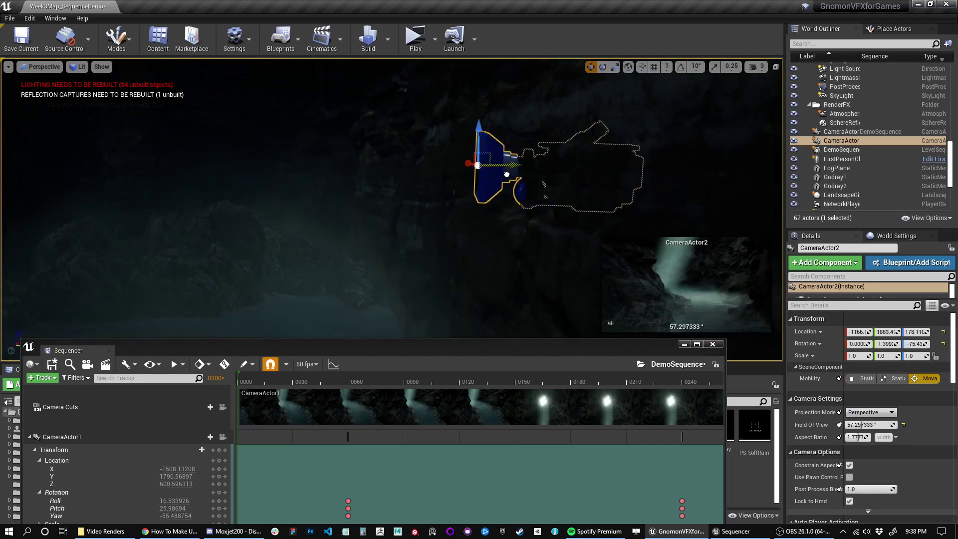
{"action": "right_click_drag", "start_coordinate": [506, 174], "coordinate": [569, 166]}
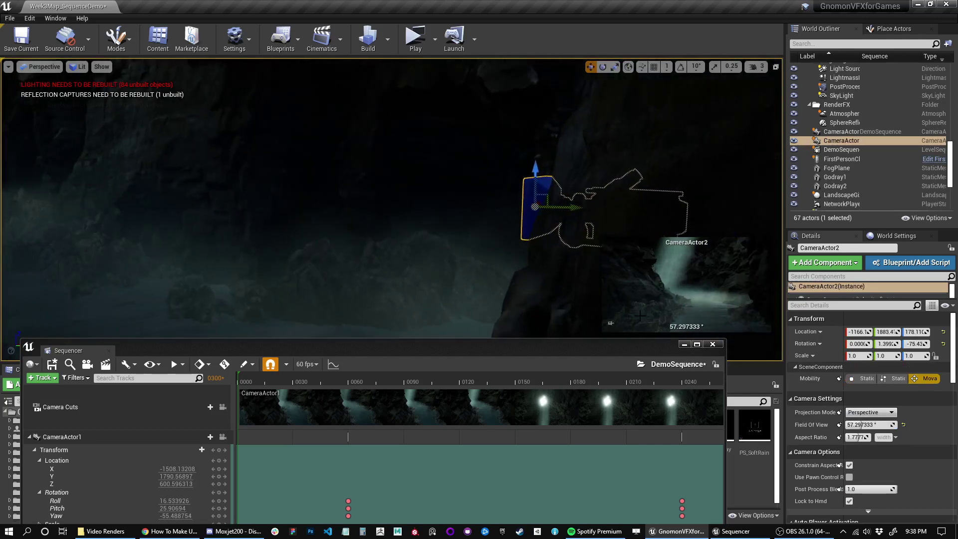
Step: Enlarge the Sequencer to full screen and extend the end of the playback range to about frame 530
{"action": "left_click_drag", "start_coordinate": [468, 349], "coordinate": [579, 310]}
{"action": "right_click_drag", "start_coordinate": [554, 240], "coordinate": [476, 235]}
{"action": "left_click_drag", "start_coordinate": [644, 314], "coordinate": [555, 164]}
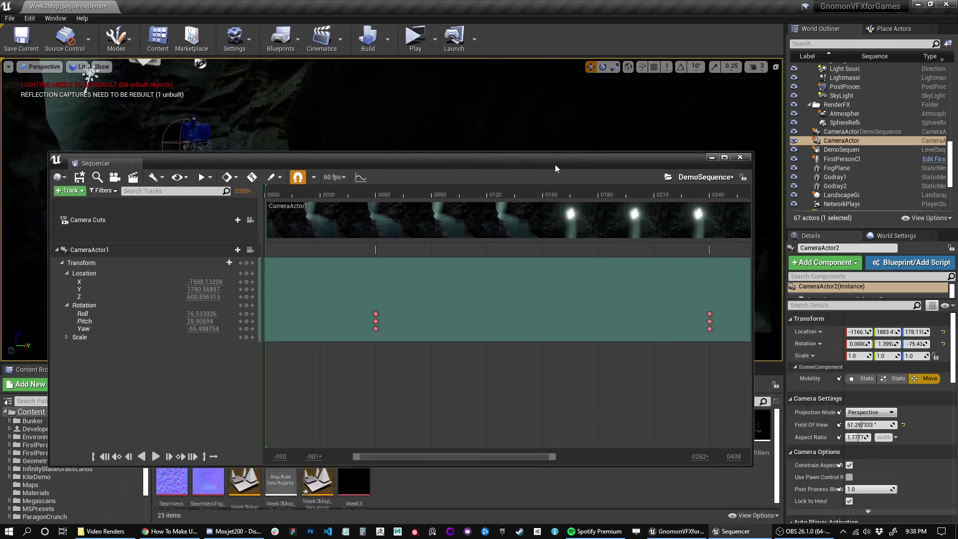
{"action": "double_click", "coordinate": [565, 161]}
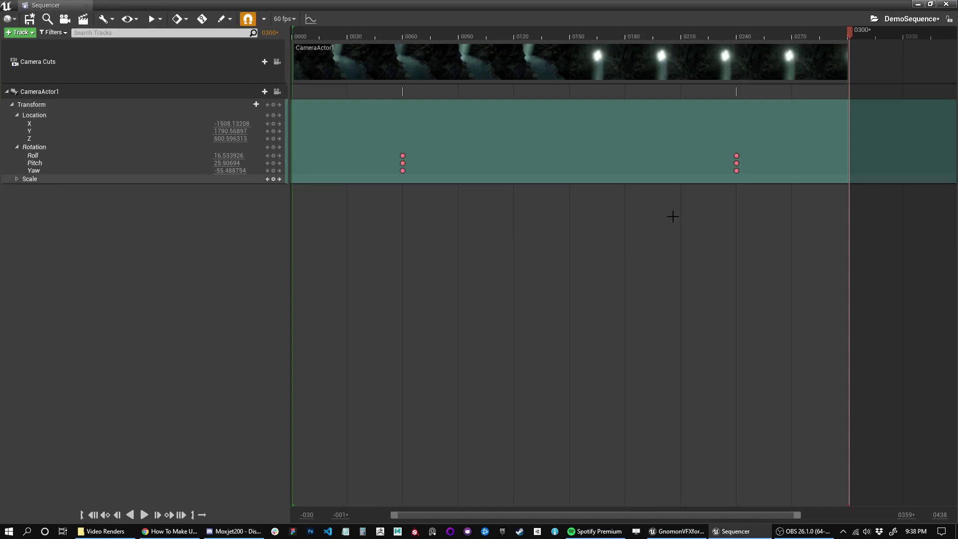
{"action": "right_click_drag", "start_coordinate": [408, 164], "coordinate": [541, 155]}
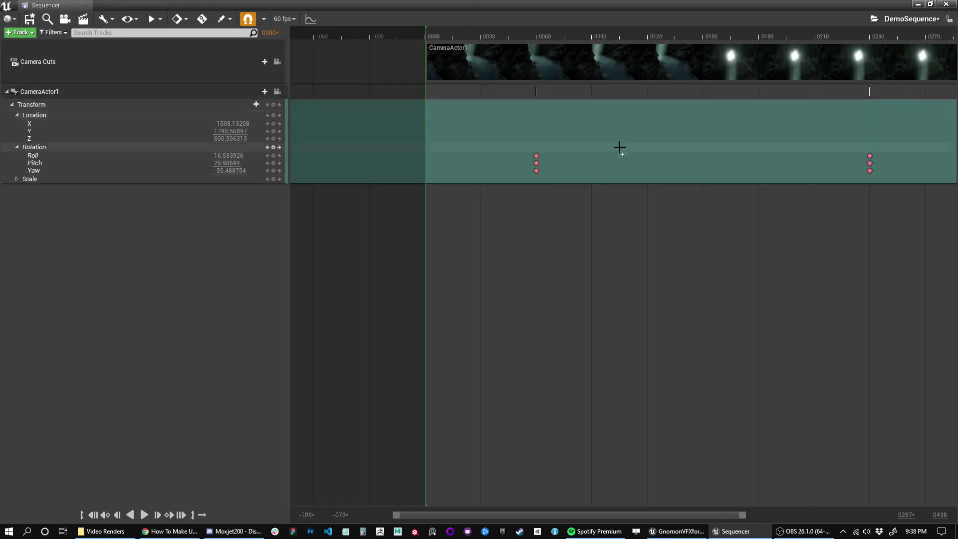
{"action": "right_click_drag", "start_coordinate": [615, 145], "coordinate": [595, 112]}
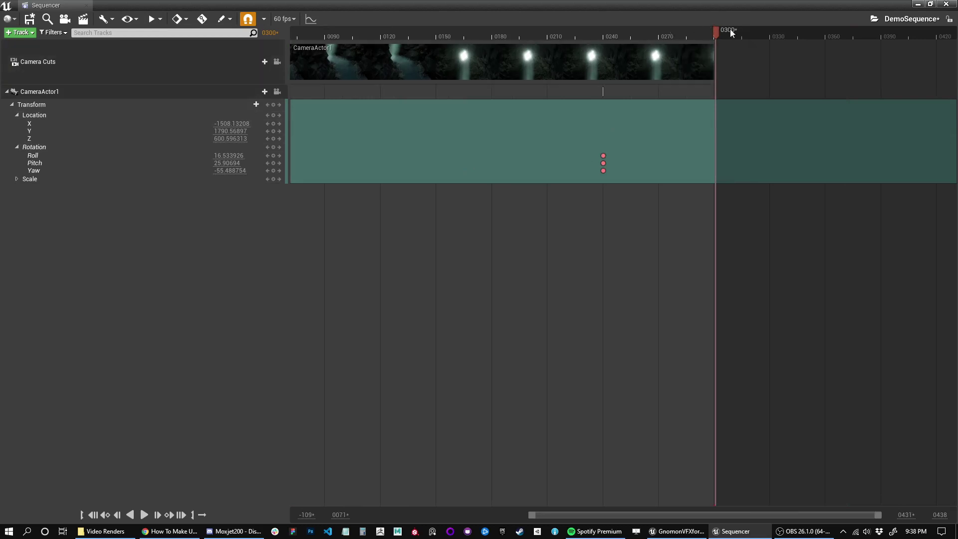
{"action": "left_click", "coordinate": [666, 35]}
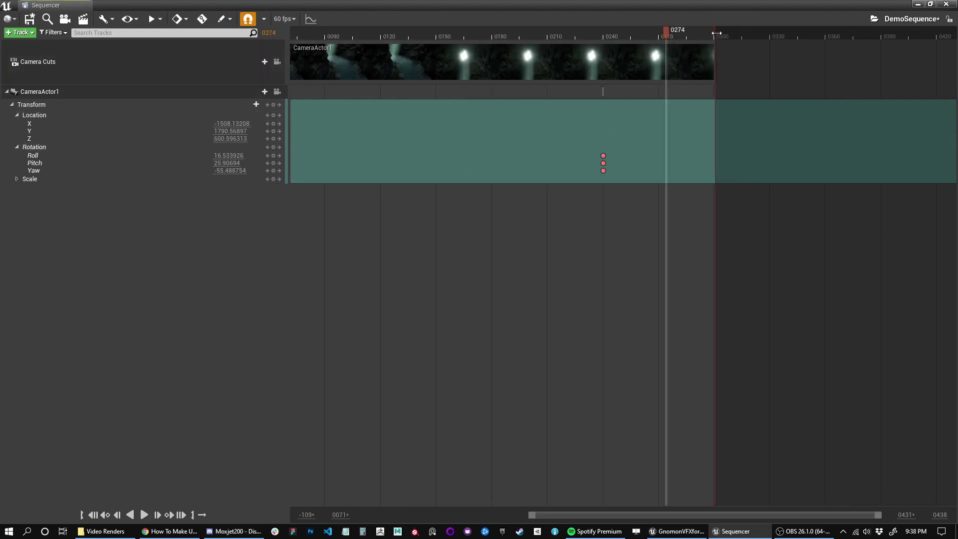
{"action": "left_click_drag", "start_coordinate": [716, 33], "coordinate": [915, 74]}
{"action": "right_click_drag", "start_coordinate": [916, 90], "coordinate": [716, 106]}
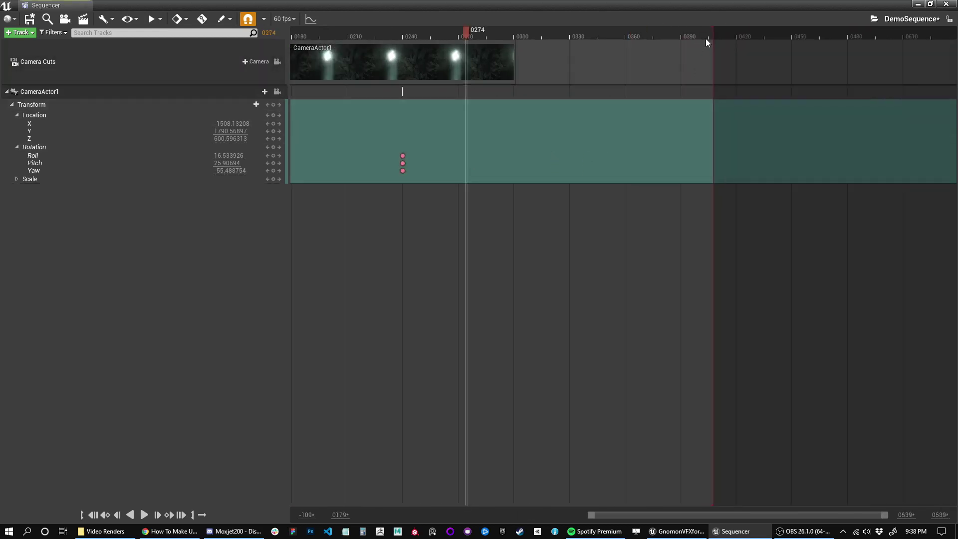
{"action": "left_click_drag", "start_coordinate": [716, 31], "coordinate": [955, 53]}
Step: Restore the Sequencer to a floating window and add a camera cut to CameraActor2 at frame 300 through a new binding
{"action": "mouse_move", "coordinate": [611, 4]}
{"action": "left_mouse_down"}
{"action": "mouse_move", "coordinate": [607, 65]}
{"action": "mouse_move", "coordinate": [489, 222]}
{"action": "left_mouse_up"}
{"action": "left_click_drag", "start_coordinate": [529, 249], "coordinate": [569, 251]}
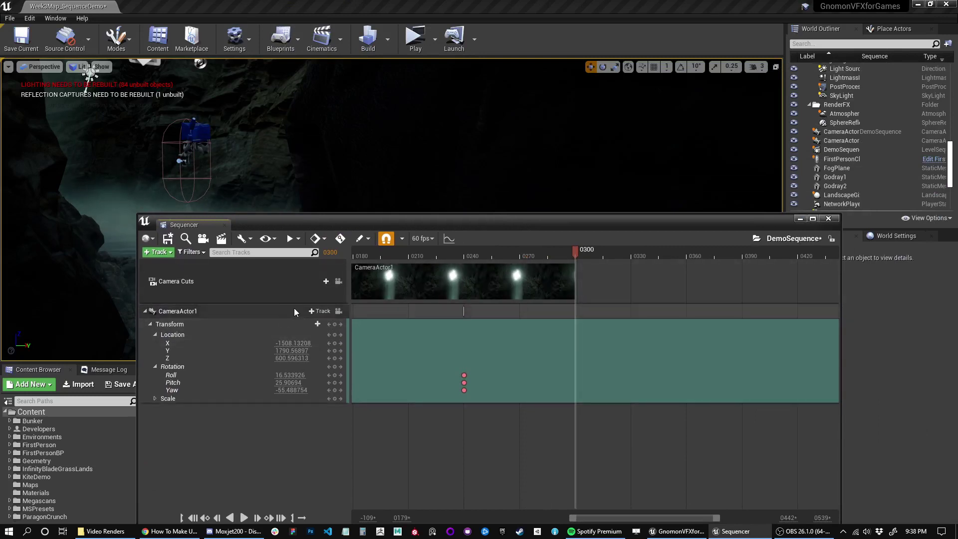
{"action": "left_click", "coordinate": [319, 281]}
{"action": "mouse_move", "coordinate": [329, 292]}
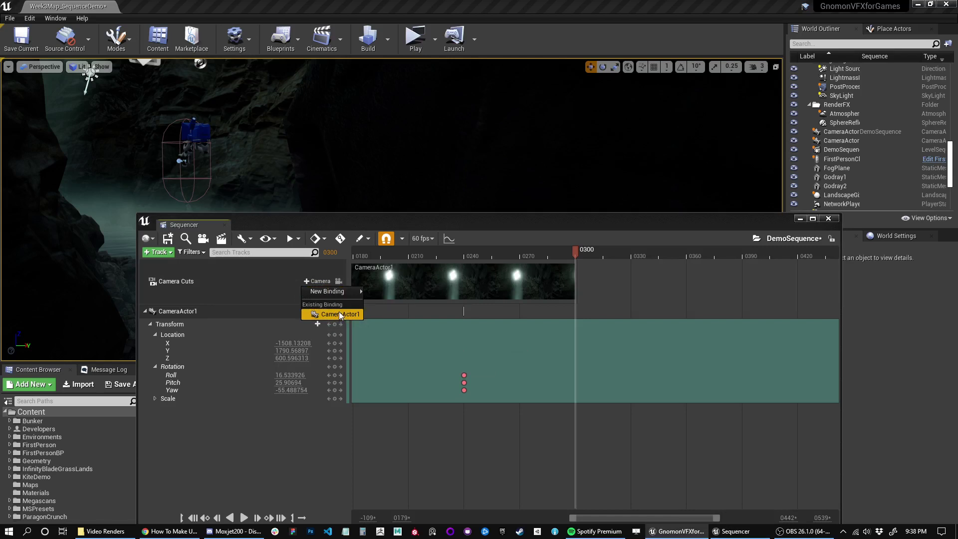
{"action": "mouse_move", "coordinate": [332, 294]}
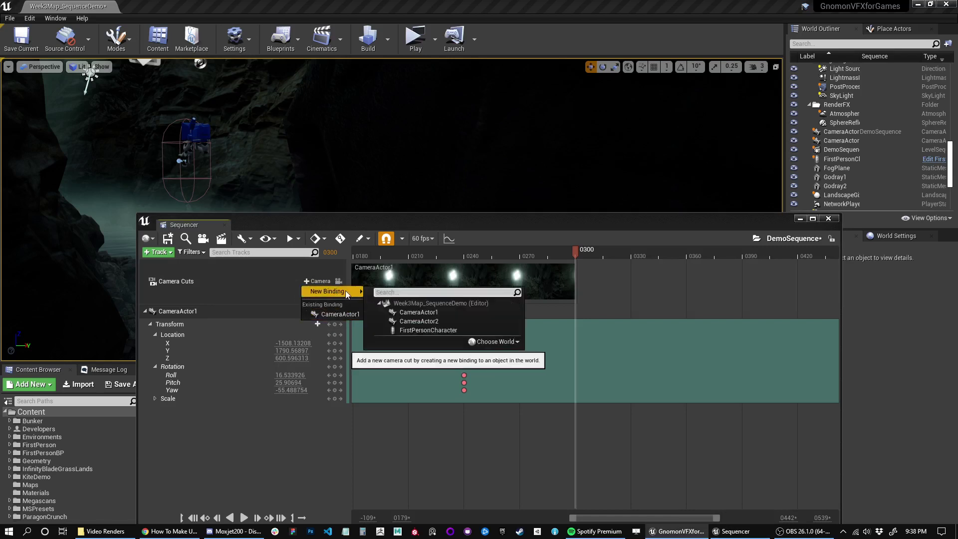
{"action": "left_click", "coordinate": [410, 322]}
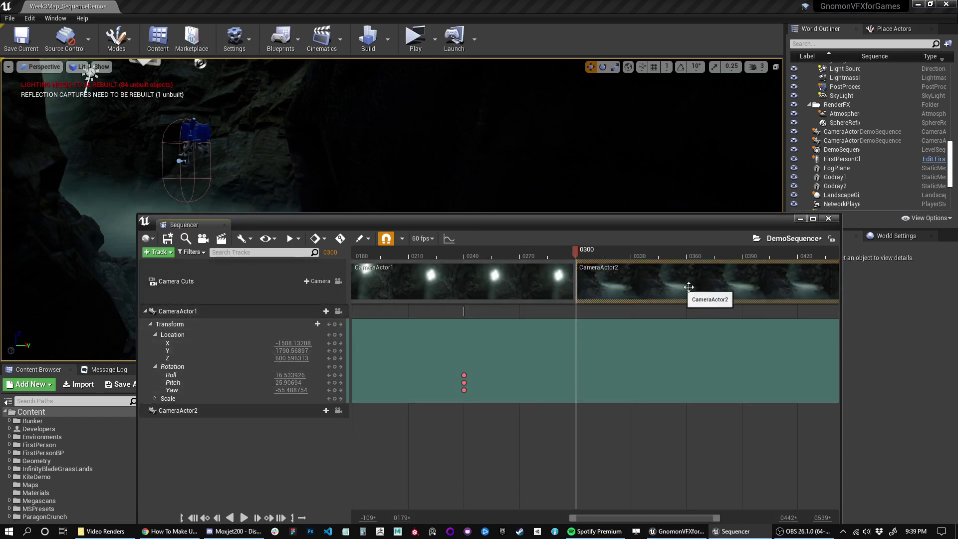
Step: Select CameraActor2 in the Sequencer and look through the track types that can be added to it
{"action": "scroll", "coordinate": [502, 395], "scroll_direction": "down", "scroll_amount": 2, "text": "shift"}
{"action": "right_click_drag", "start_coordinate": [502, 395], "coordinate": [551, 396]}
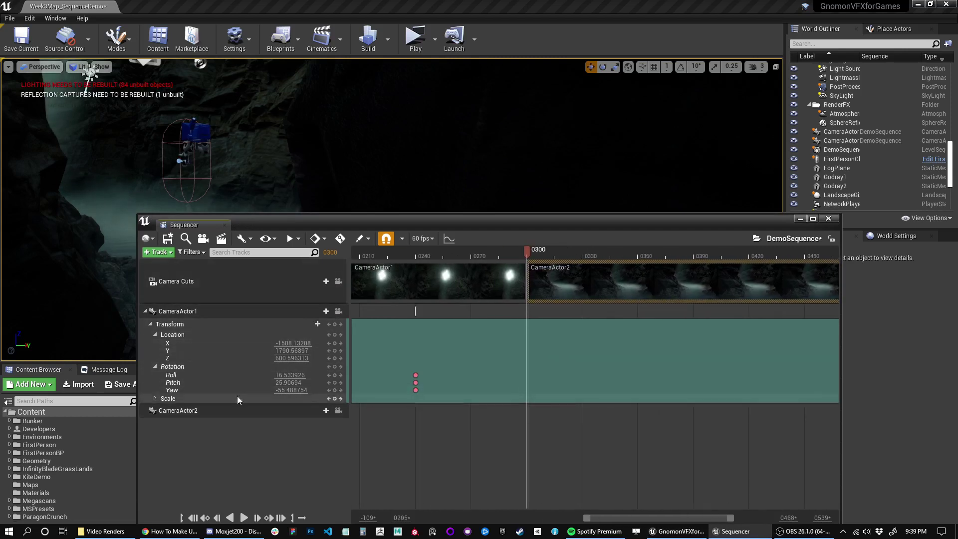
{"action": "left_click", "coordinate": [200, 410]}
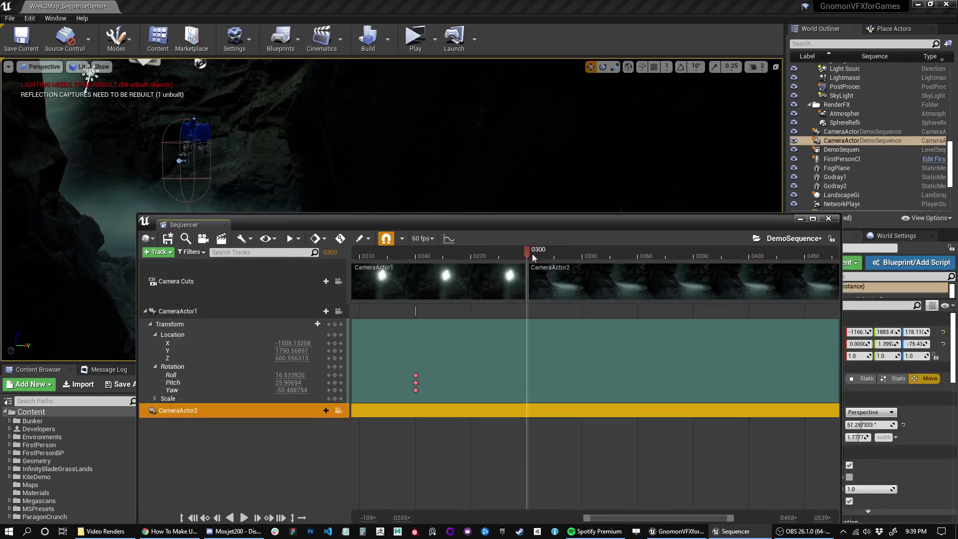
{"action": "left_click_drag", "start_coordinate": [539, 248], "coordinate": [528, 290]}
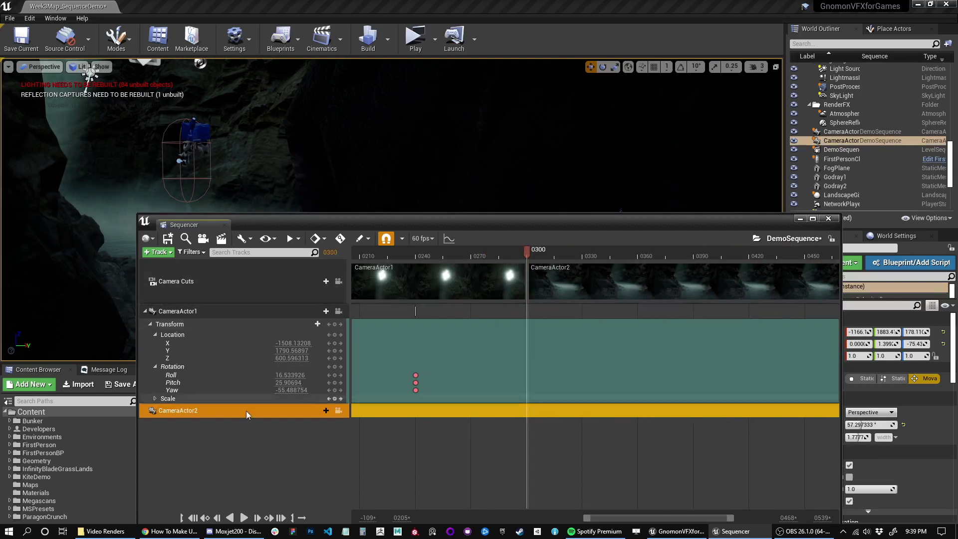
{"action": "left_click", "coordinate": [322, 412]}
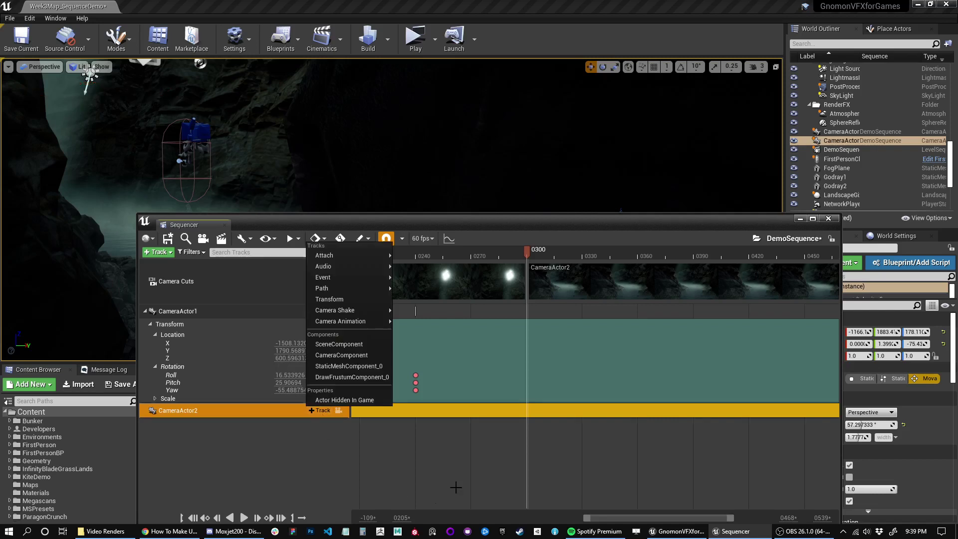
{"action": "left_click", "coordinate": [435, 497]}
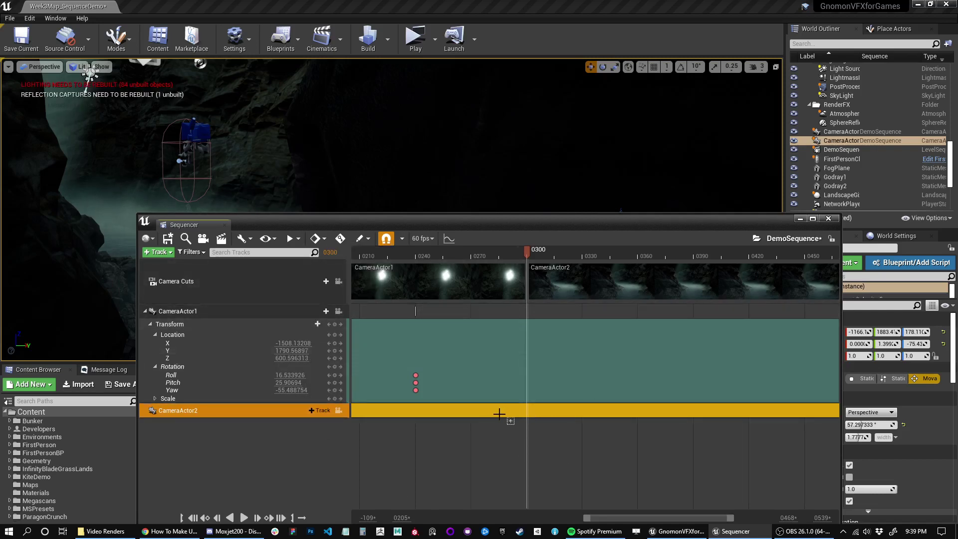
Step: Enlarge the Sequencer to full screen and view the whole timeline with both camera cuts
{"action": "scroll", "coordinate": [491, 414], "scroll_direction": "down", "scroll_amount": 6, "text": "shift"}
{"action": "scroll", "coordinate": [492, 414], "scroll_direction": "up", "scroll_amount": 2, "text": "shift"}
{"action": "scroll", "coordinate": [528, 398], "scroll_direction": "down", "scroll_amount": 3, "text": "ctrl"}
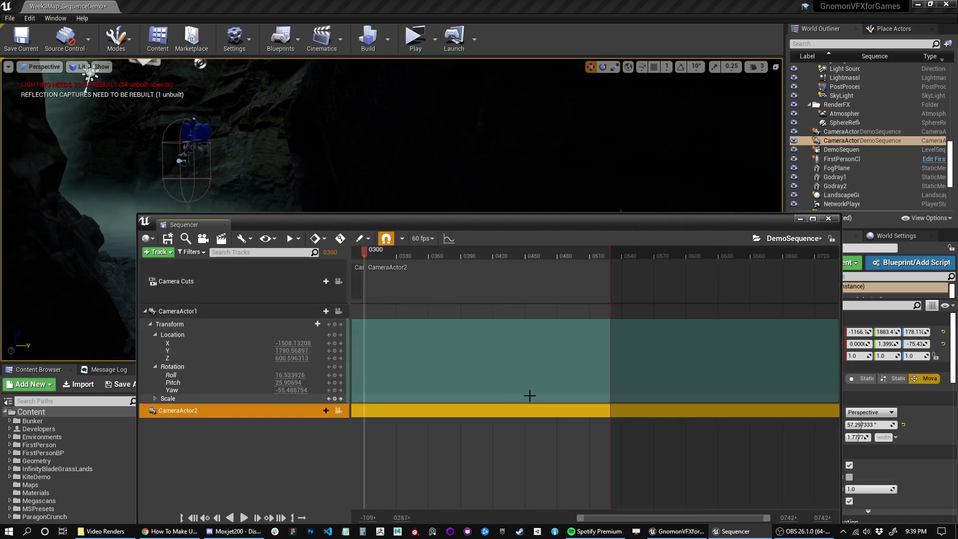
{"action": "scroll", "coordinate": [523, 392], "scroll_direction": "up", "scroll_amount": 3, "text": "ctrl"}
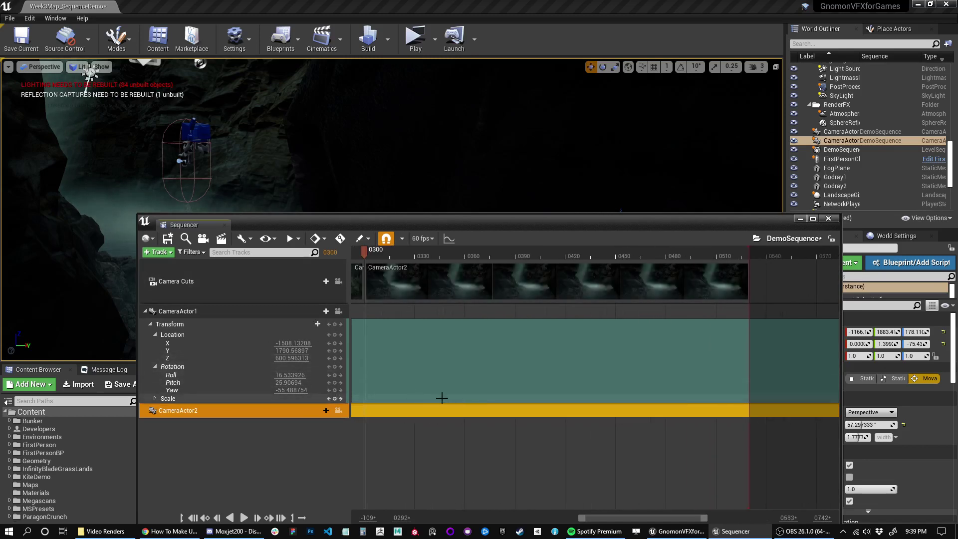
{"action": "double_click", "coordinate": [546, 223]}
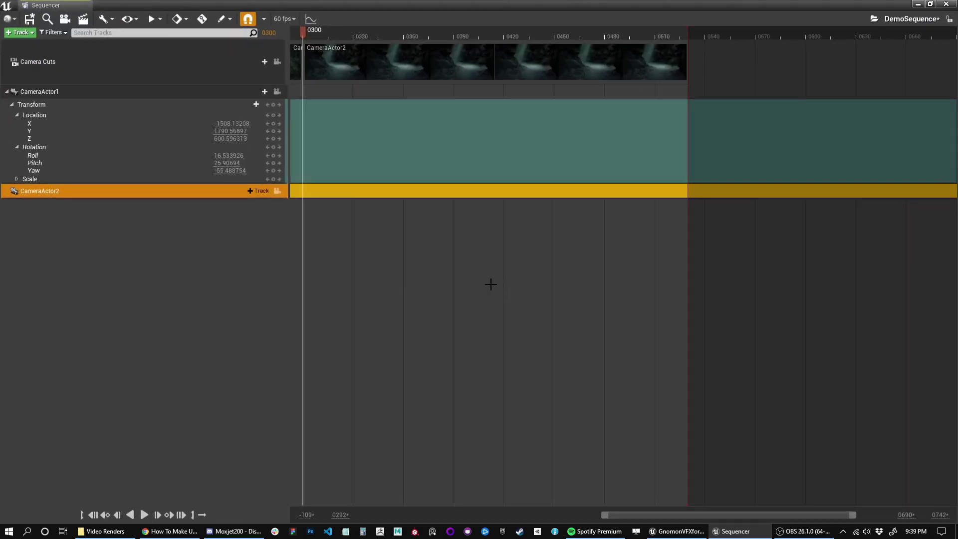
{"action": "scroll", "coordinate": [490, 284], "scroll_direction": "down", "scroll_amount": 6, "text": "ctrl"}
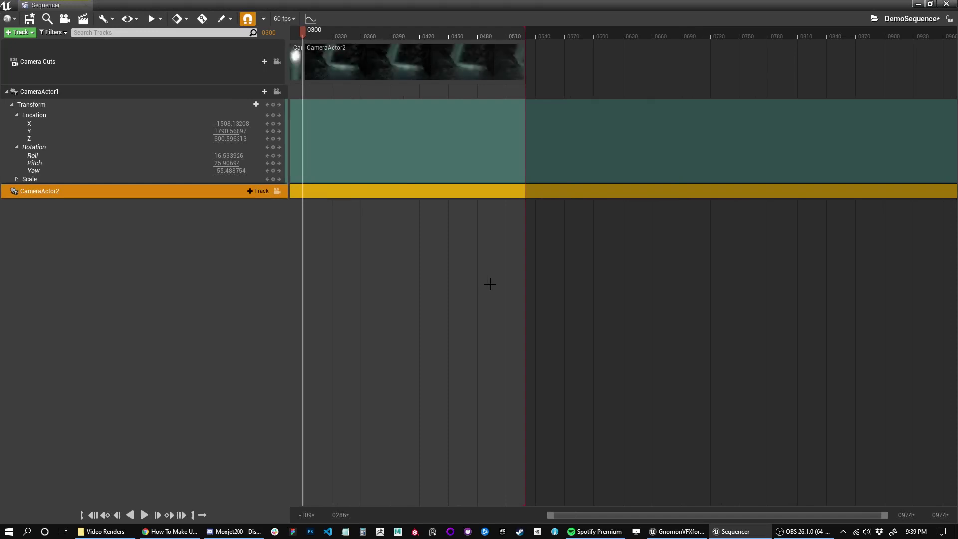
{"action": "scroll", "coordinate": [491, 283], "scroll_direction": "up", "scroll_amount": 2, "text": "shift"}
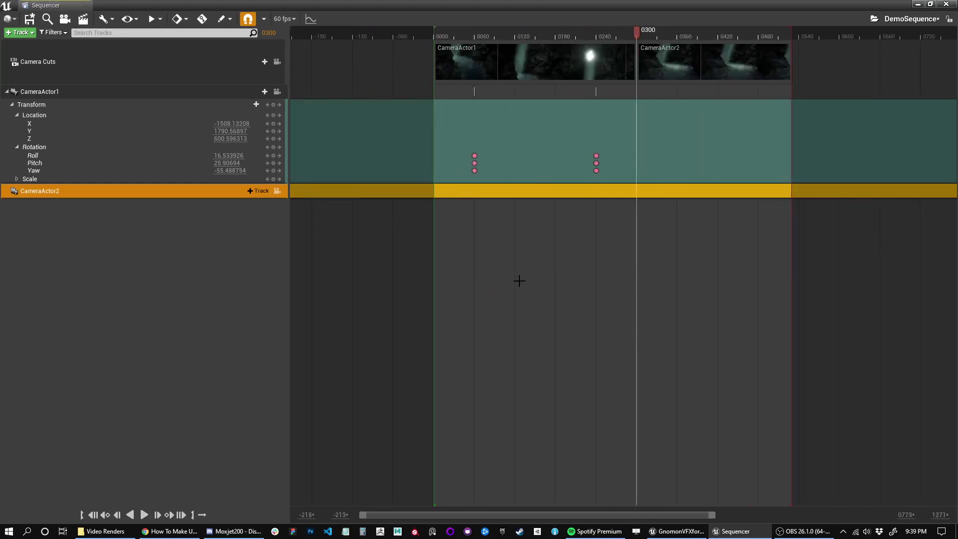
Step: Place the playhead on the cut between CameraActor1 and CameraActor2 at frame 300 and inspect the transition up close
{"action": "scroll", "coordinate": [519, 281], "scroll_direction": "up", "scroll_amount": 15, "text": "ctrl"}
{"action": "scroll", "coordinate": [511, 226], "scroll_direction": "up", "scroll_amount": 4, "text": "ctrl"}
{"action": "left_click_drag", "start_coordinate": [598, 37], "coordinate": [637, 50]}
{"action": "scroll", "coordinate": [607, 226], "scroll_direction": "down", "scroll_amount": 10, "text": "ctrl"}
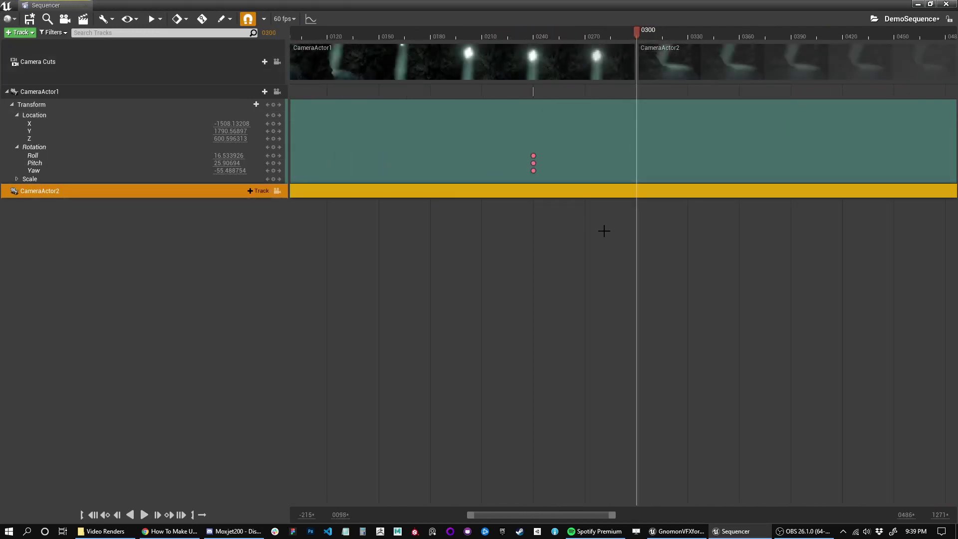
{"action": "scroll", "coordinate": [601, 228], "scroll_direction": "down", "scroll_amount": 4, "text": "ctrl"}
{"action": "scroll", "coordinate": [516, 102], "scroll_direction": "down", "scroll_amount": 3, "text": "shift"}
{"action": "scroll", "coordinate": [517, 105], "scroll_direction": "up", "scroll_amount": 3, "text": "shift"}
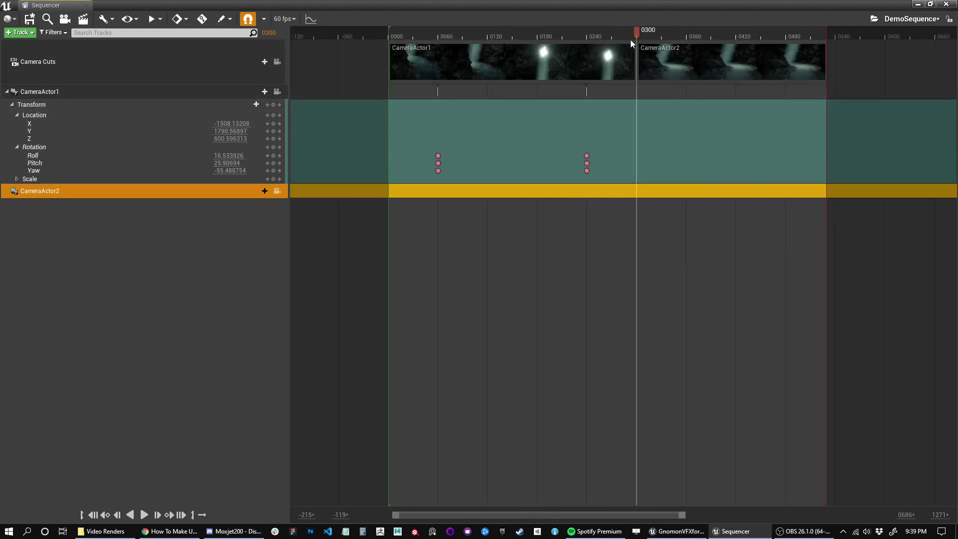
Step: Return the playhead to frame 0, look over the sequence's playback options and deselect CameraActor2
{"action": "left_click_drag", "start_coordinate": [638, 31], "coordinate": [389, 76]}
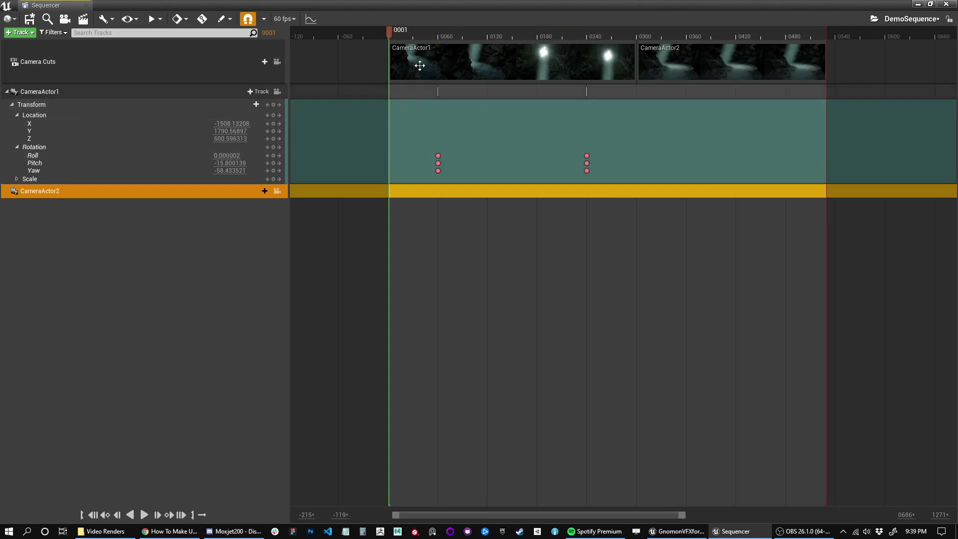
{"action": "left_click_drag", "start_coordinate": [405, 35], "coordinate": [388, 32]}
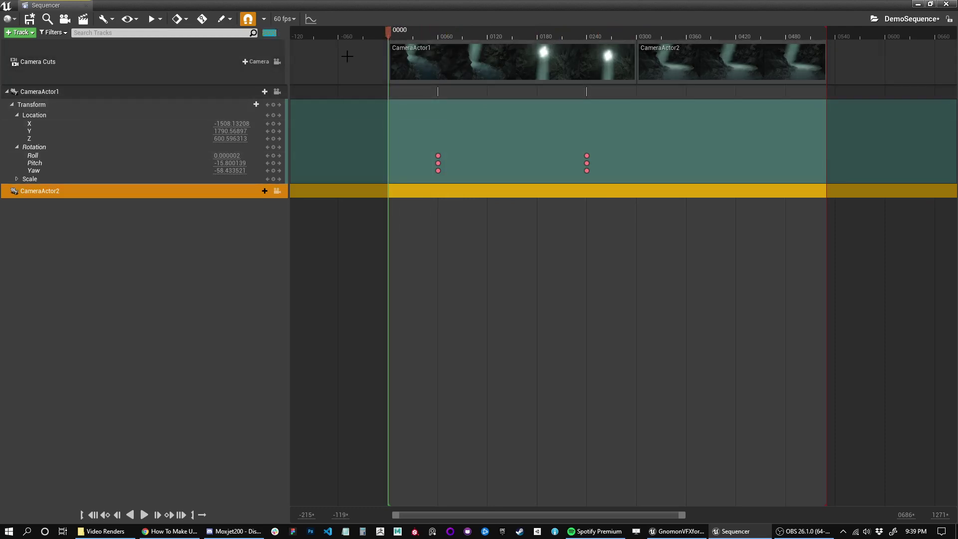
{"action": "key", "text": "period"}
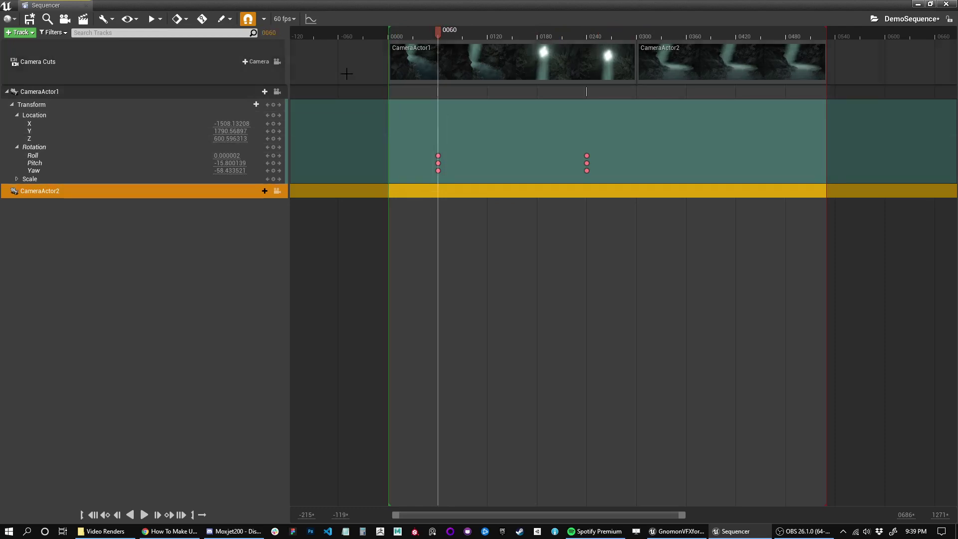
{"action": "type", "text": "0"}
{"action": "key", "text": "Return"}
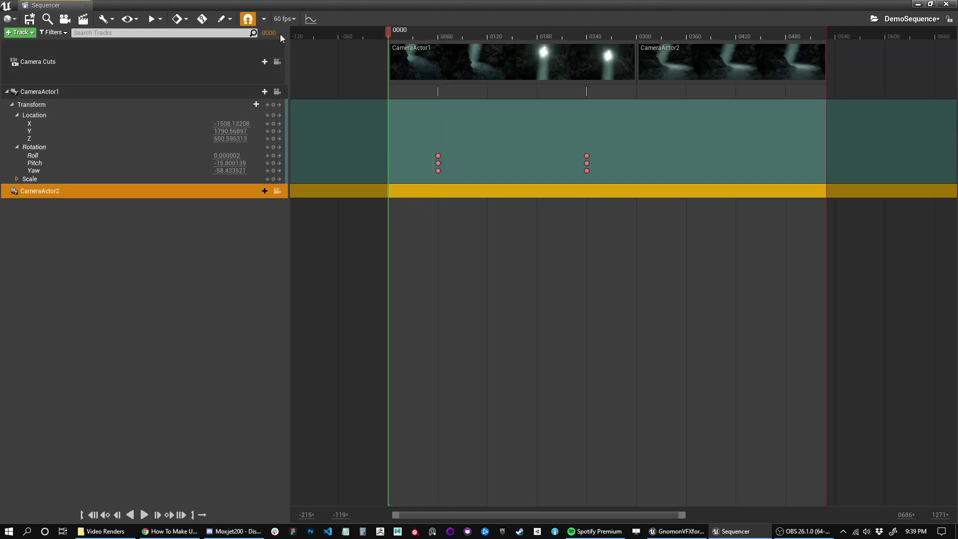
{"action": "left_click", "coordinate": [157, 20]}
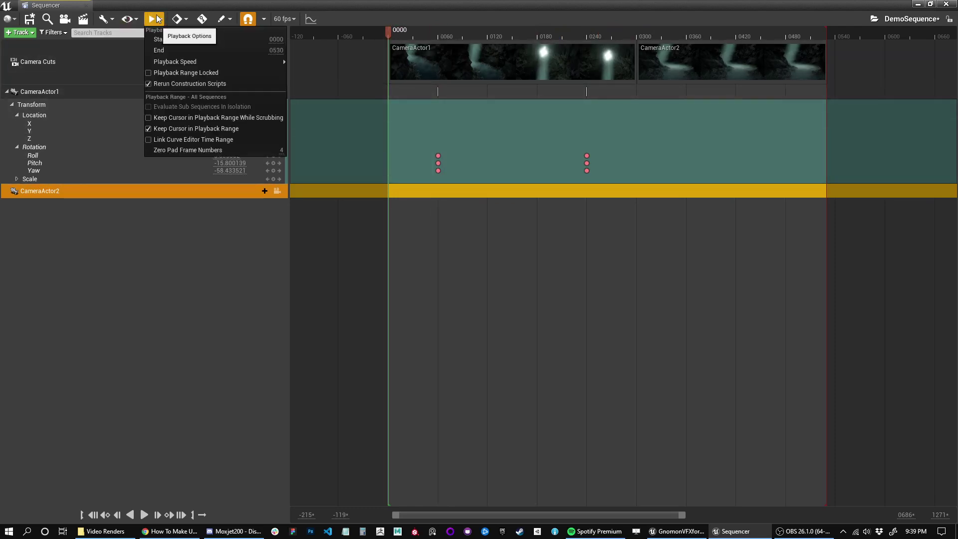
{"action": "left_click", "coordinate": [205, 205]}
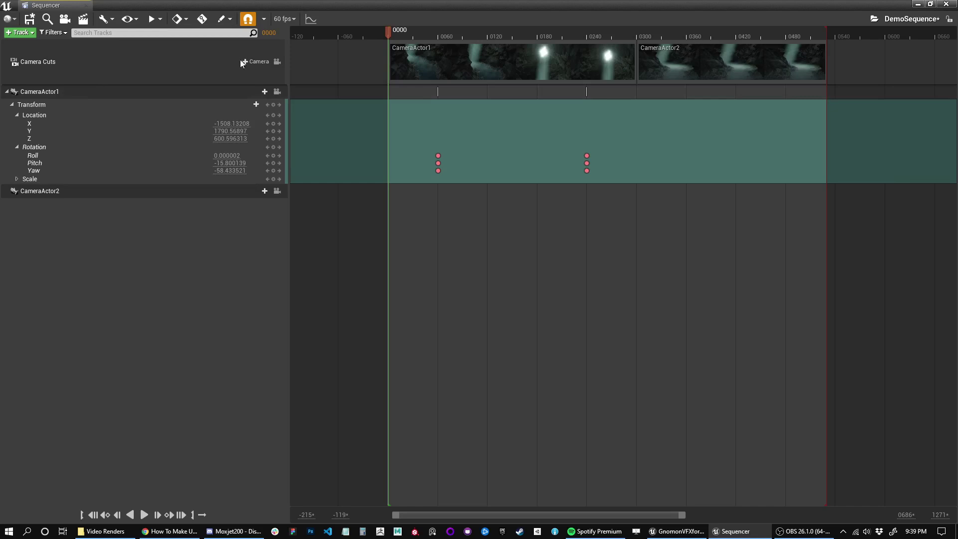
{"action": "left_click", "coordinate": [257, 61]}
{"action": "left_click", "coordinate": [133, 79]}
{"action": "left_click", "coordinate": [153, 275]}
Step: Add a Fade track to DemoSequence and place its first key at frame 0
{"action": "left_click", "coordinate": [22, 33]}
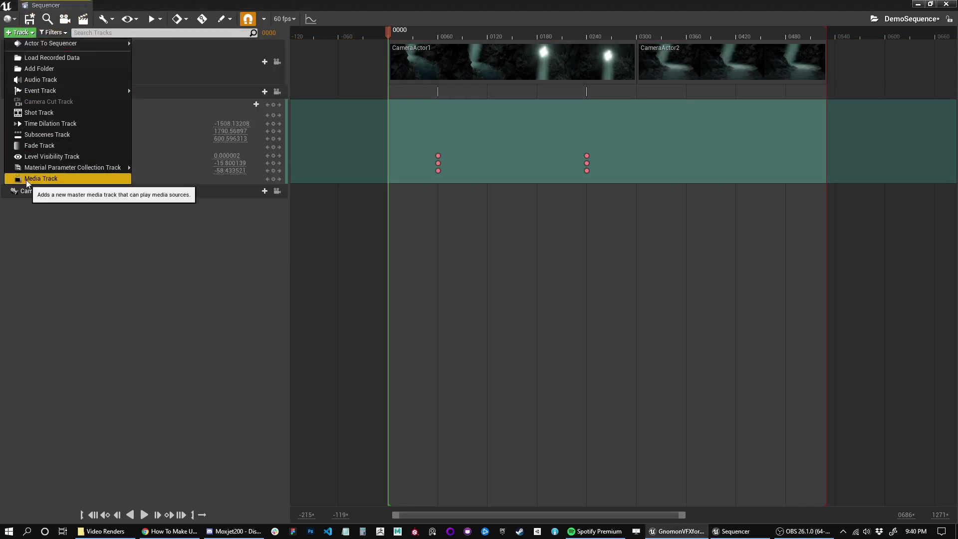
{"action": "left_click", "coordinate": [41, 146]}
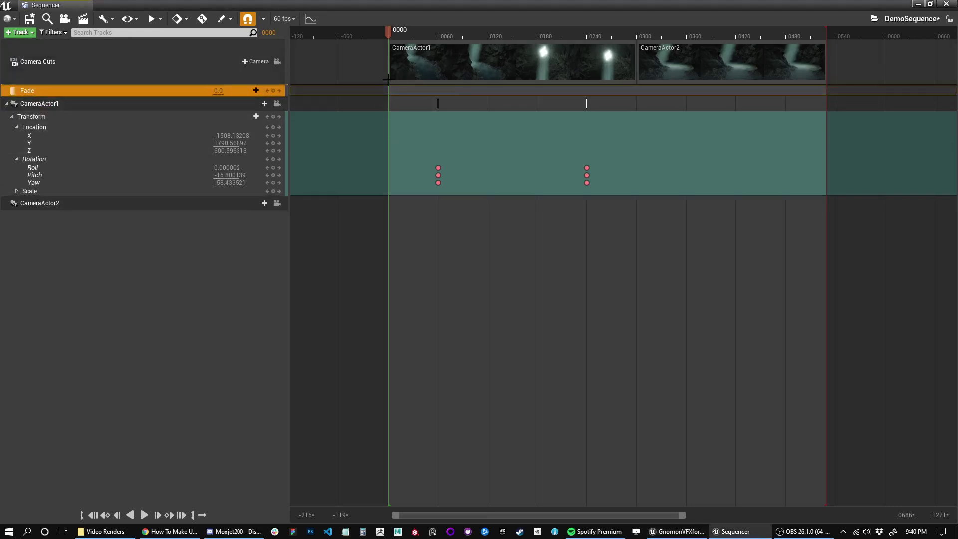
{"action": "left_click_drag", "start_coordinate": [439, 36], "coordinate": [390, 71]}
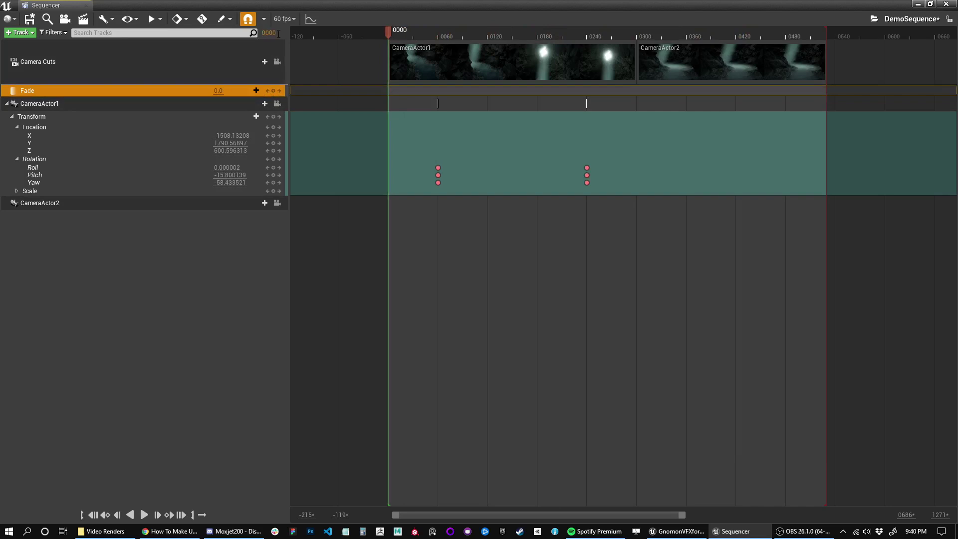
{"action": "left_click", "coordinate": [273, 91]}
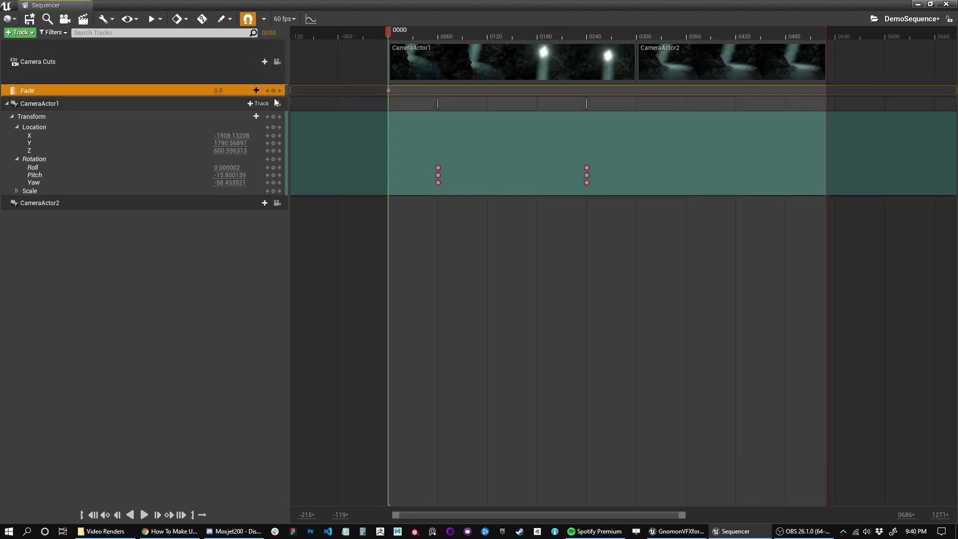
Step: Add a Fade key at frame 30 and make the fade run from 1.0 at frame 0 to 0.0 at frame 30
{"action": "mouse_move", "coordinate": [406, 30]}
{"action": "left_mouse_down"}
{"action": "mouse_move", "coordinate": [423, 29]}
{"action": "mouse_move", "coordinate": [414, 31]}
{"action": "left_mouse_up"}
{"action": "left_click", "coordinate": [273, 90]}
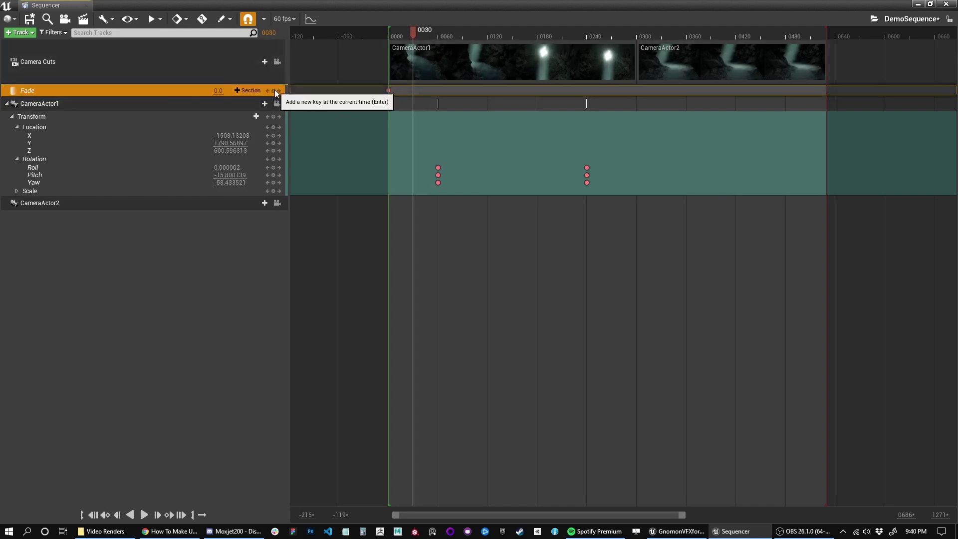
{"action": "type", "text": "1"}
{"action": "key", "text": "Return"}
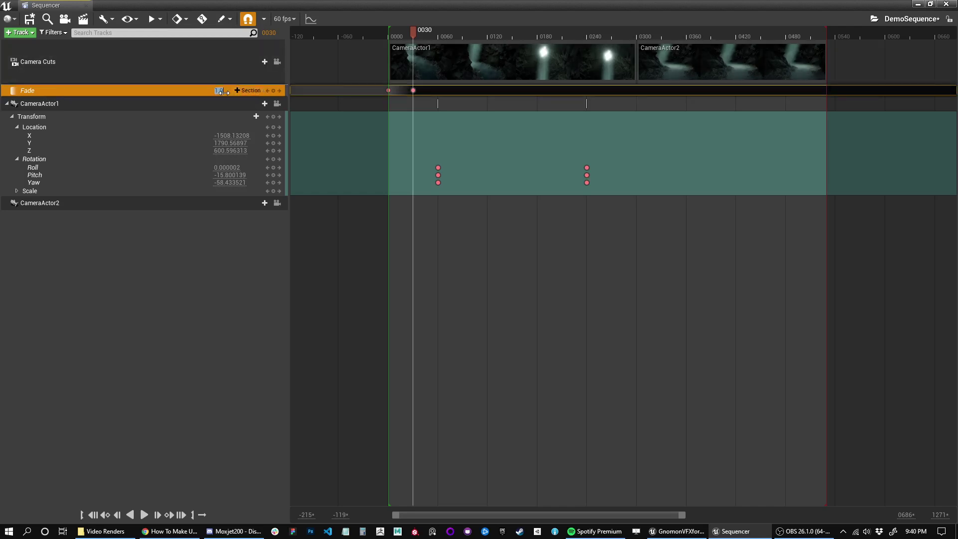
{"action": "left_click_drag", "start_coordinate": [416, 33], "coordinate": [390, 33]}
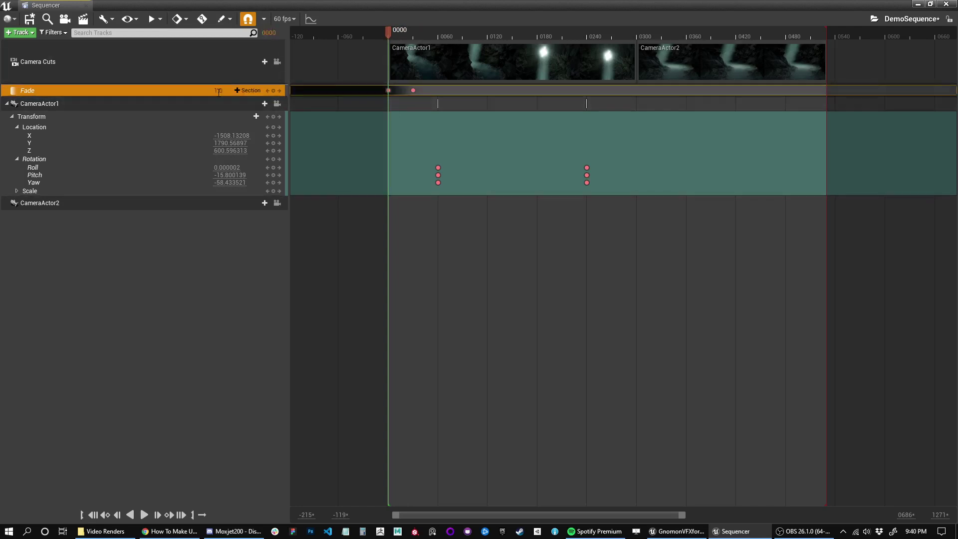
Step: Add a Fade key holding 0.0 at frame 476, near the end of the CameraActor2 shot
{"action": "left_click", "coordinate": [335, 33]}
{"action": "left_click_drag", "start_coordinate": [348, 44], "coordinate": [783, 127]}
{"action": "left_click", "coordinate": [274, 90]}
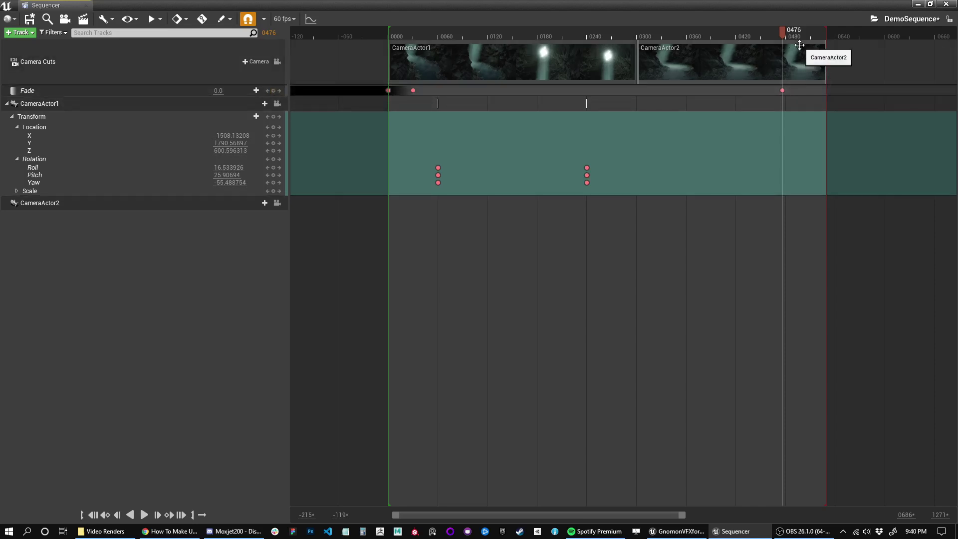
Step: Set the fade to 1.0 at frame 530 so the sequence ends in black
{"action": "left_click_drag", "start_coordinate": [786, 32], "coordinate": [822, 34]}
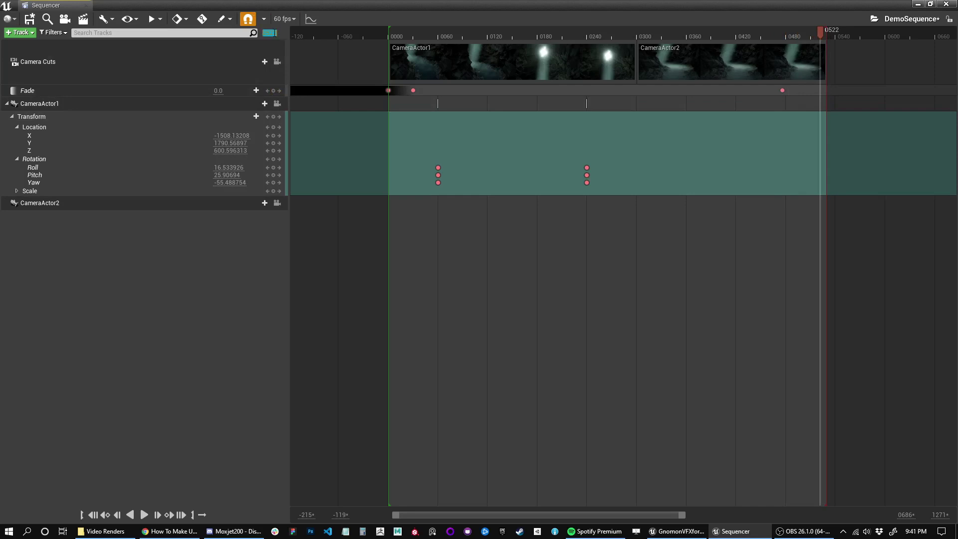
{"action": "left_click", "coordinate": [275, 33]}
{"action": "type", "text": "530"}
{"action": "key", "text": "Return"}
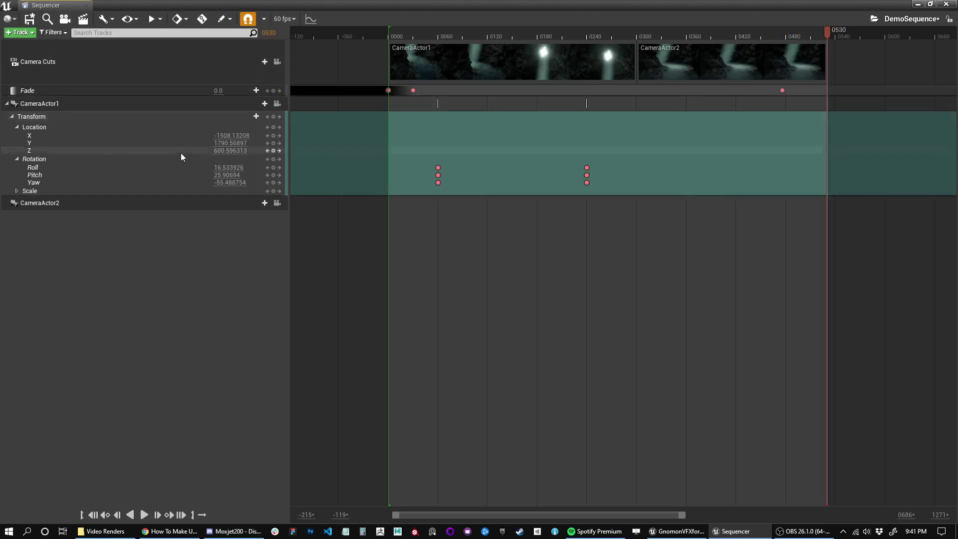
{"action": "type", "text": "1"}
{"action": "key", "text": "Return"}
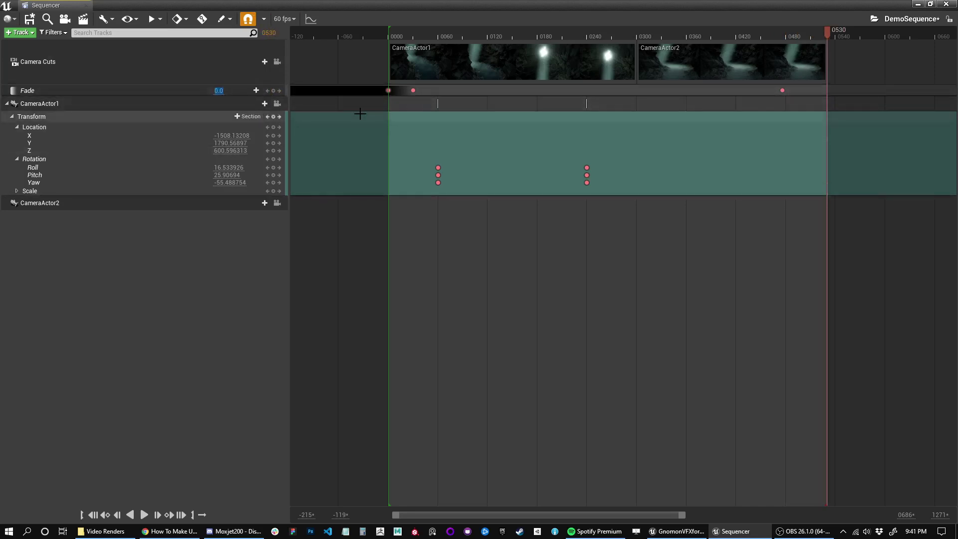
Step: Uncover the level viewport by moving the Sequencer below it, then select CameraActor1 and pin its camera preview
{"action": "left_click_drag", "start_coordinate": [819, 32], "coordinate": [393, 55]}
{"action": "left_click_drag", "start_coordinate": [432, 5], "coordinate": [434, 354]}
{"action": "right_click_drag", "start_coordinate": [430, 279], "coordinate": [467, 259]}
{"action": "right_click_drag", "start_coordinate": [389, 150], "coordinate": [427, 150]}
{"action": "left_click", "coordinate": [842, 131]}
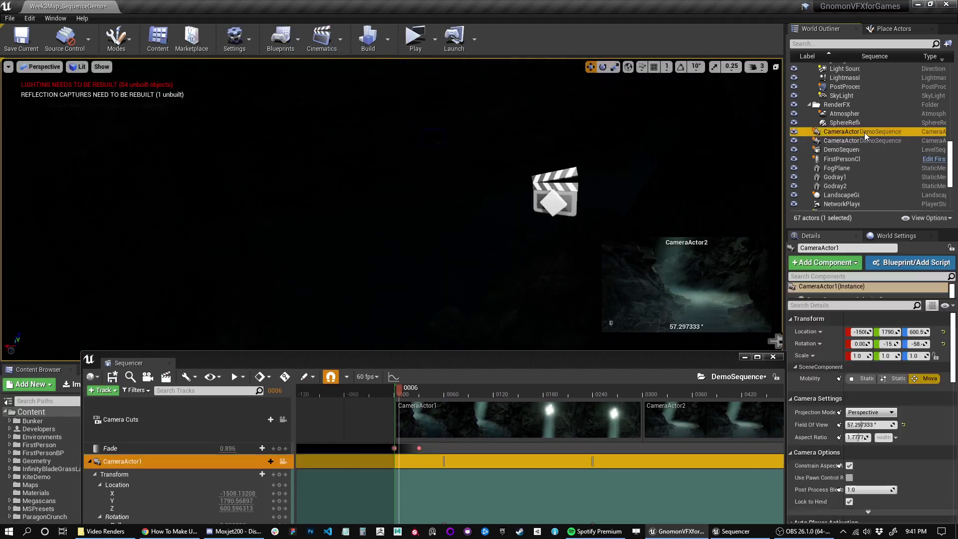
{"action": "left_click", "coordinate": [610, 324]}
{"action": "right_click_drag", "start_coordinate": [499, 199], "coordinate": [366, 190]}
{"action": "key", "text": "s"}
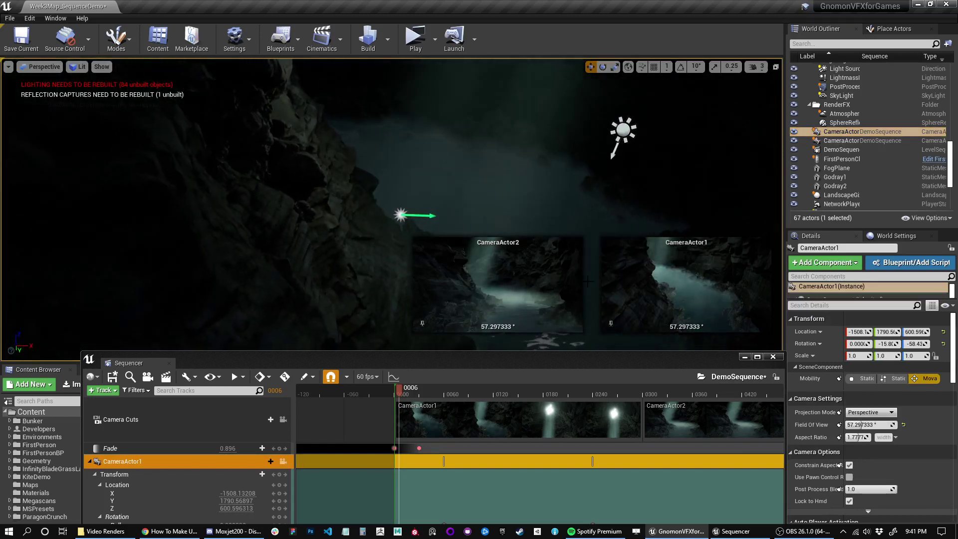
Step: Play DemoSequence from frame 0 to its end and watch the fades in the viewport
{"action": "left_click_drag", "start_coordinate": [429, 370], "coordinate": [383, 382]}
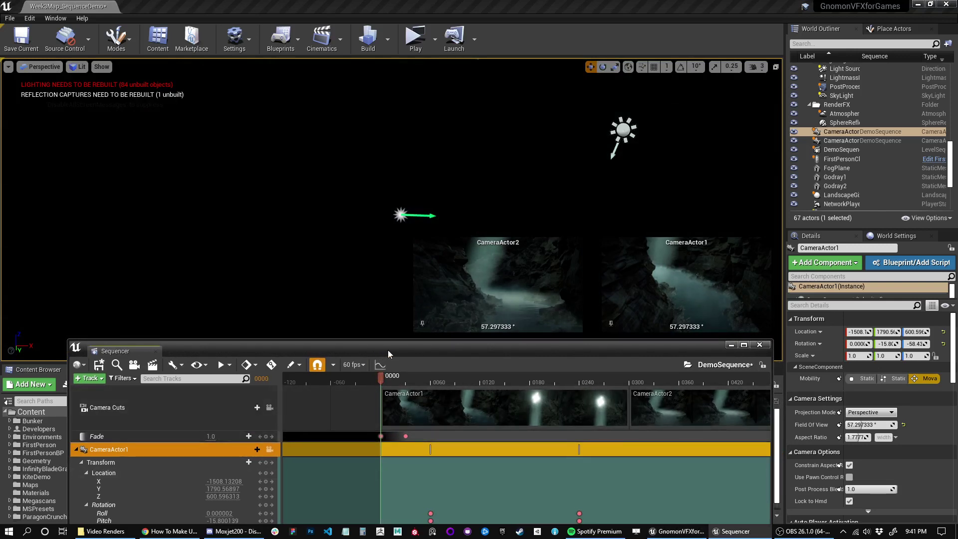
{"action": "left_click_drag", "start_coordinate": [391, 351], "coordinate": [385, 352]}
{"action": "key", "text": "space"}
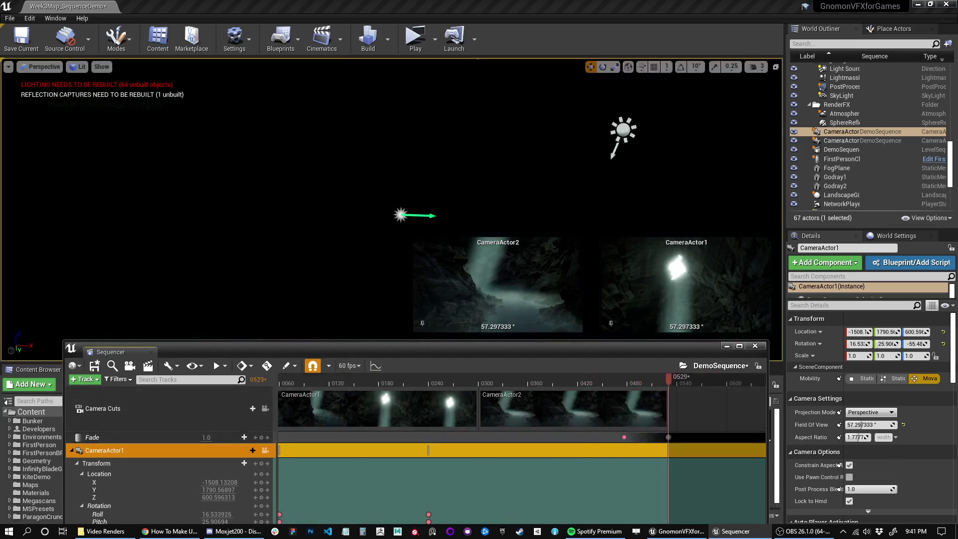
Step: Save DemoSequence and the Week3Map_SequenceDemo level in the Week3 folder
{"action": "left_click_drag", "start_coordinate": [552, 345], "coordinate": [574, 2]}
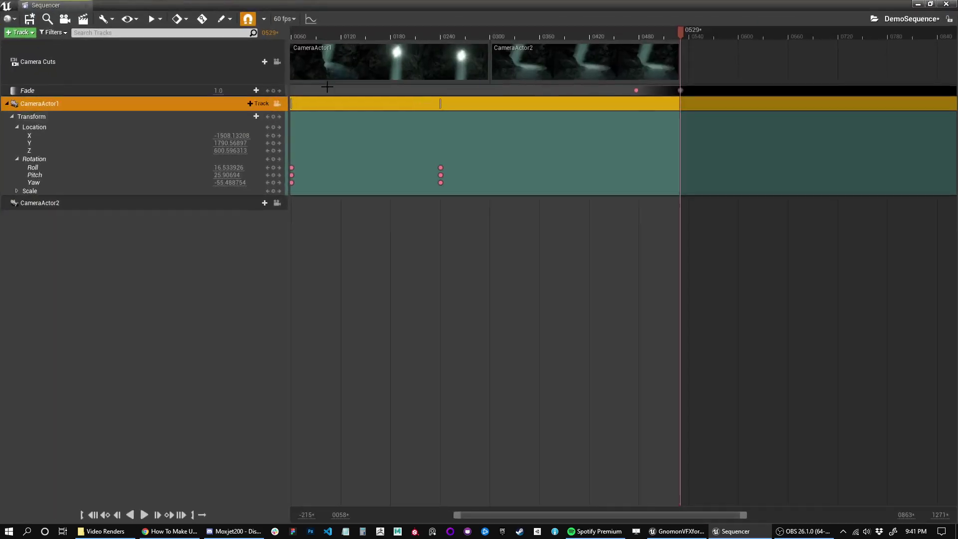
{"action": "left_click", "coordinate": [29, 20]}
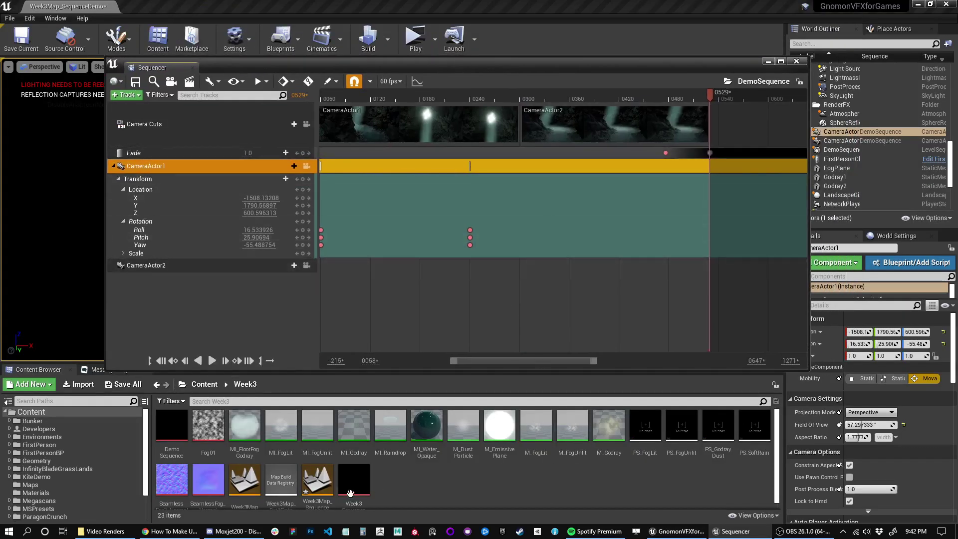
{"action": "right_click", "coordinate": [320, 482]}
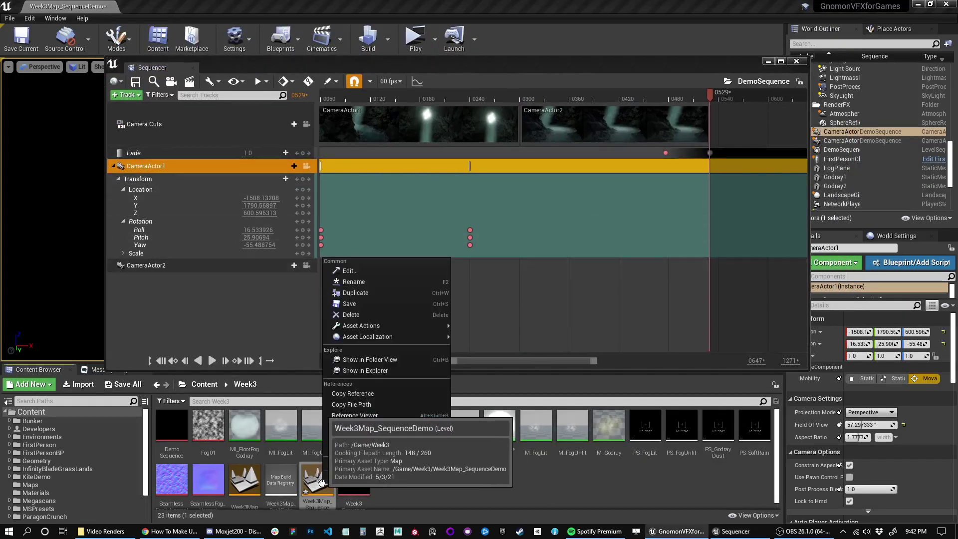
{"action": "left_click", "coordinate": [355, 307]}
{"action": "double_click", "coordinate": [465, 60]}
{"action": "left_click", "coordinate": [217, 67]}
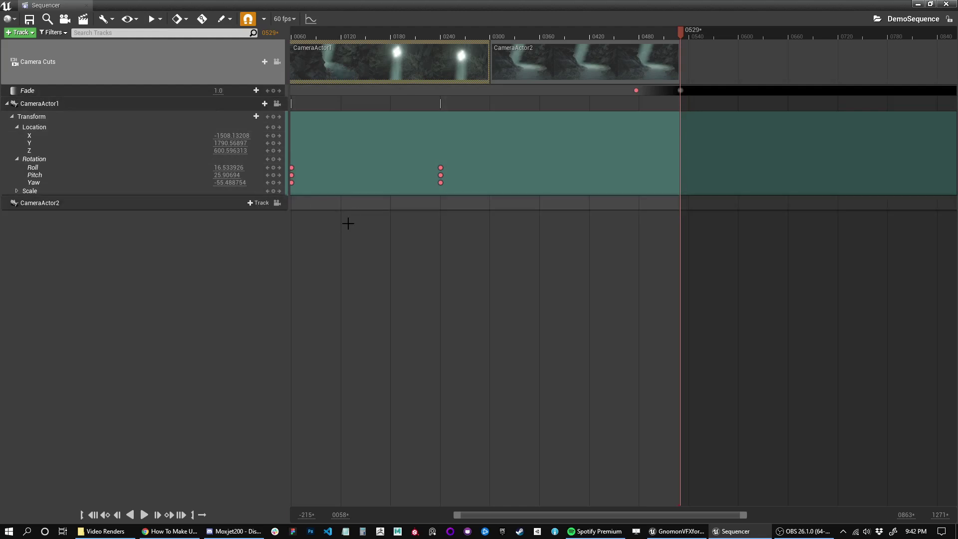
{"action": "double_click", "coordinate": [384, 5]}
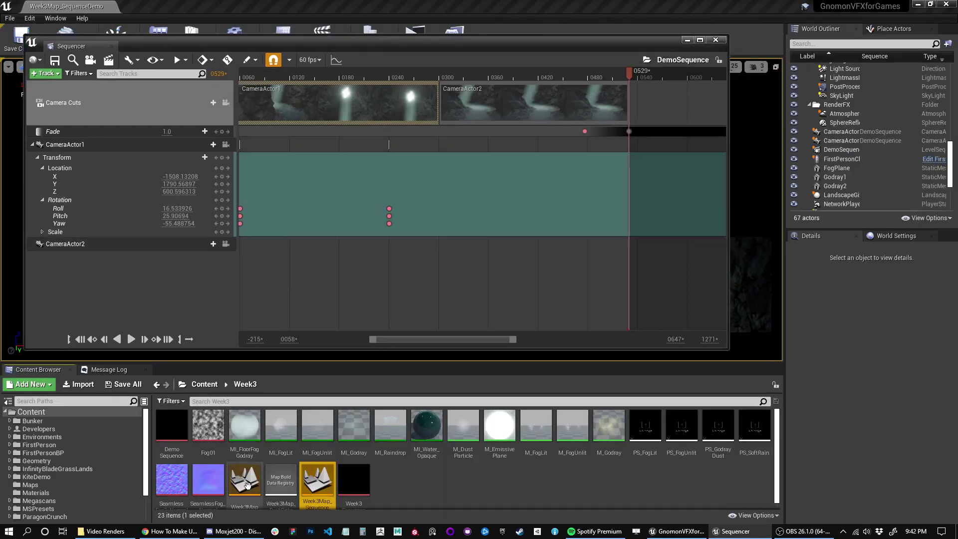
{"action": "scroll", "coordinate": [433, 467], "scroll_direction": "down", "scroll_amount": 1}
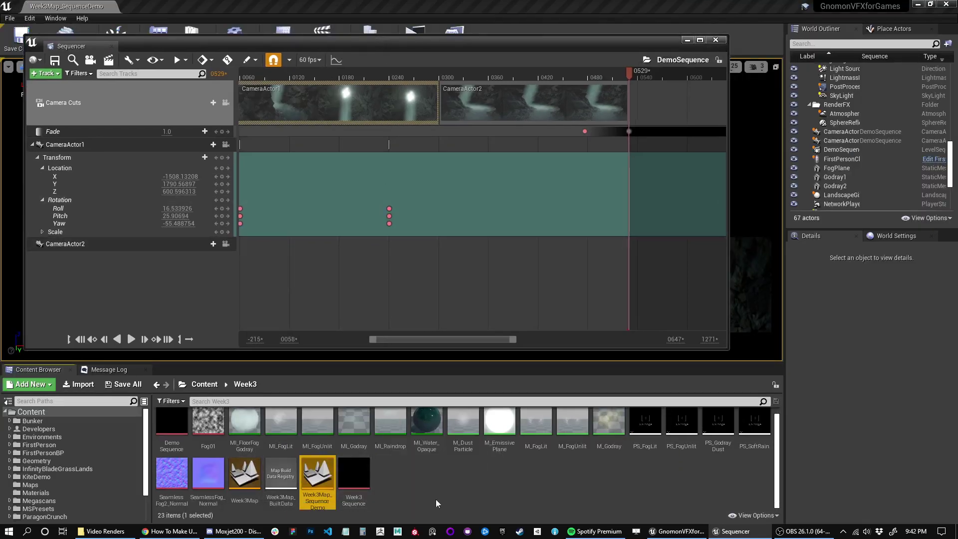
Step: Render DemoSequence as an AVI video at 1920 x 1080 and 60 fps without audio, then close the render settings
{"action": "double_click", "coordinate": [220, 40]}
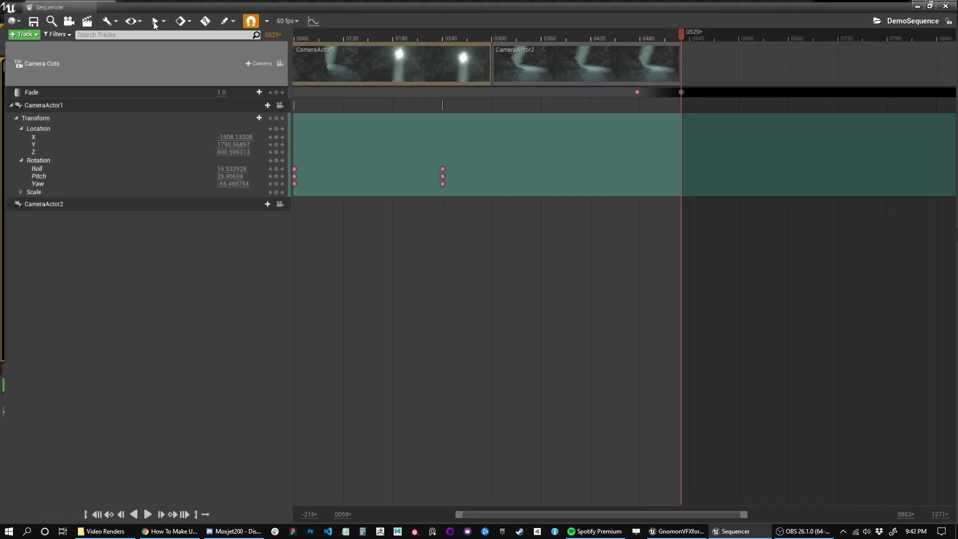
{"action": "left_click", "coordinate": [83, 21]}
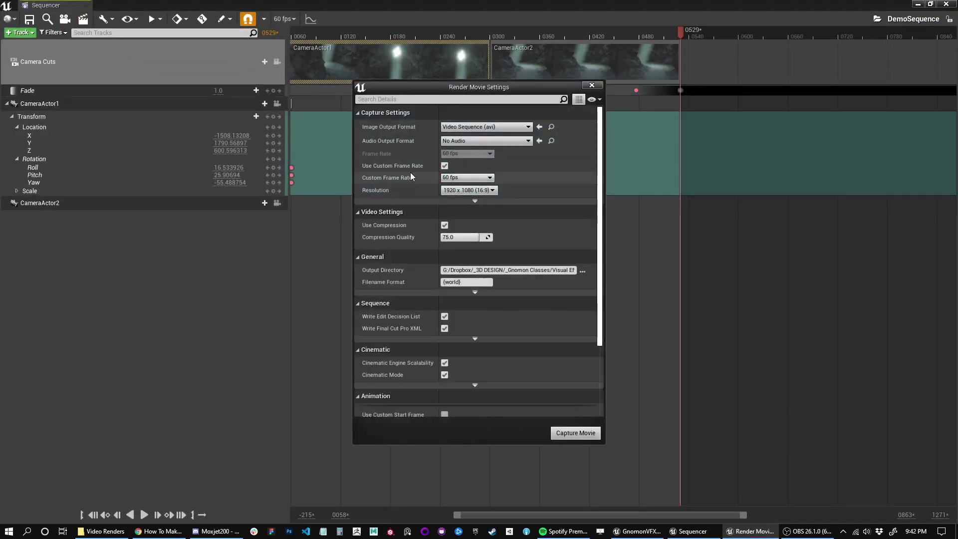
{"action": "left_click", "coordinate": [575, 433]}
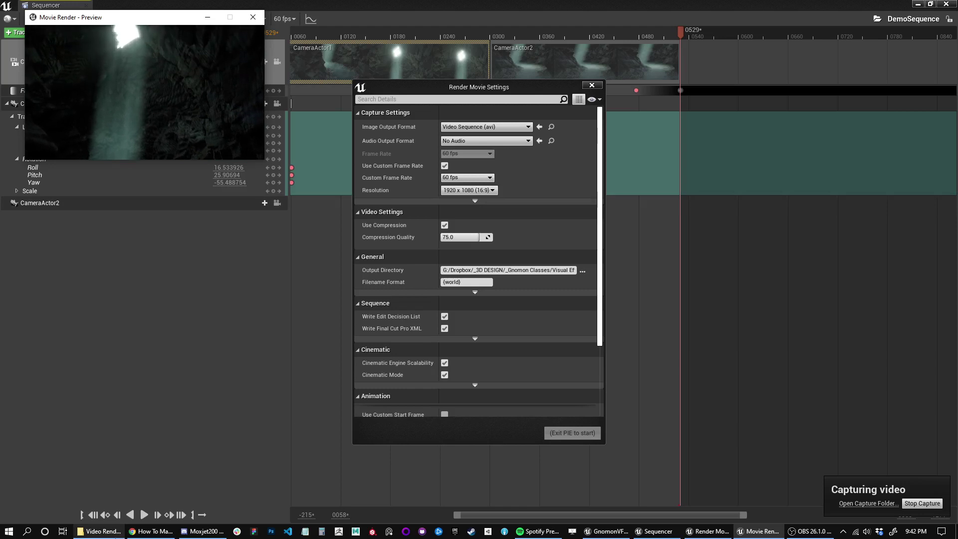
{"action": "mouse_move", "coordinate": [99, 531]}
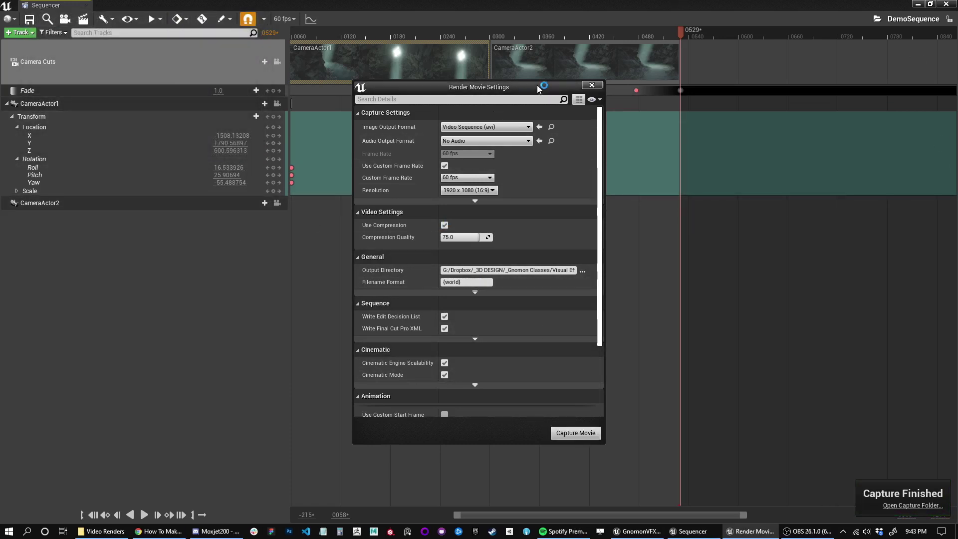
{"action": "left_click_drag", "start_coordinate": [539, 89], "coordinate": [428, 90]}
{"action": "left_click", "coordinate": [443, 83]}
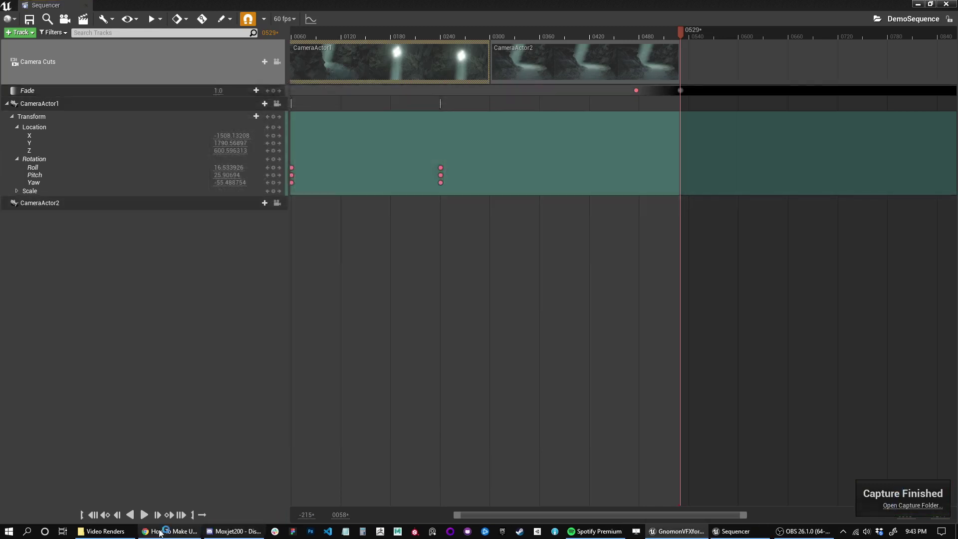
Step: Switch to the Video Renders folder, play Week3Map_SequenceDemo.avi in VLC, close the player and return to the Sequencer
{"action": "left_click", "coordinate": [103, 531]}
{"action": "left_click", "coordinate": [487, 297]}
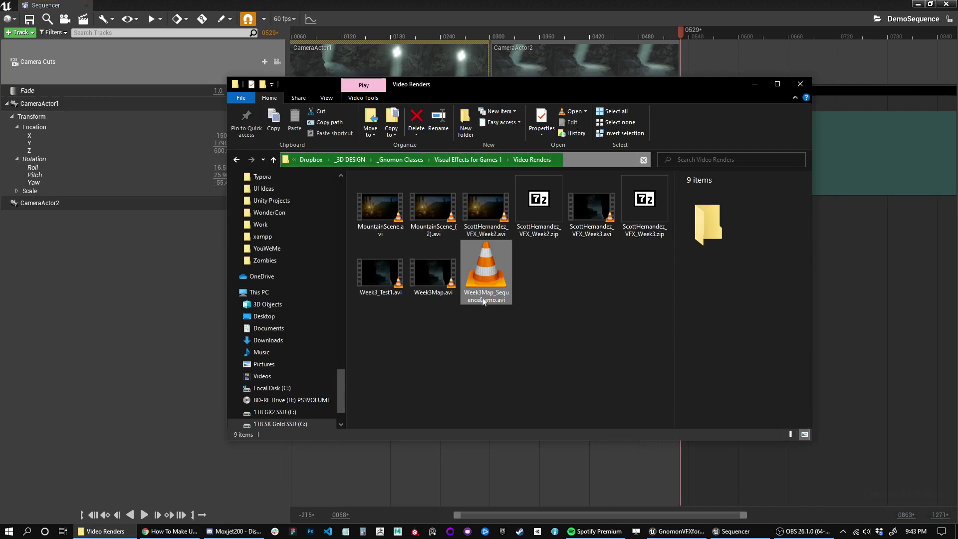
{"action": "double_click", "coordinate": [488, 273]}
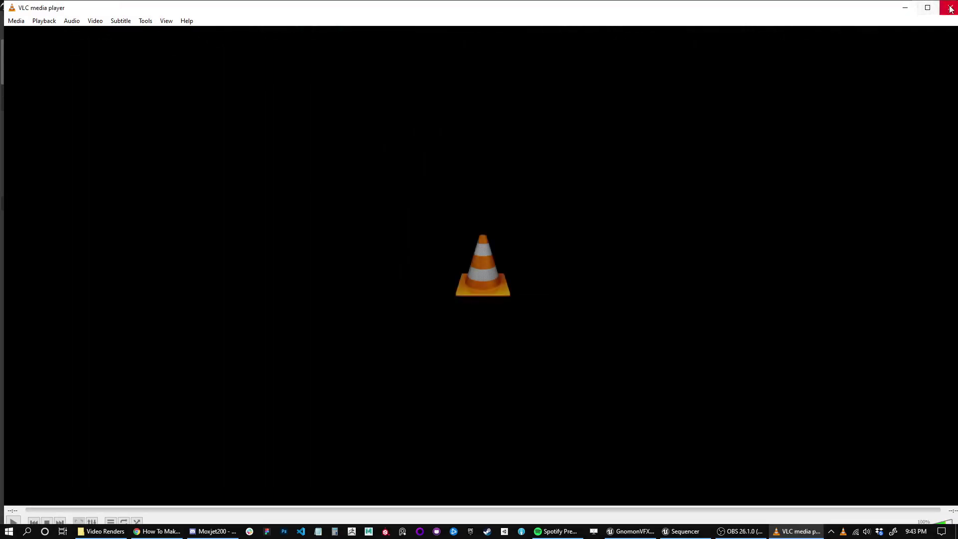
{"action": "left_click", "coordinate": [951, 7]}
{"action": "left_click", "coordinate": [549, 330]}
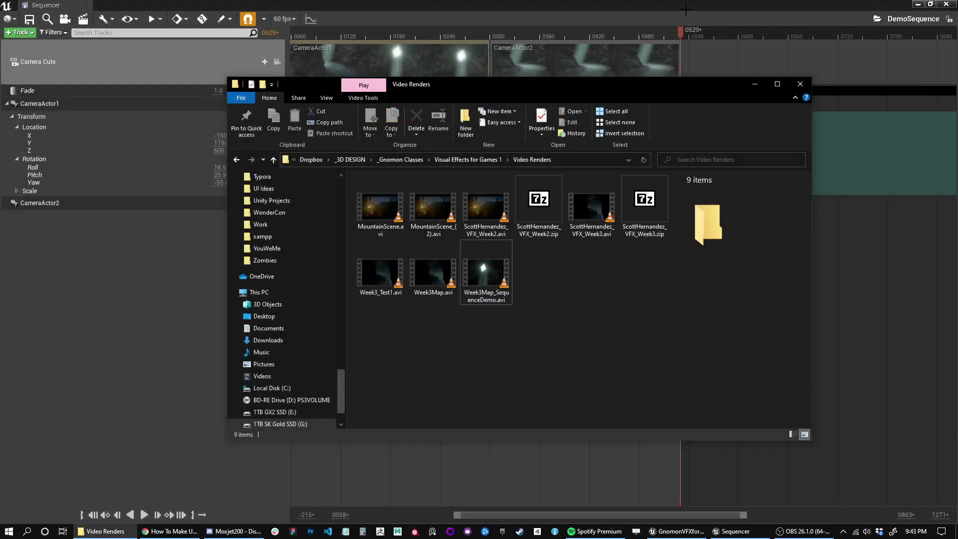
{"action": "left_click", "coordinate": [685, 16]}
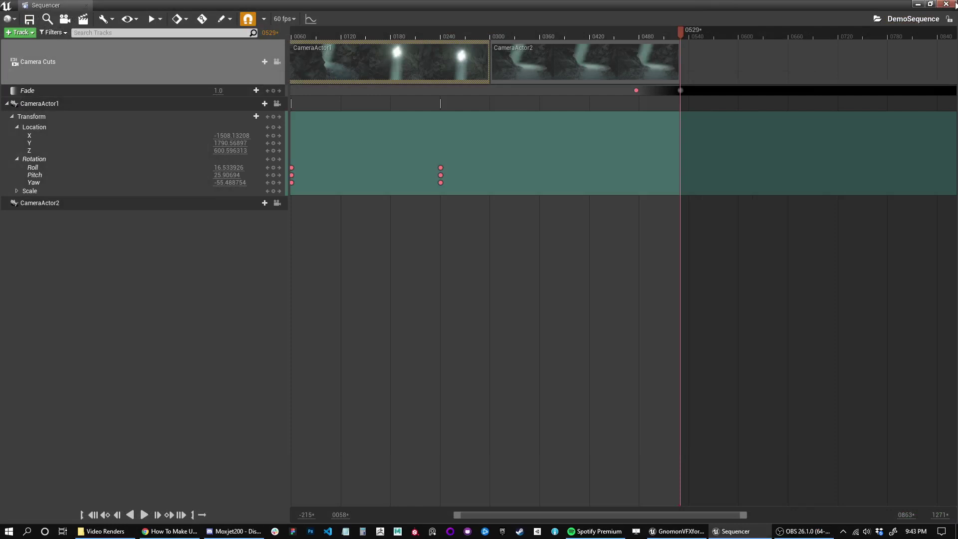